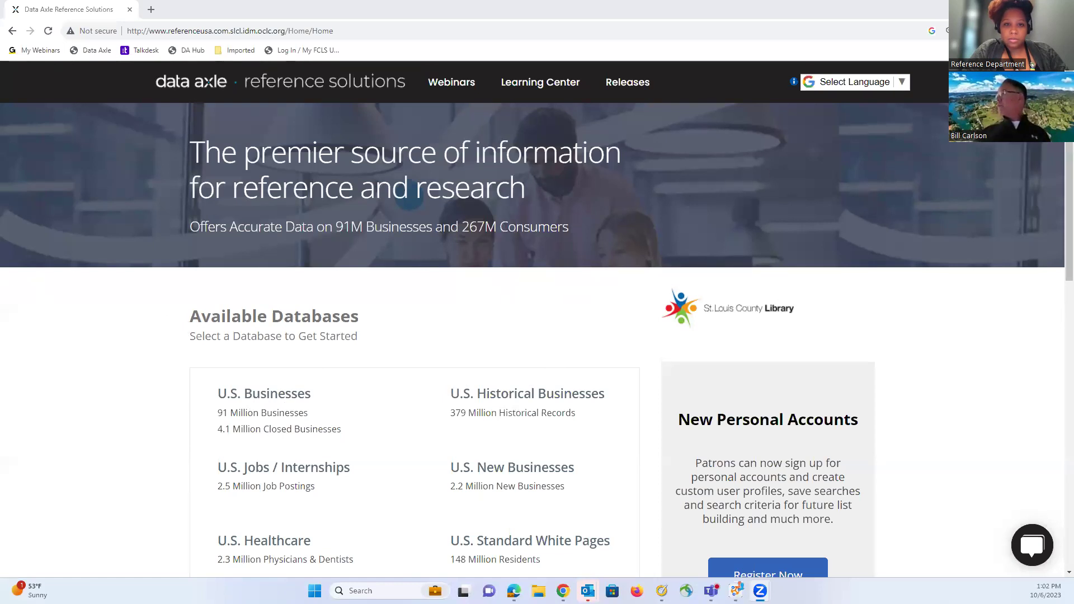
click(1062, 31)
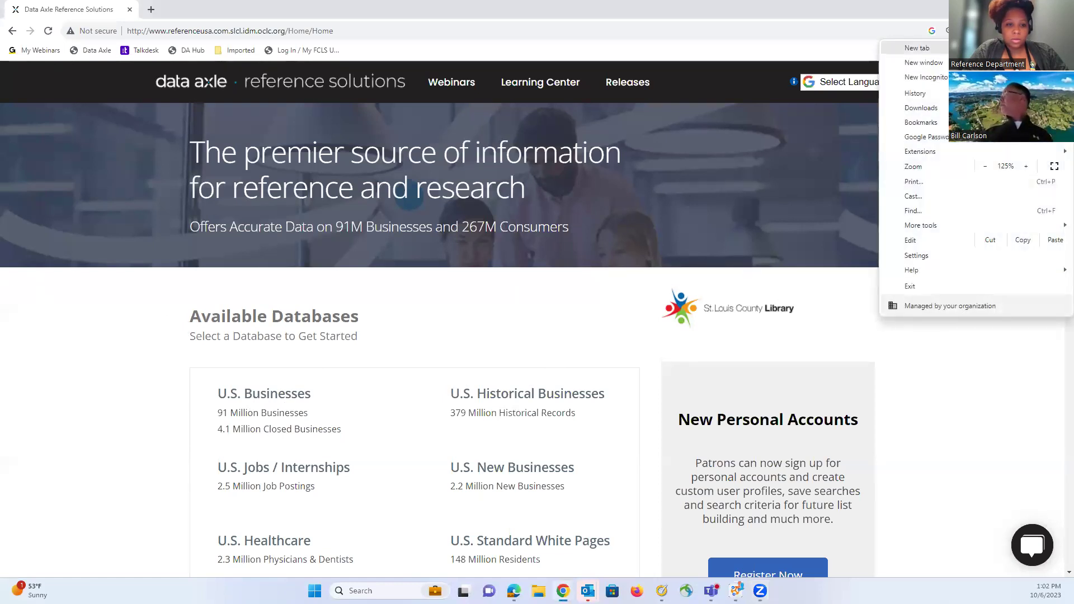
click(763, 239)
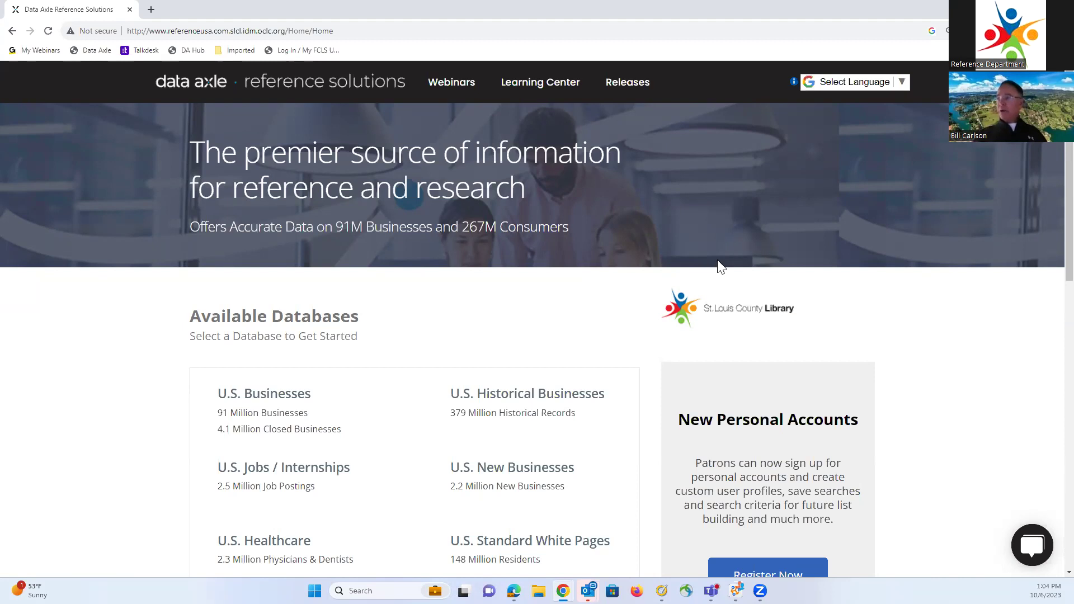
- Examine the list of available databases, from U.S. Businesses and U.S. Historical Businesses through U.S. New Movers / Homeowners
scroll(497, 218, down, 4)
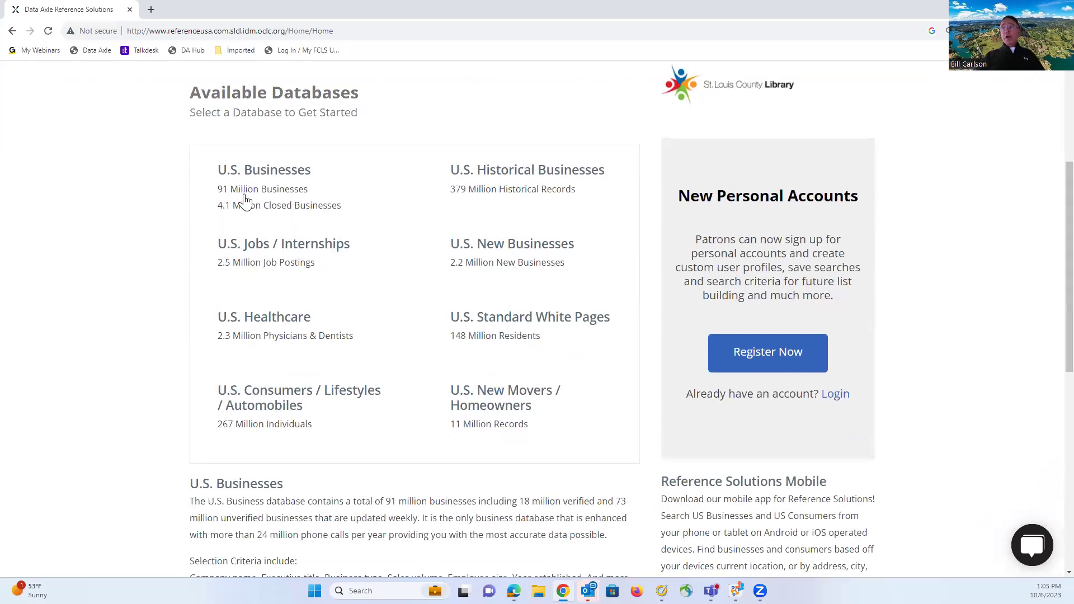
mouse_move(262, 184)
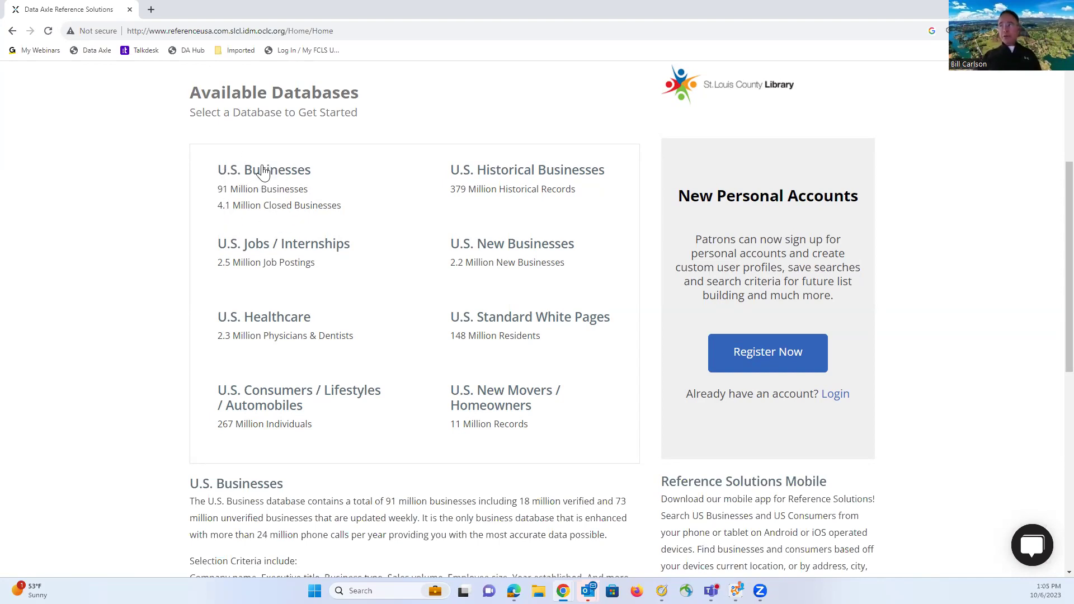
mouse_move(286, 221)
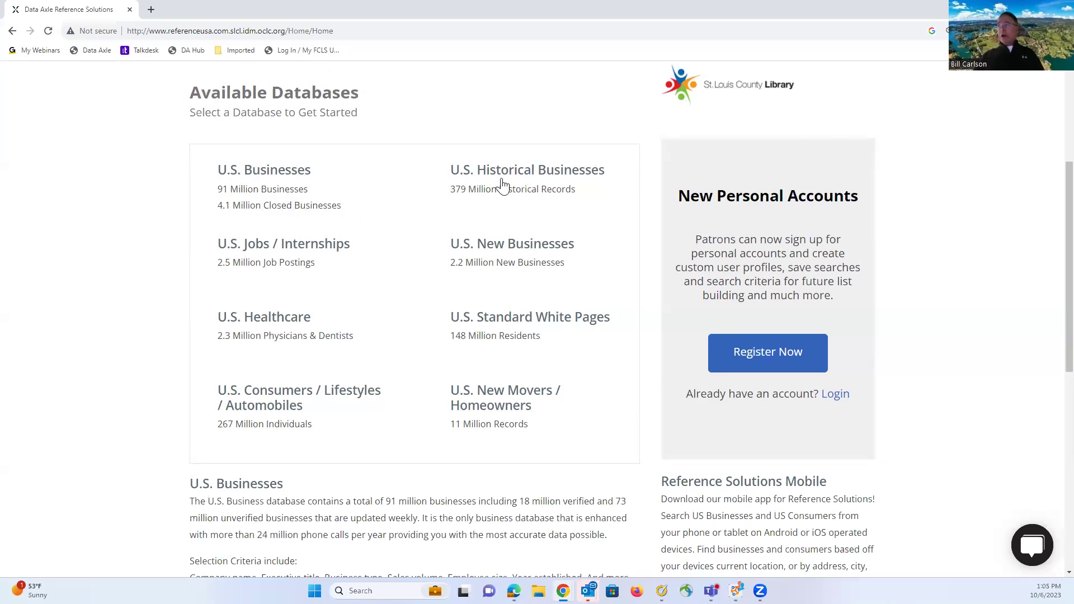
mouse_move(498, 184)
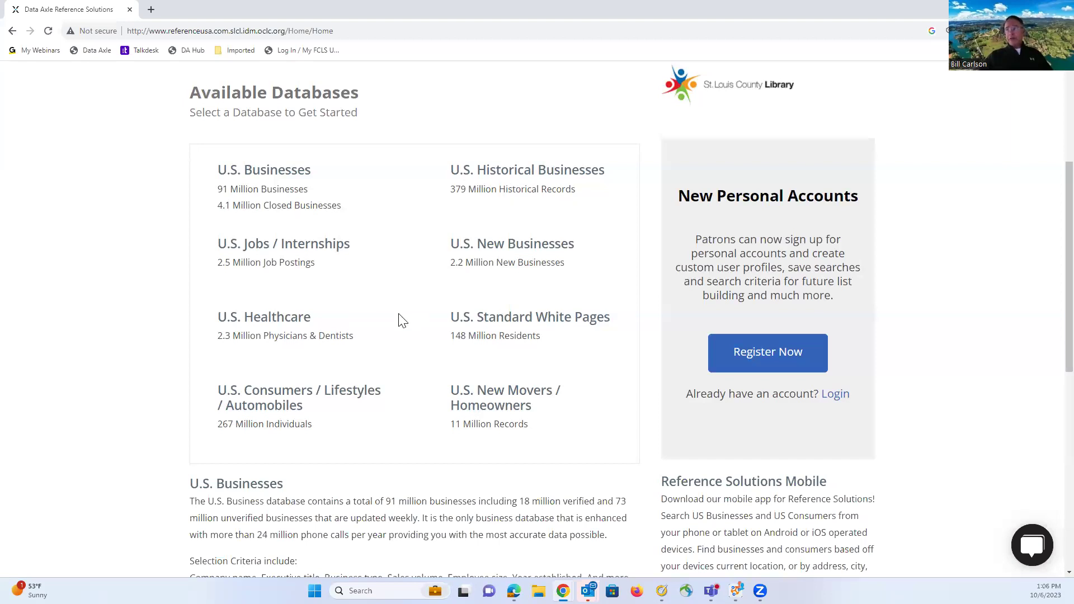
mouse_move(336, 272)
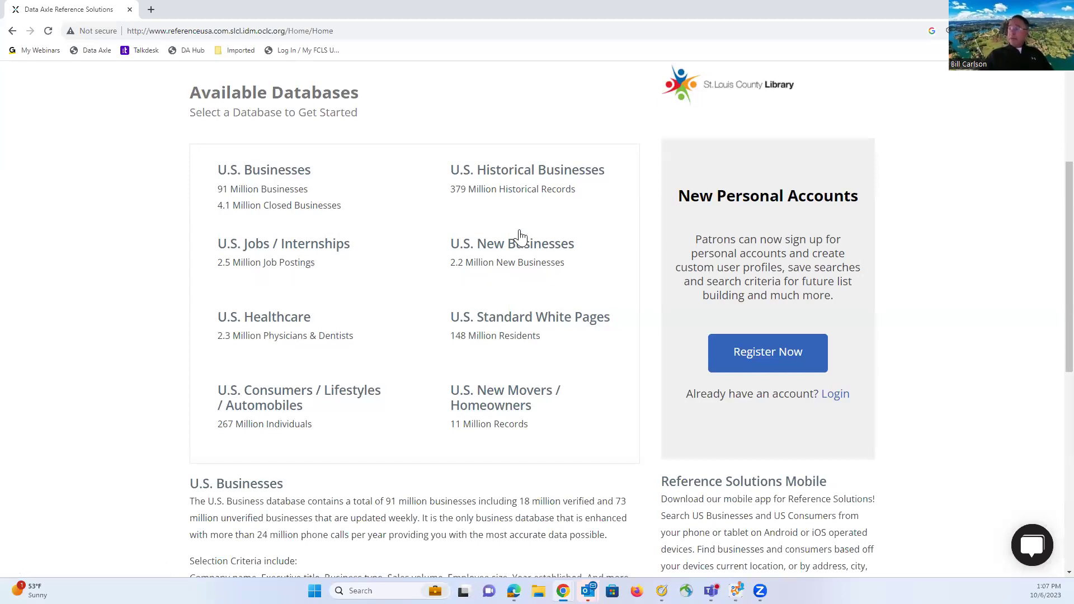
mouse_move(525, 286)
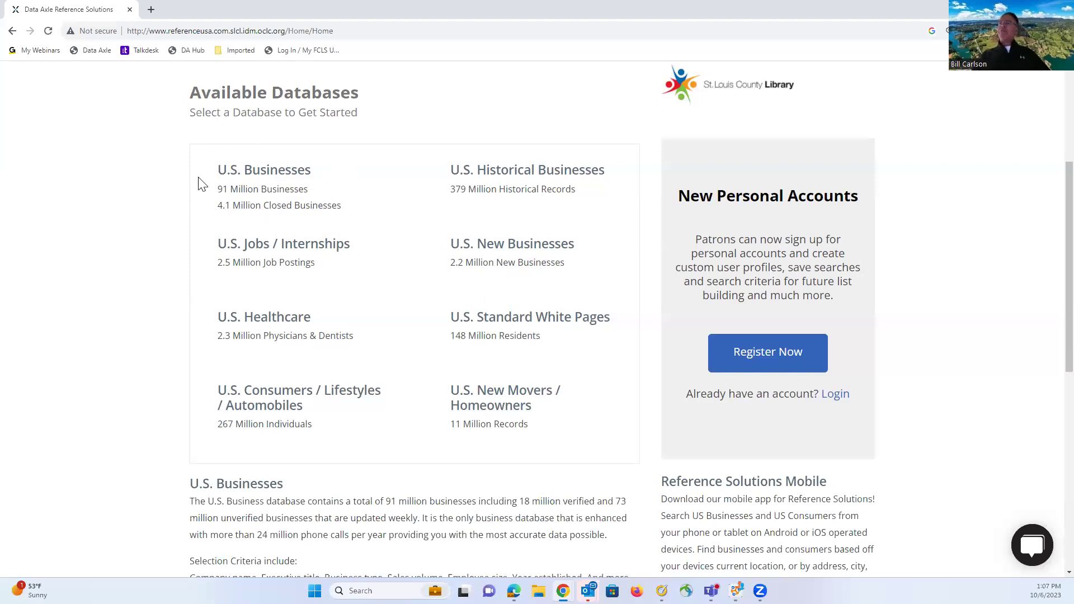
mouse_move(319, 211)
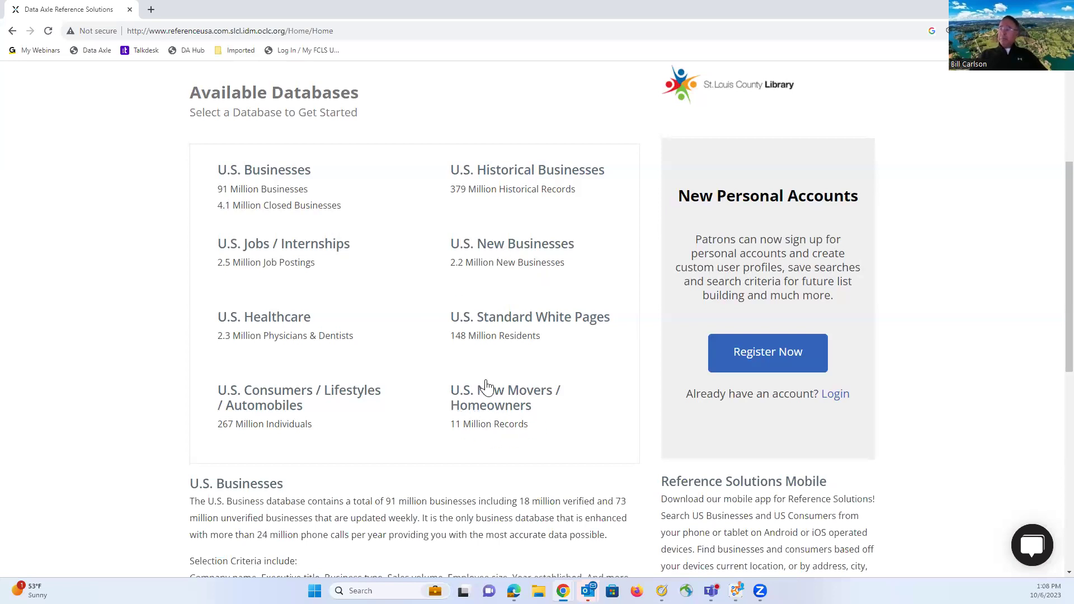
mouse_move(520, 426)
- View the Learning Center's Marketing & Training Materials page, and return to the database home page
scroll(418, 375, up, 4)
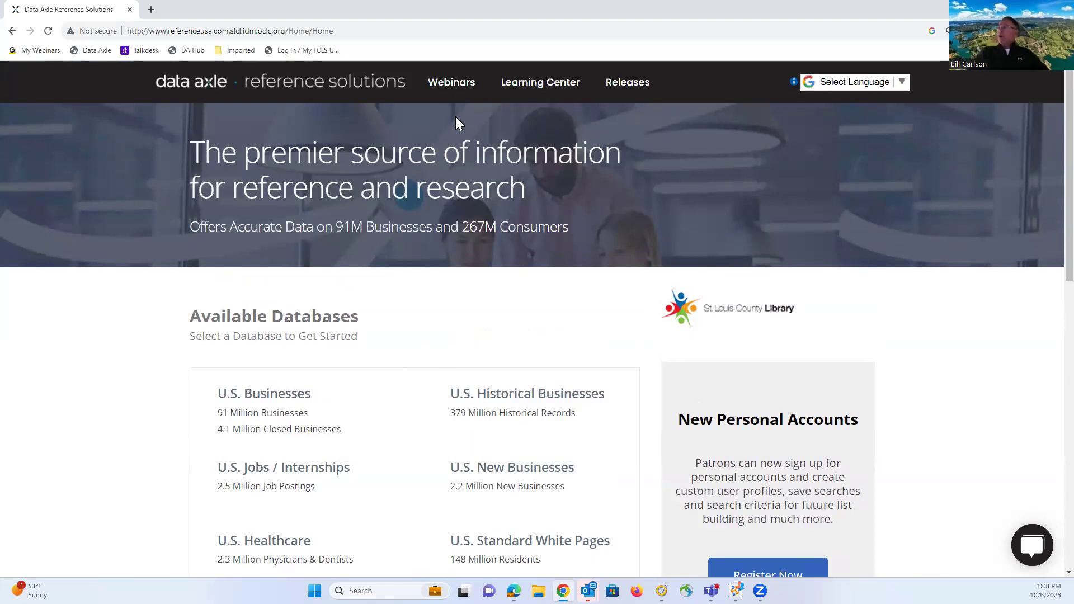
click(531, 98)
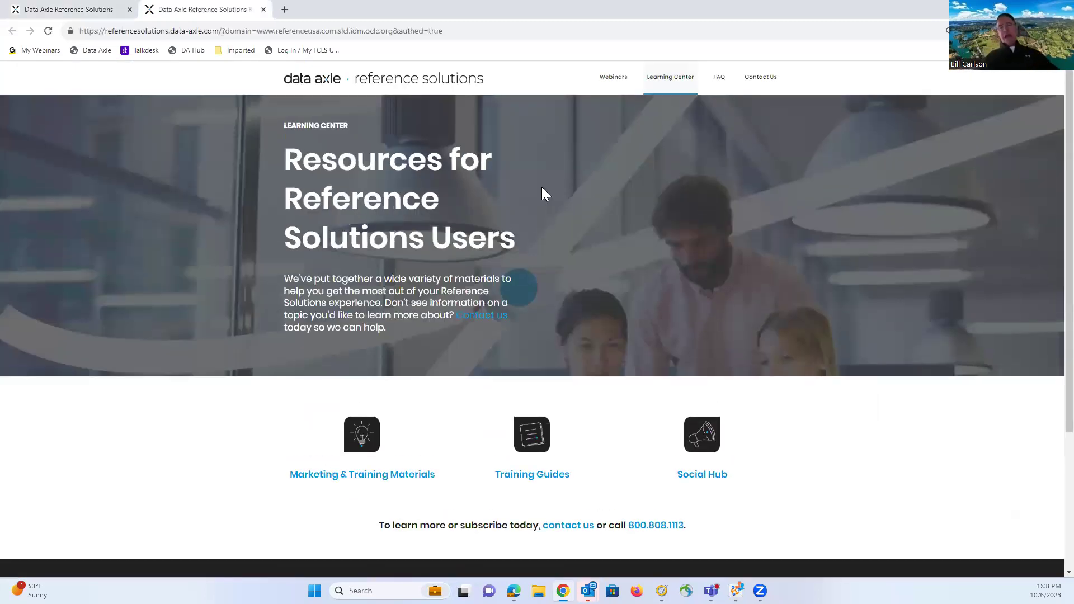
scroll(542, 187, down, 3)
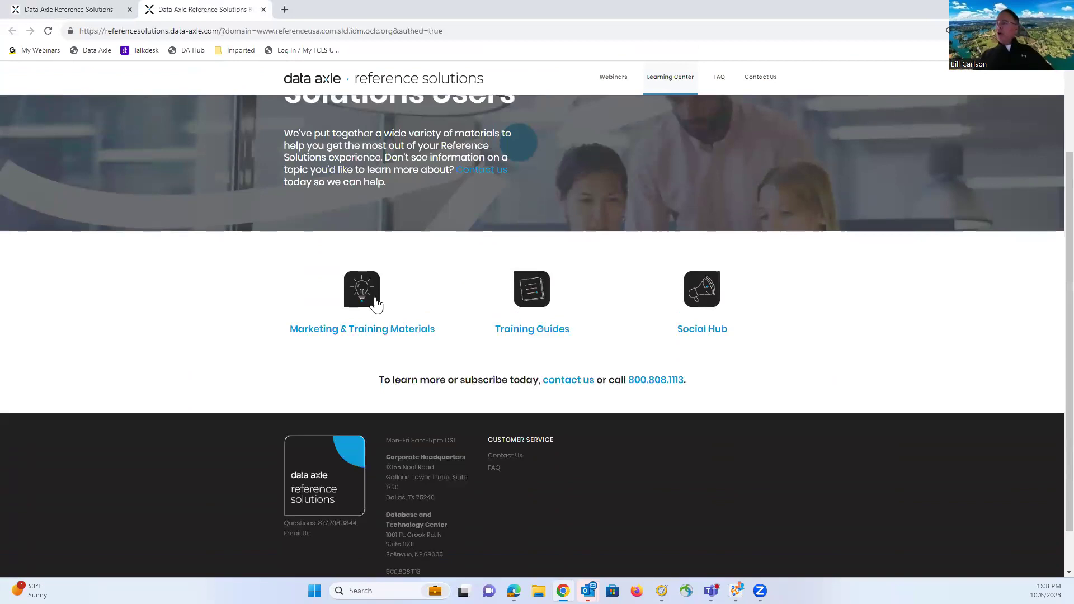
click(353, 336)
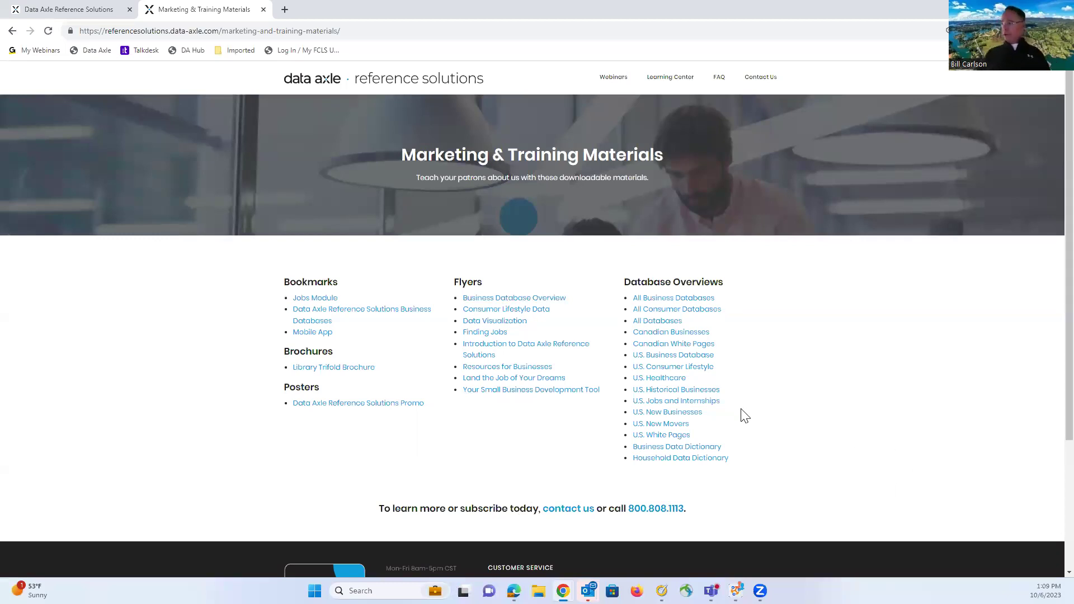
click(263, 10)
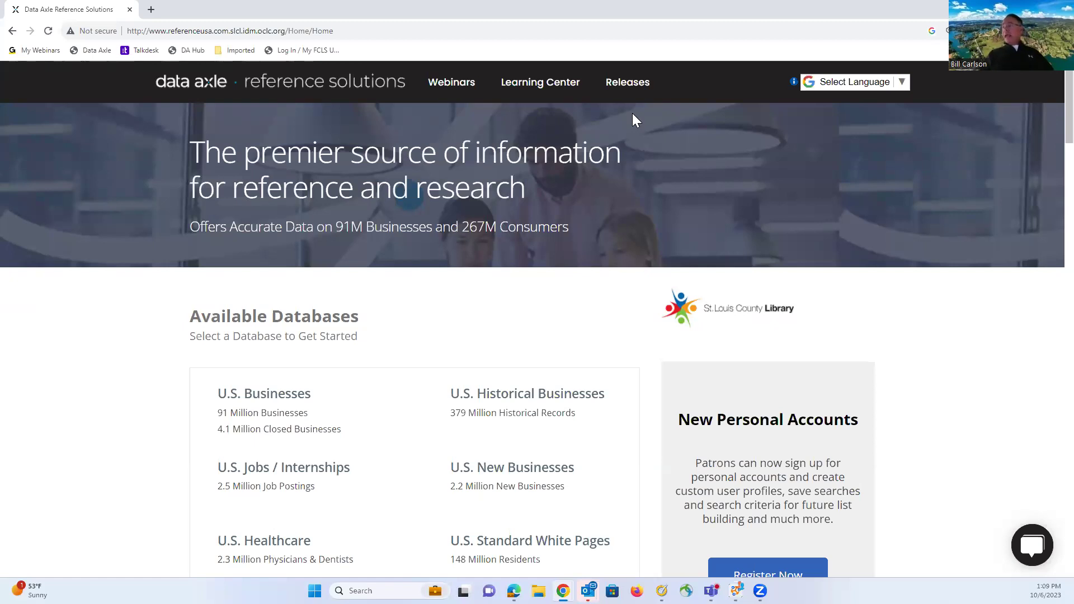
- Review the home page's database list again, focusing on U.S. Businesses and U.S. Jobs / Internships, and the personal accounts section
scroll(634, 117, down, 4)
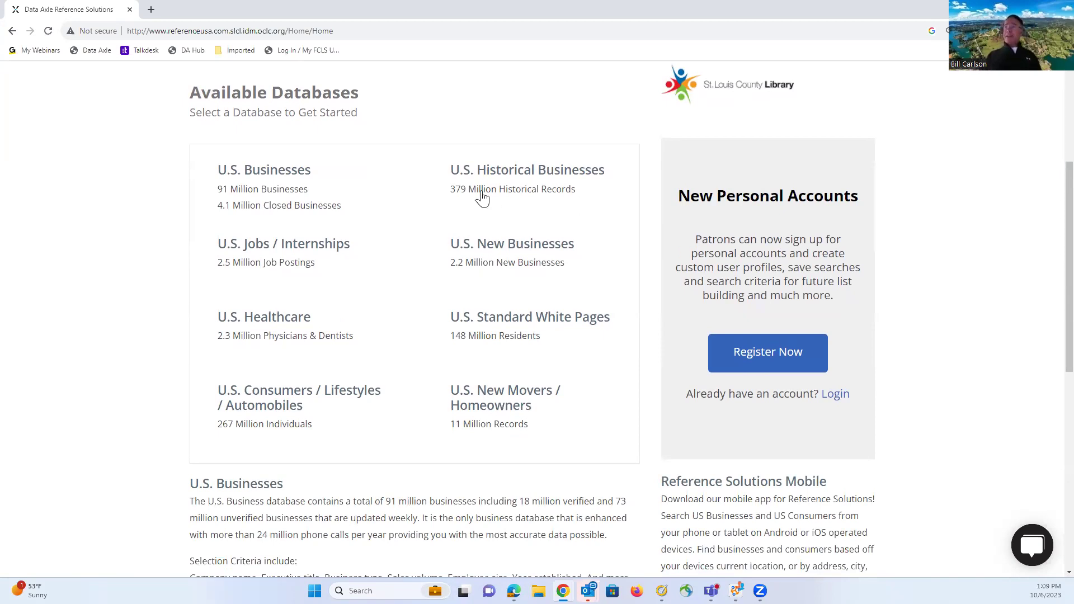
scroll(480, 197, up, 4)
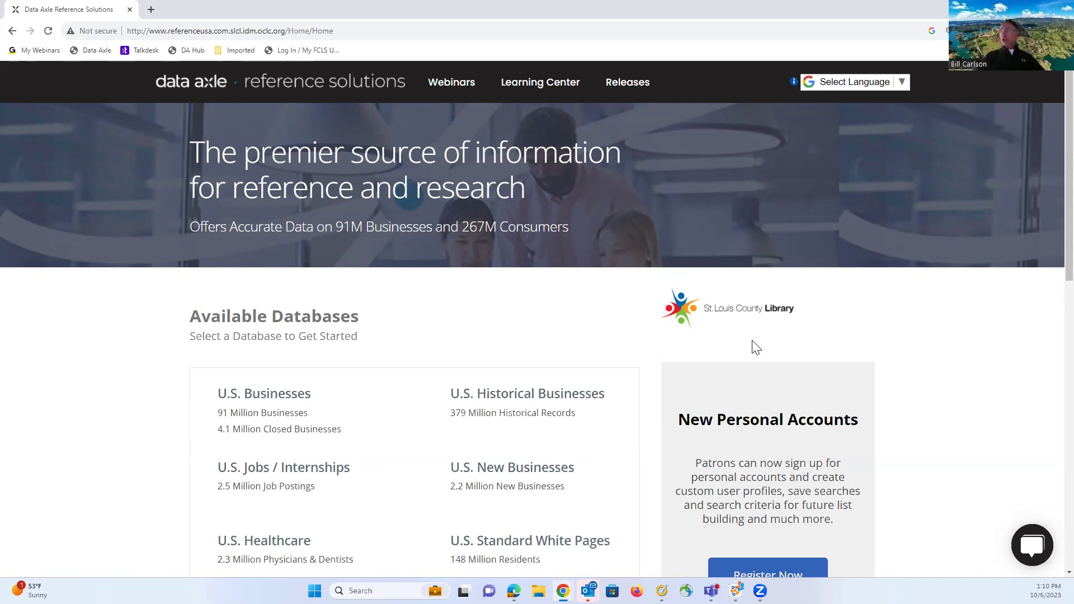
scroll(973, 333, down, 2)
scroll(843, 383, down, 1)
scroll(782, 423, up, 1)
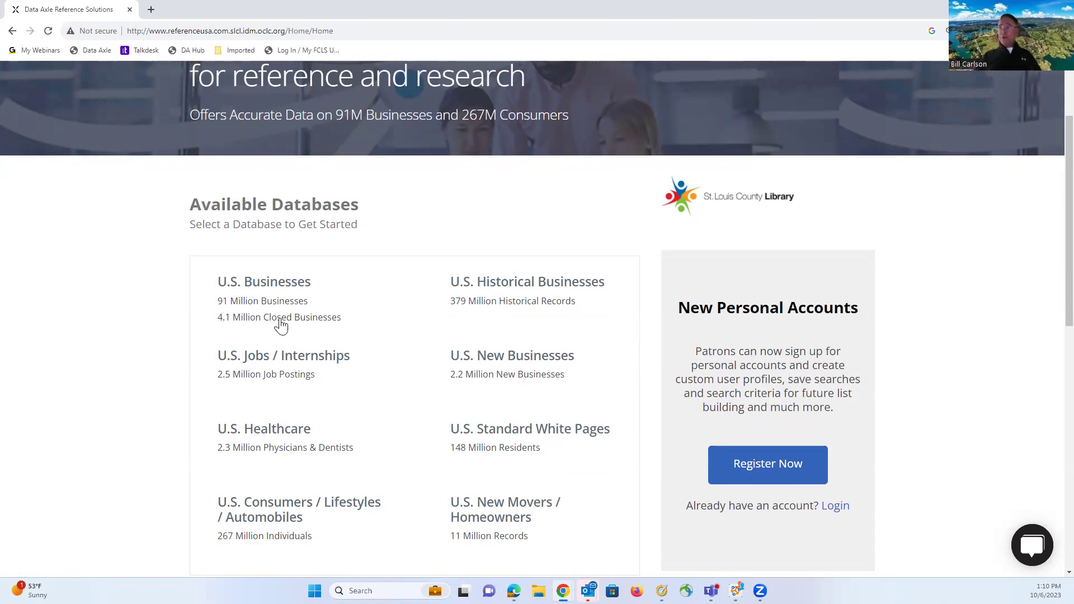
mouse_move(290, 304)
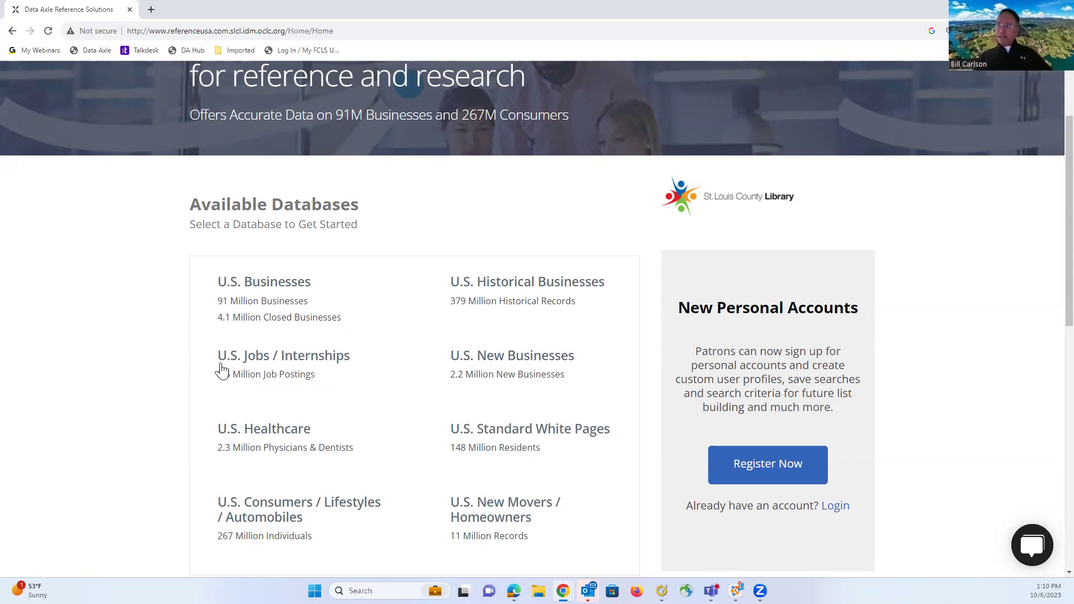
mouse_move(324, 385)
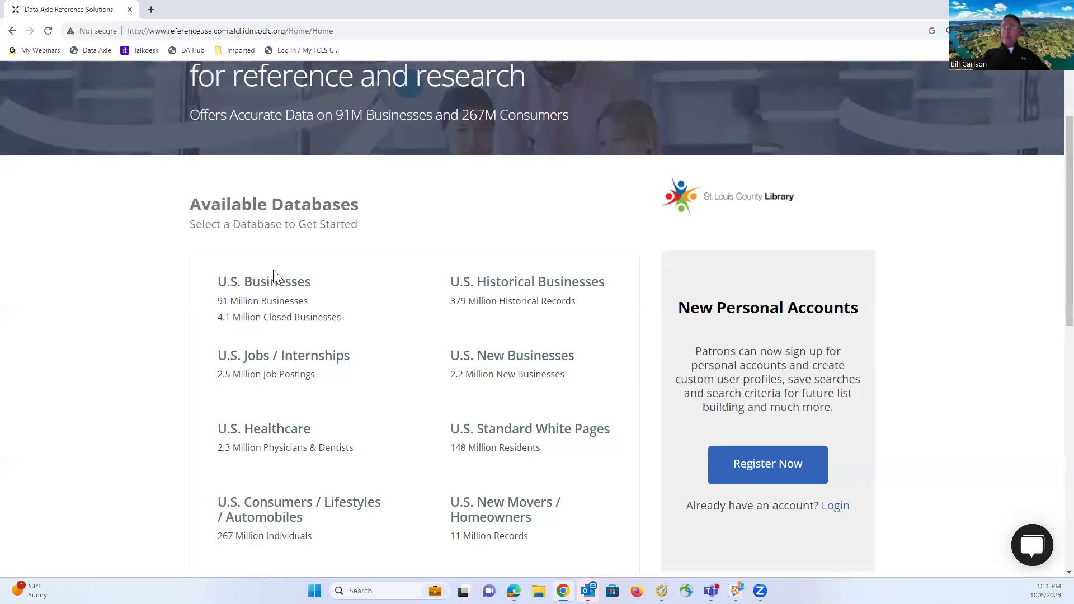
mouse_move(248, 294)
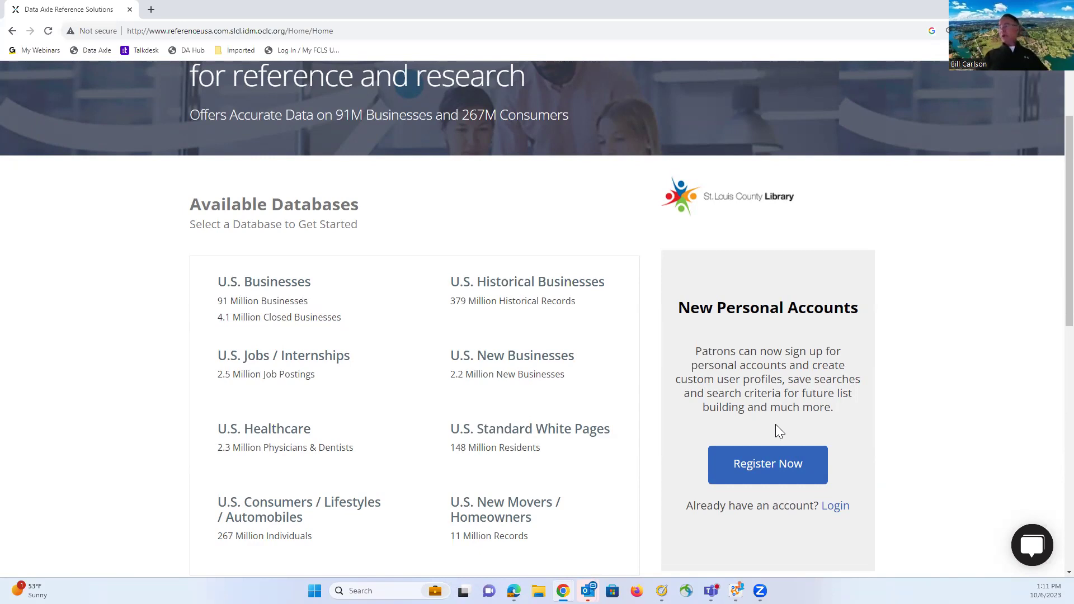
- Run a quick search in the U.S. Businesses database with the city Saint Louis and the state Missouri
scroll(360, 305, down, 2)
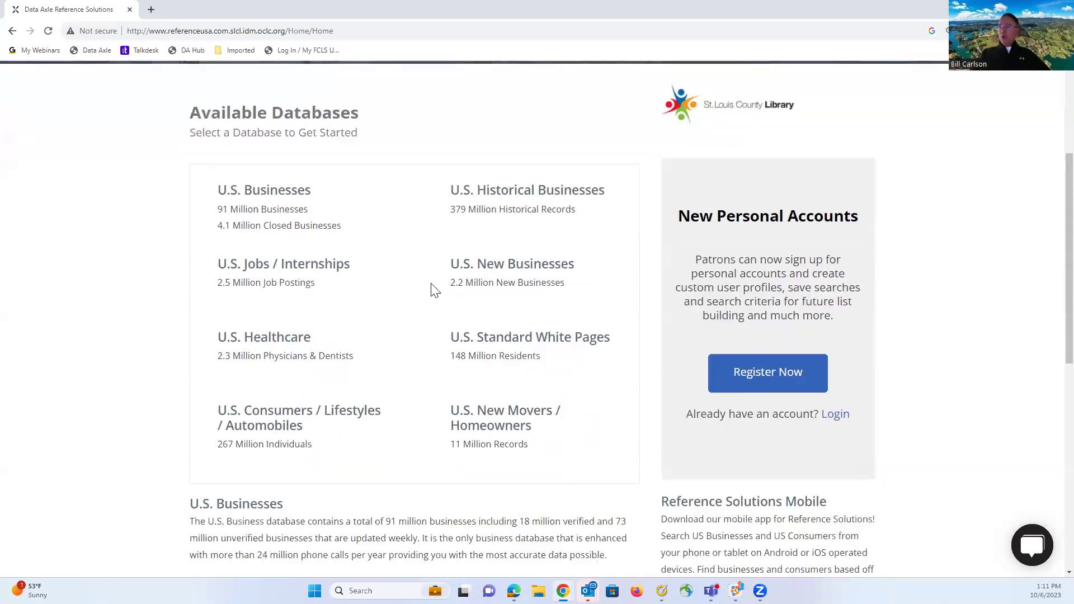
click(245, 212)
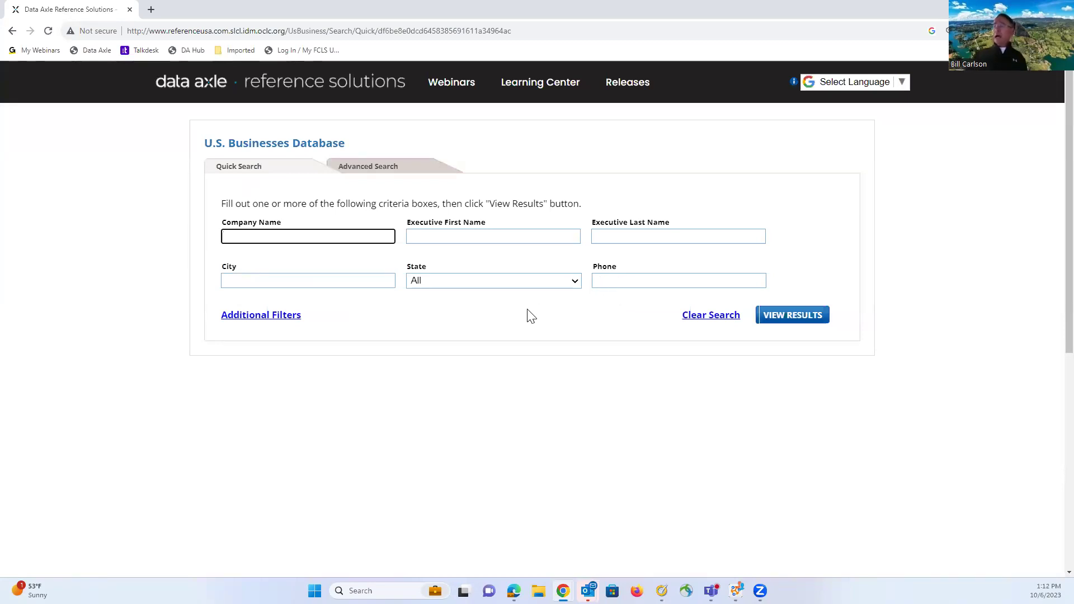
click(228, 281)
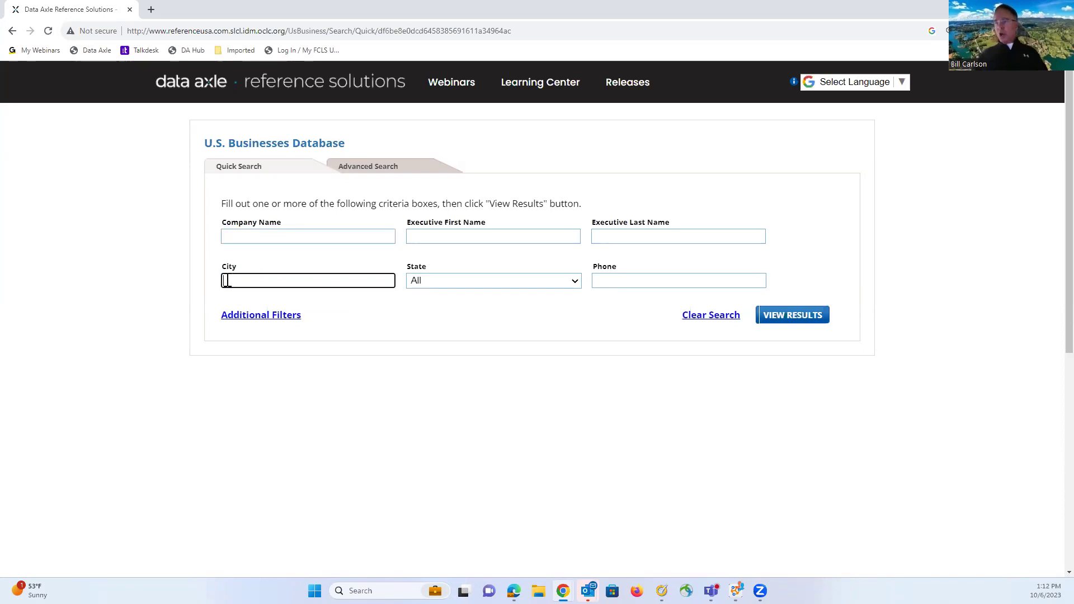
text(St Louis)
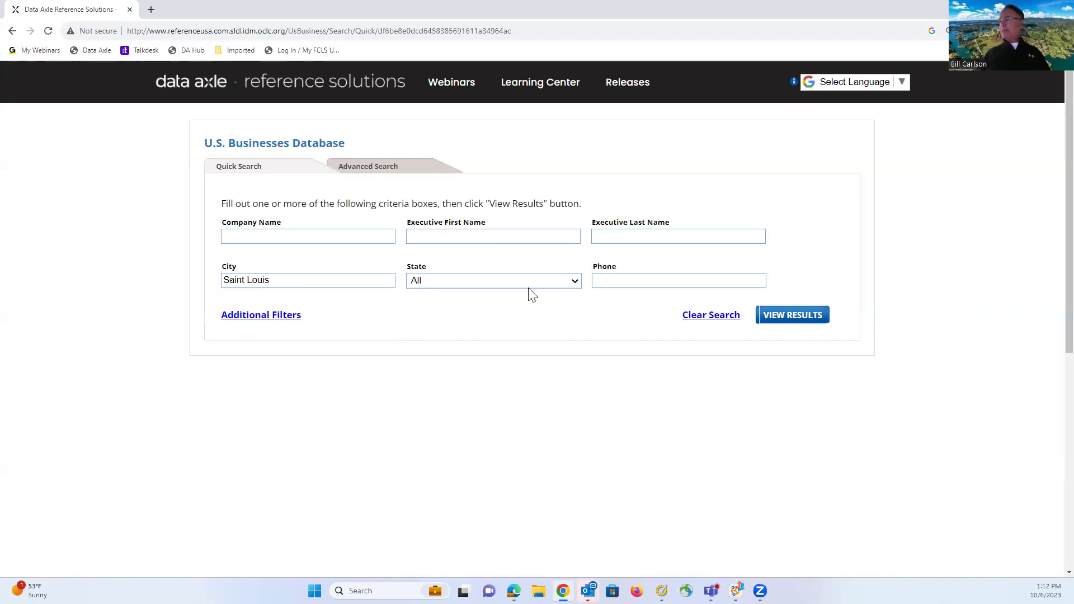
click(576, 282)
scroll(565, 313, down, 2)
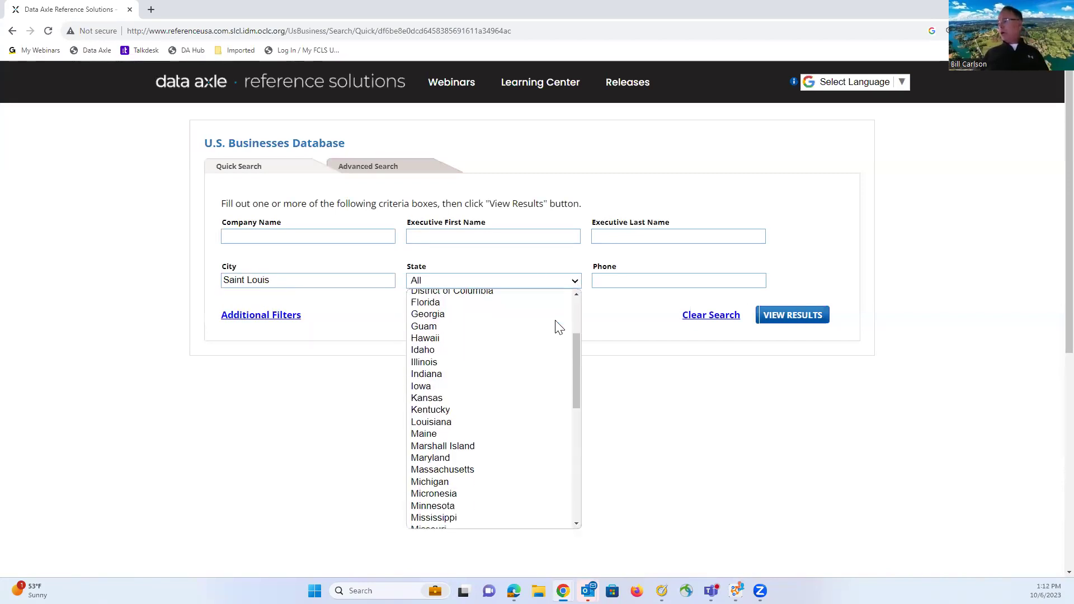
scroll(509, 398, down, 2)
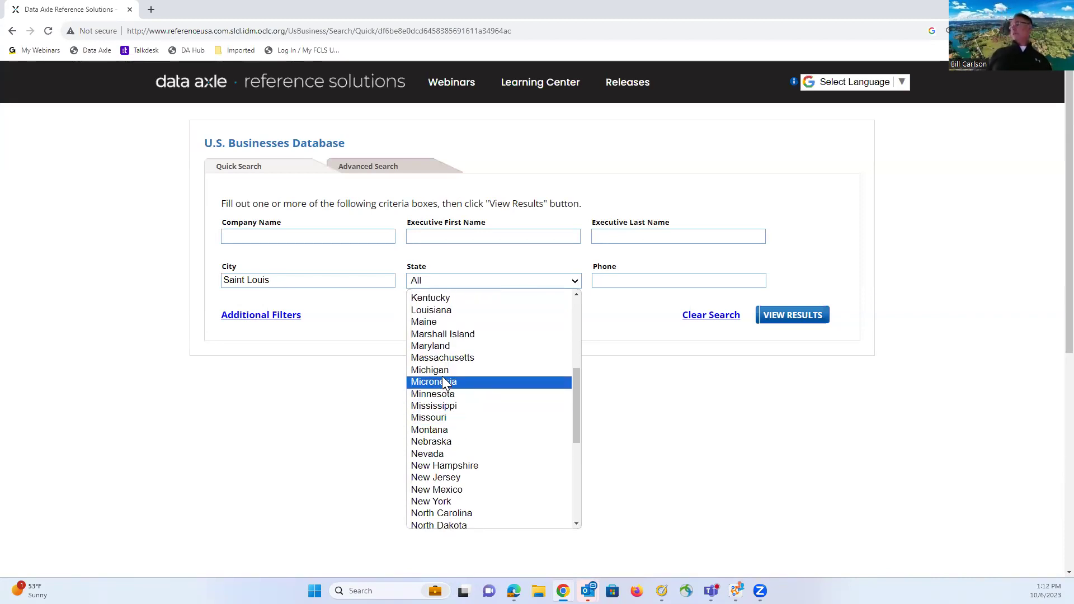
click(449, 417)
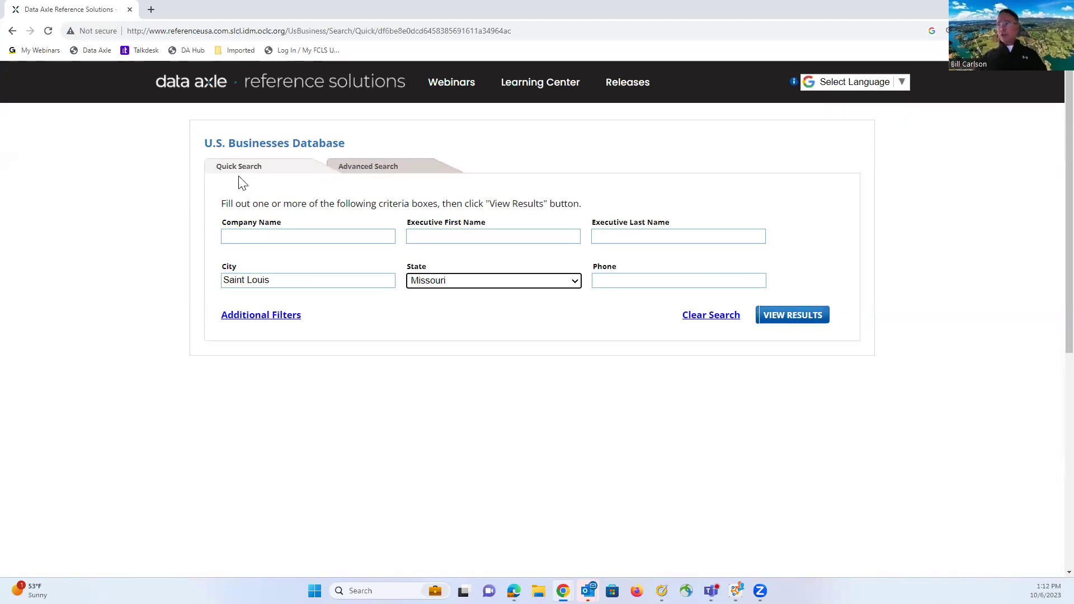
click(778, 319)
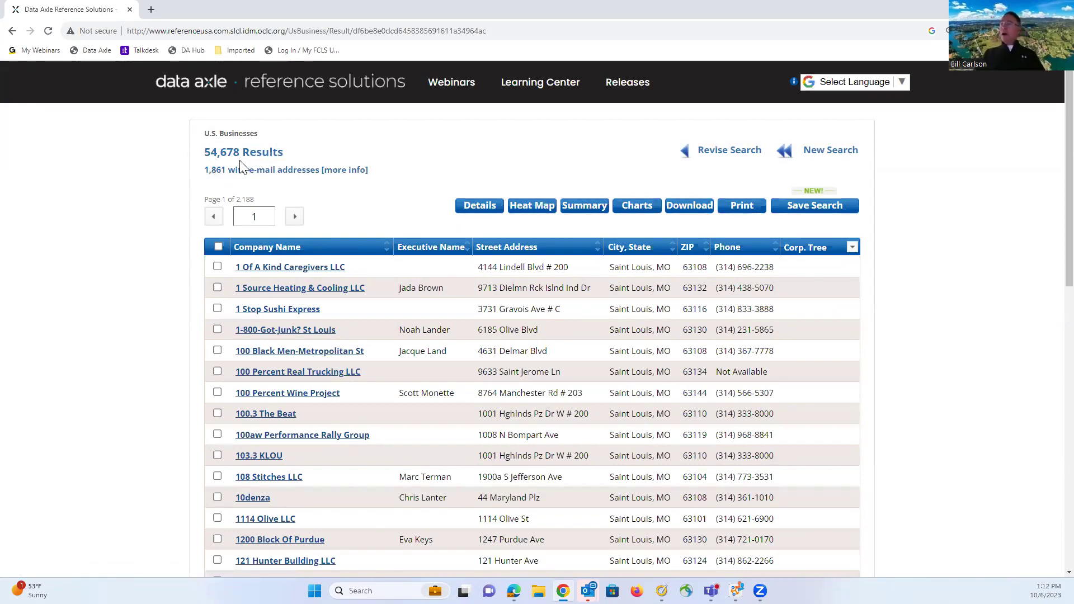
- Chart the search results by SIC code and examine the full report of business counts per category
click(632, 207)
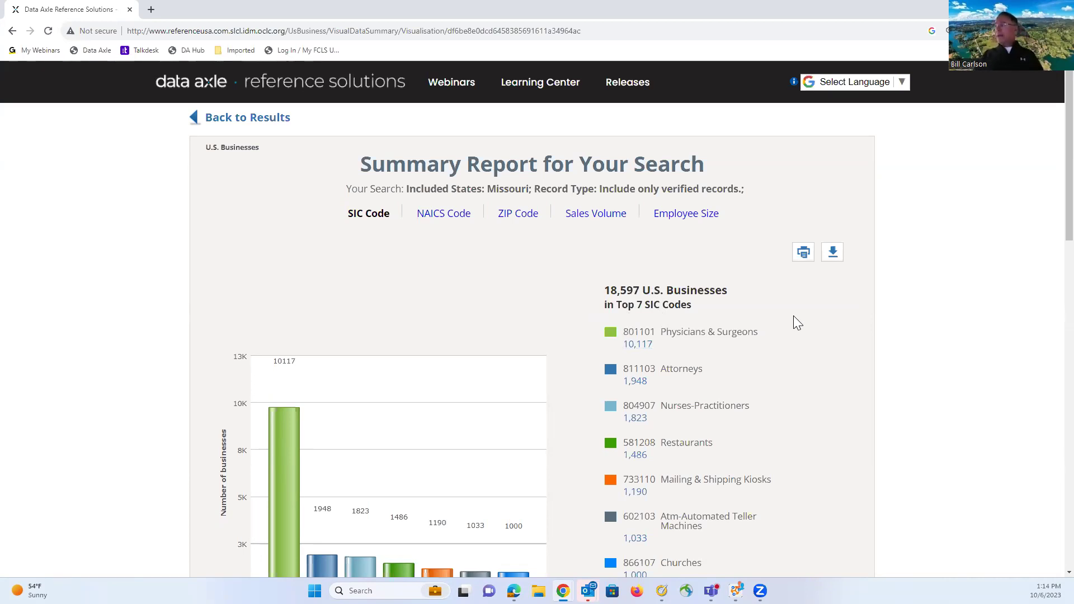
scroll(797, 323, down, 1)
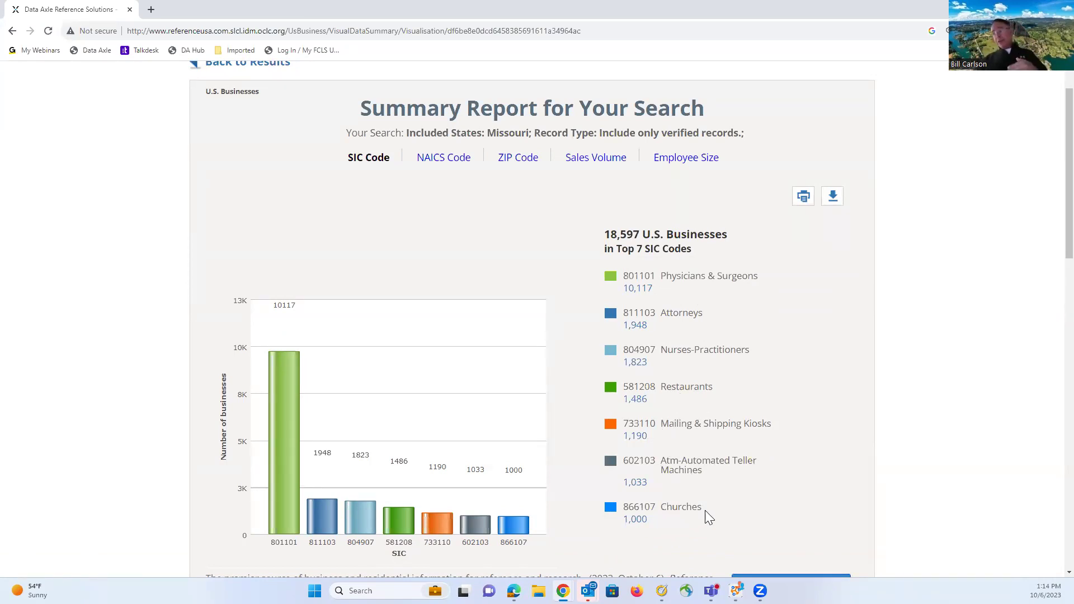
scroll(938, 356, down, 6)
scroll(939, 356, down, 4)
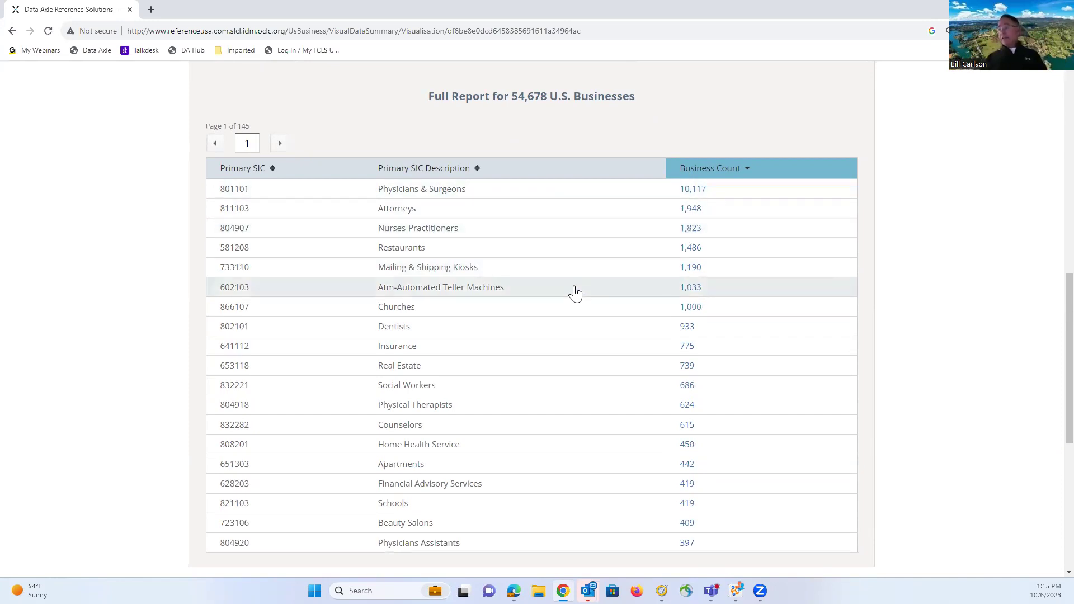
- View the Churches listings from the full SIC report, and return to the summary report's chart
click(688, 311)
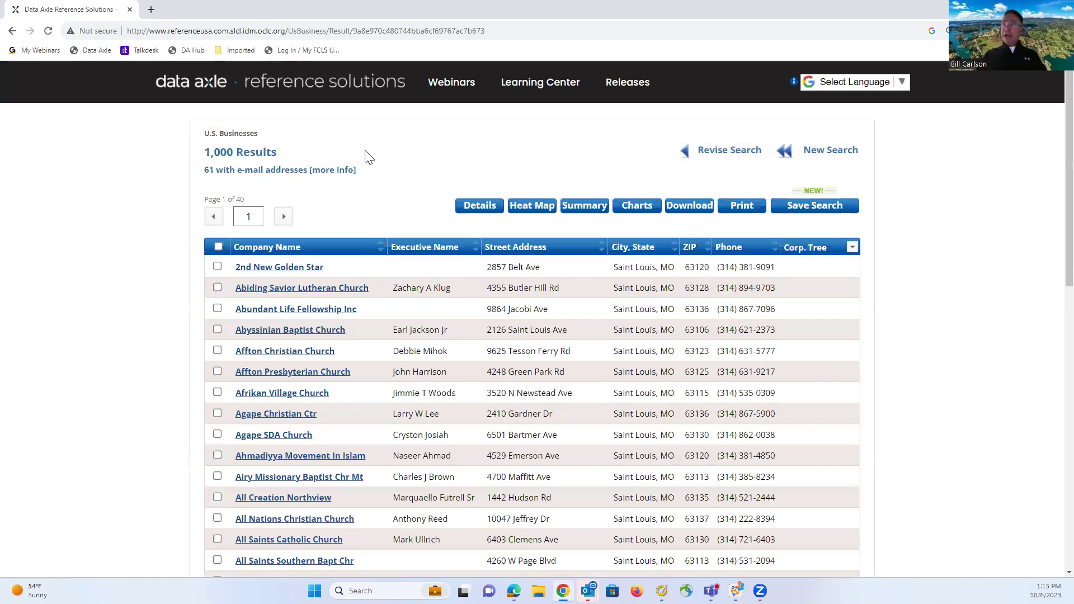
click(12, 31)
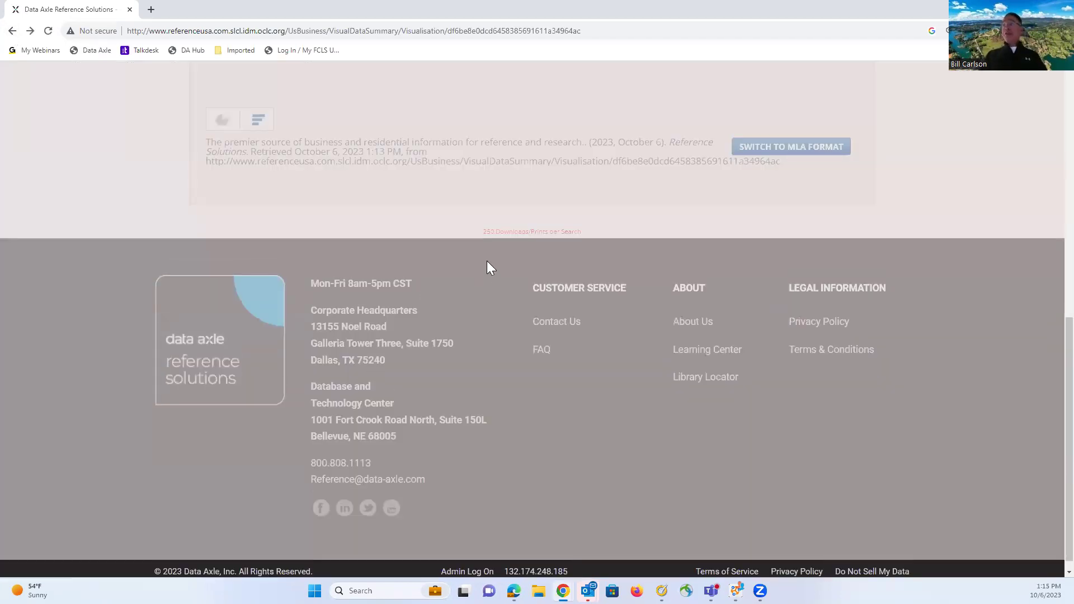
scroll(486, 260, up, 4)
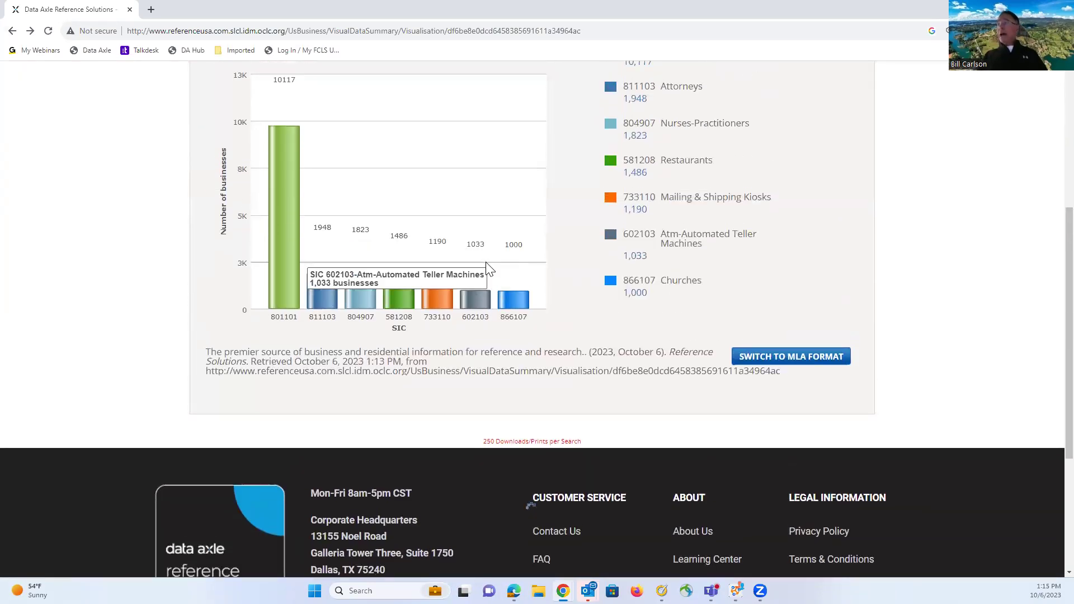
scroll(578, 261, up, 3)
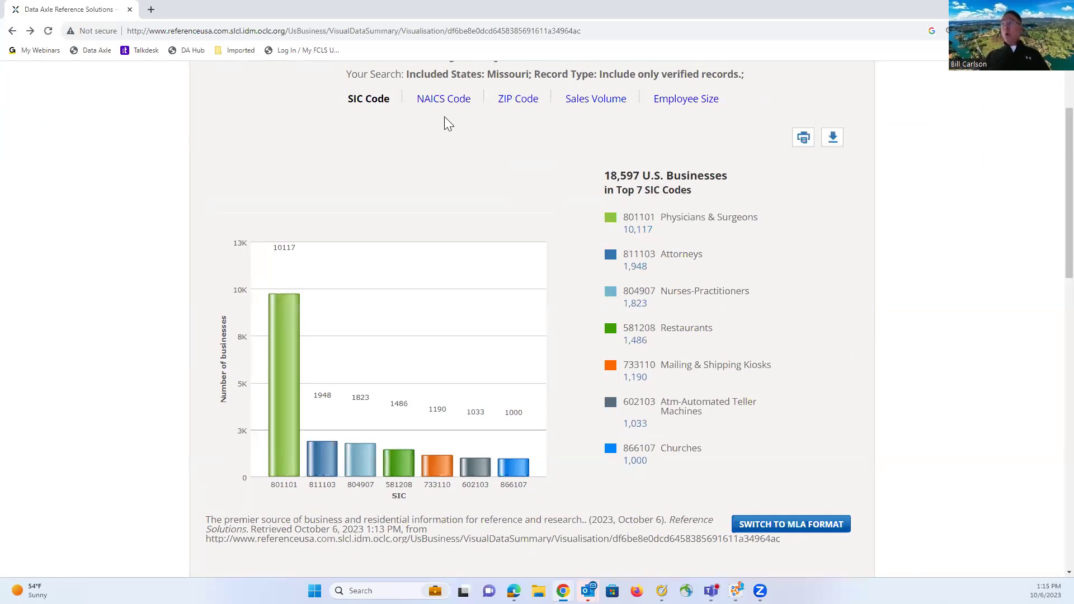
- View the summary report's charts by ZIP code, sales volume and employee size, and show the chart's export formats
click(522, 105)
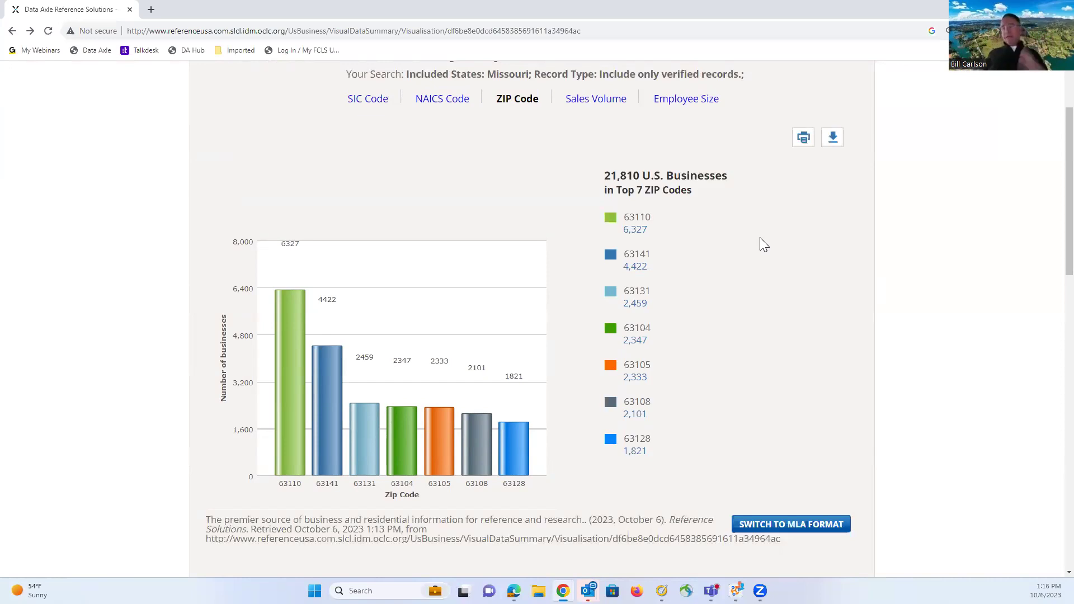
click(580, 106)
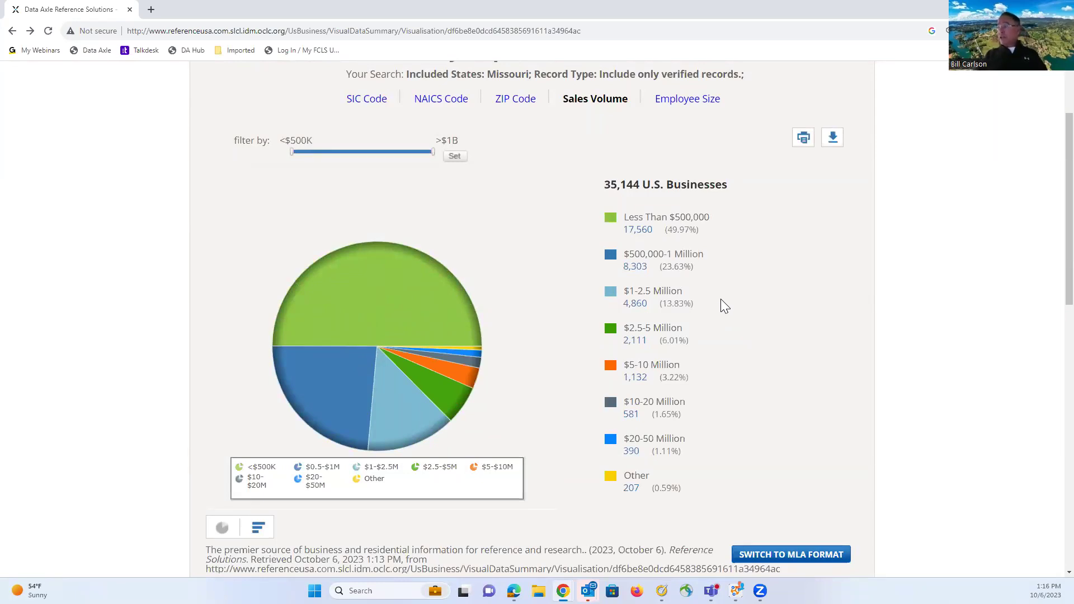
click(688, 107)
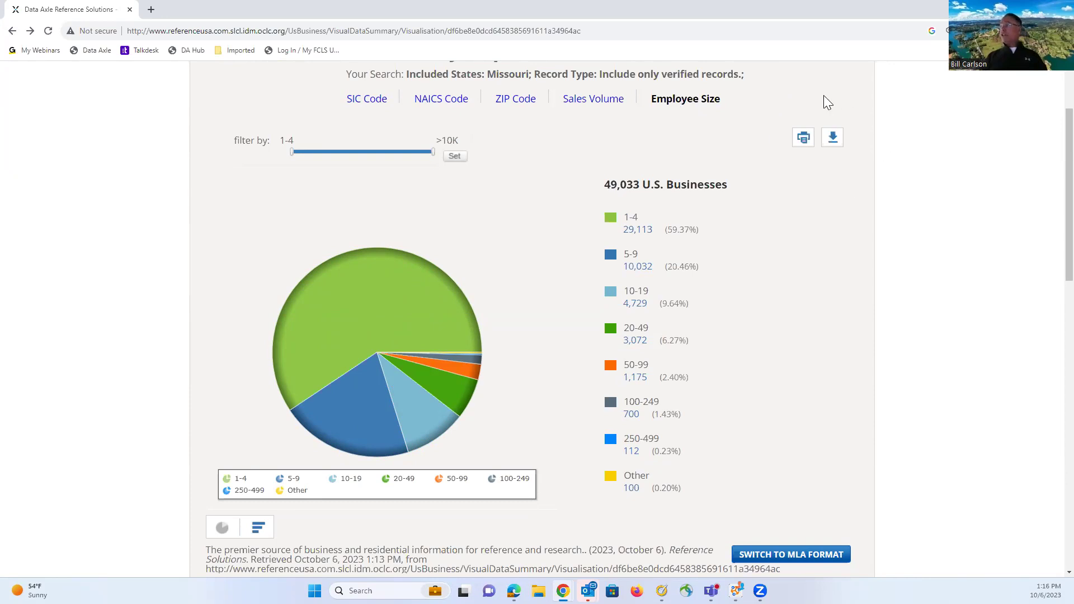
click(831, 149)
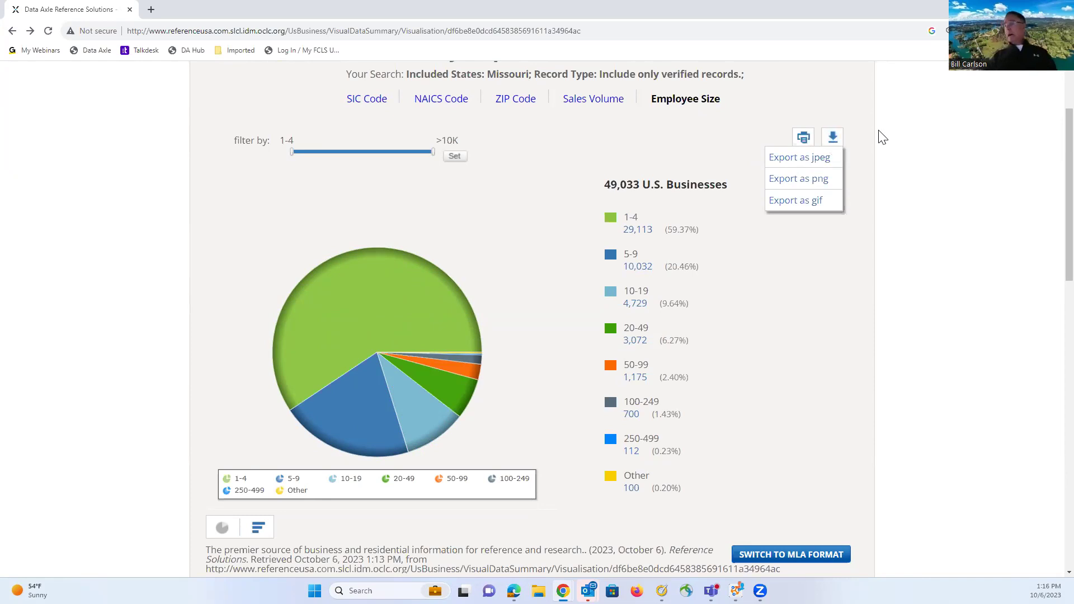
- Return from the summary report to the results, and revise the search using the U.S. Businesses database's Advanced Search
scroll(897, 181, up, 2)
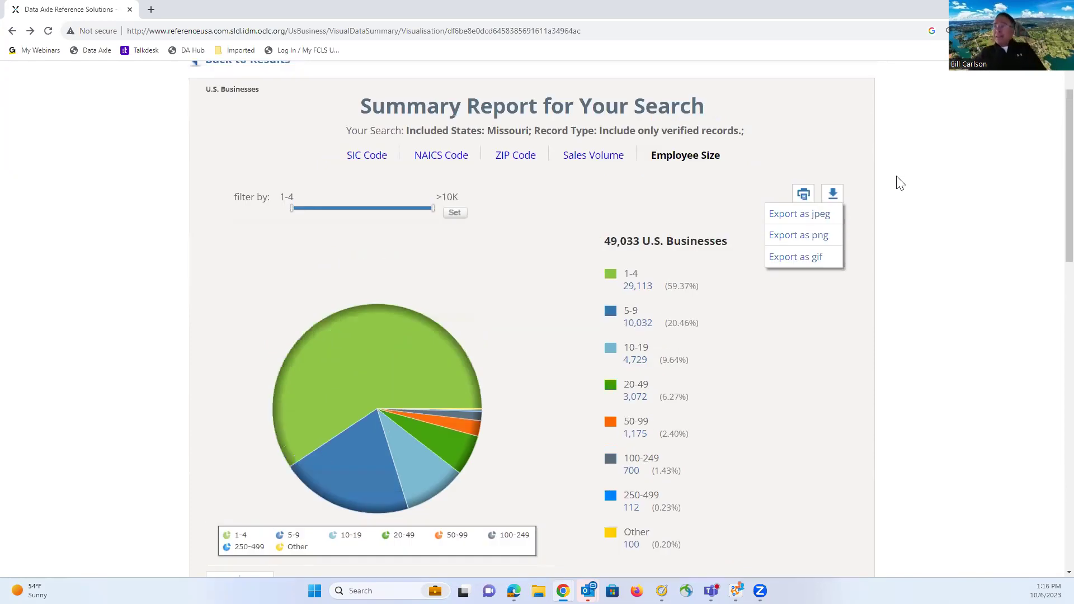
click(263, 119)
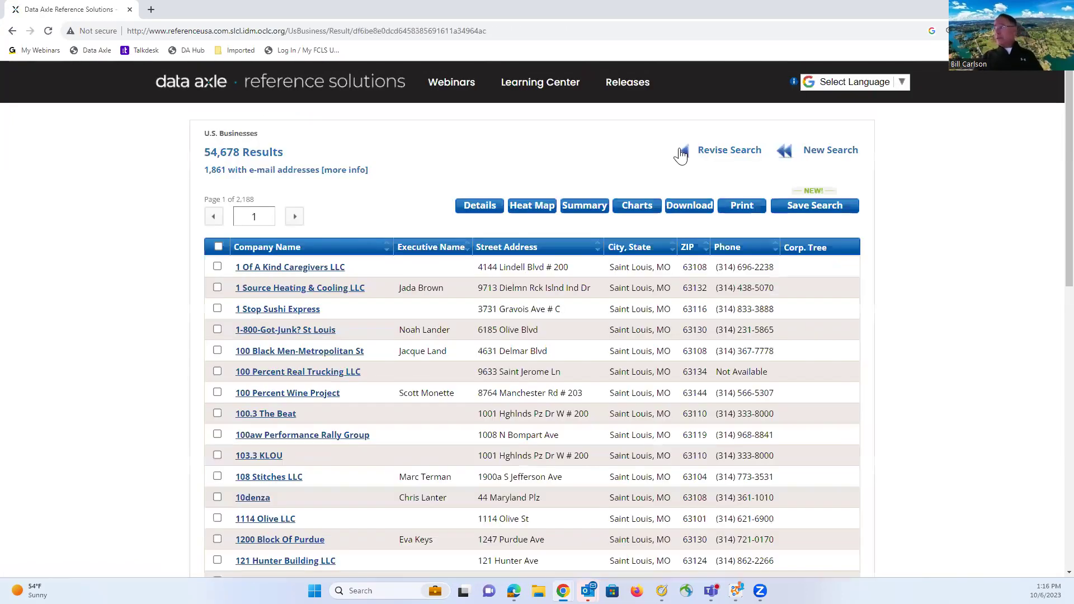
click(727, 160)
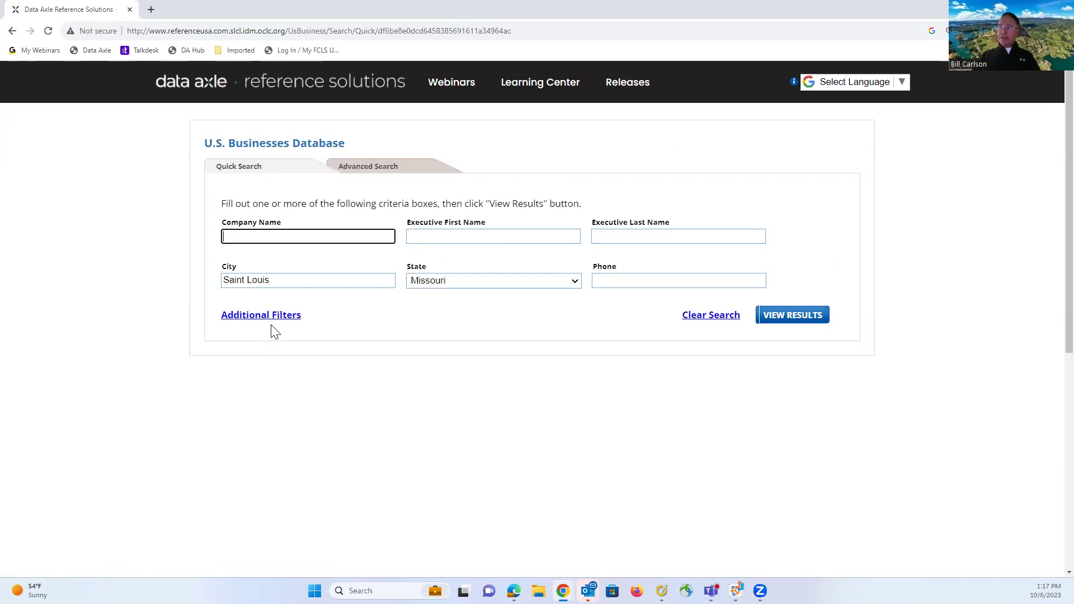
click(359, 175)
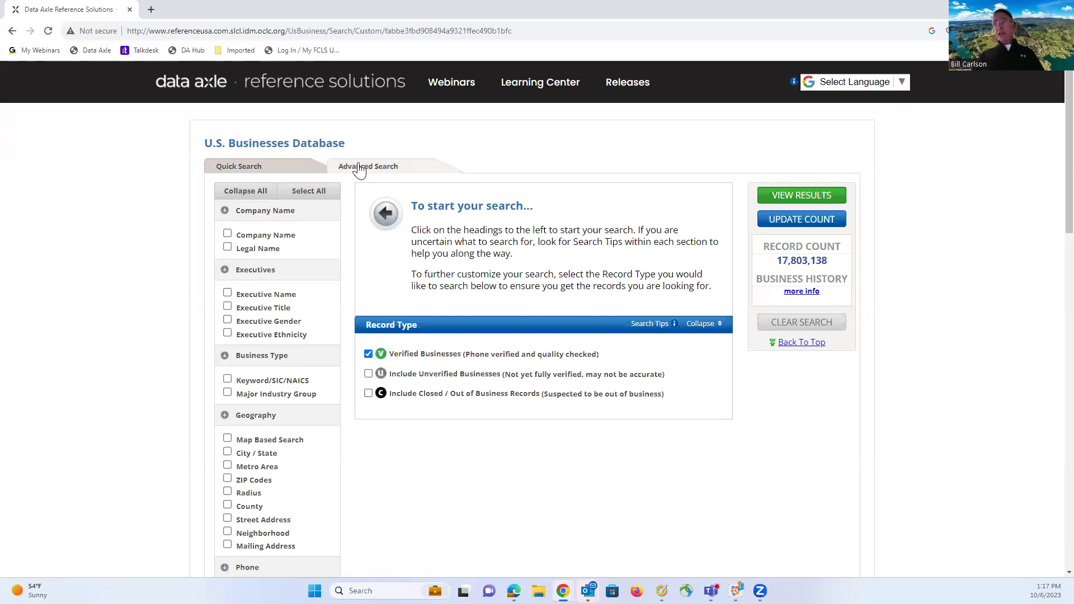
- Review all the advanced search filter categories, from company name and geography through ownership, financial data and exclusions
scroll(359, 171, down, 1)
scroll(359, 171, down, 1)
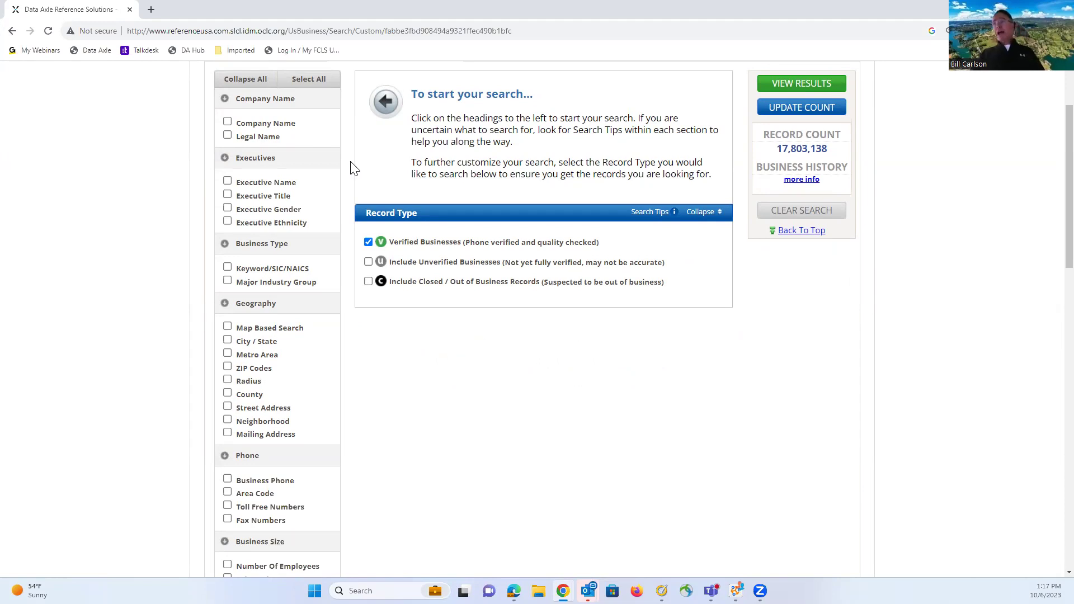
scroll(354, 168, down, 1)
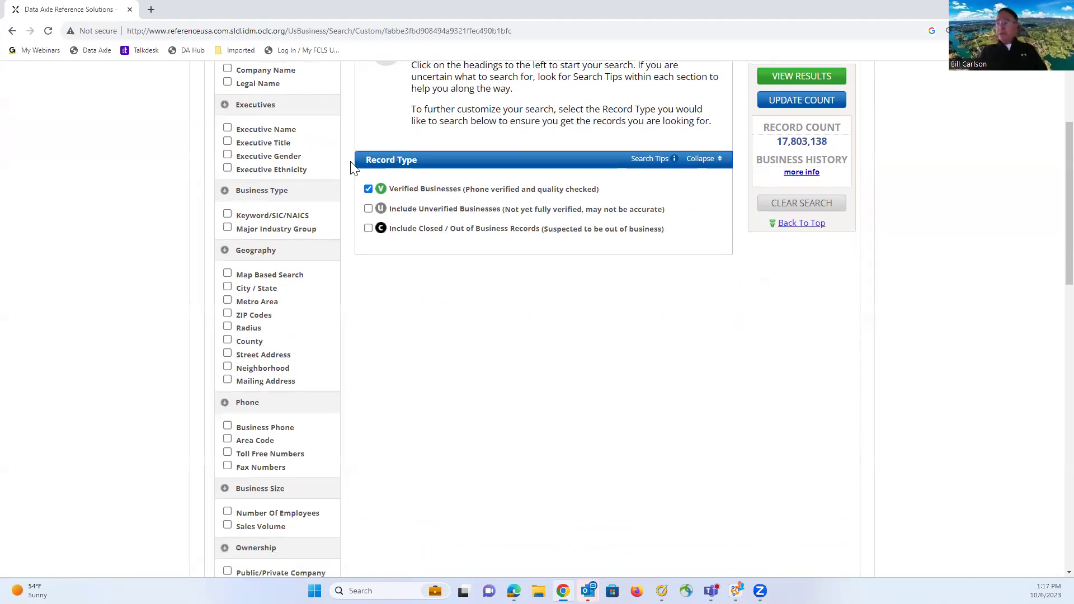
scroll(354, 164, down, 4)
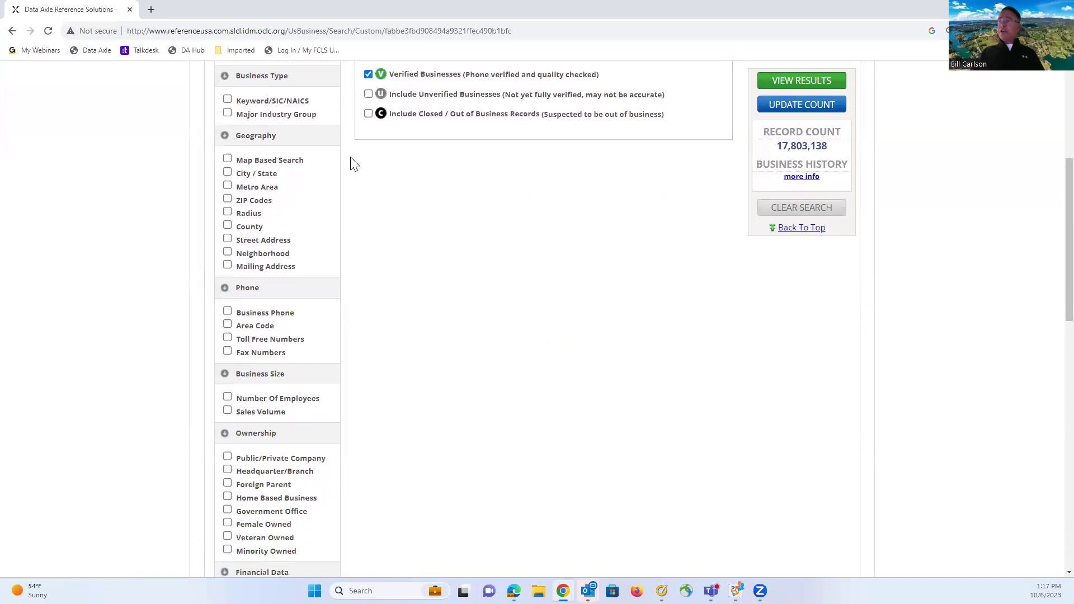
scroll(354, 164, down, 4)
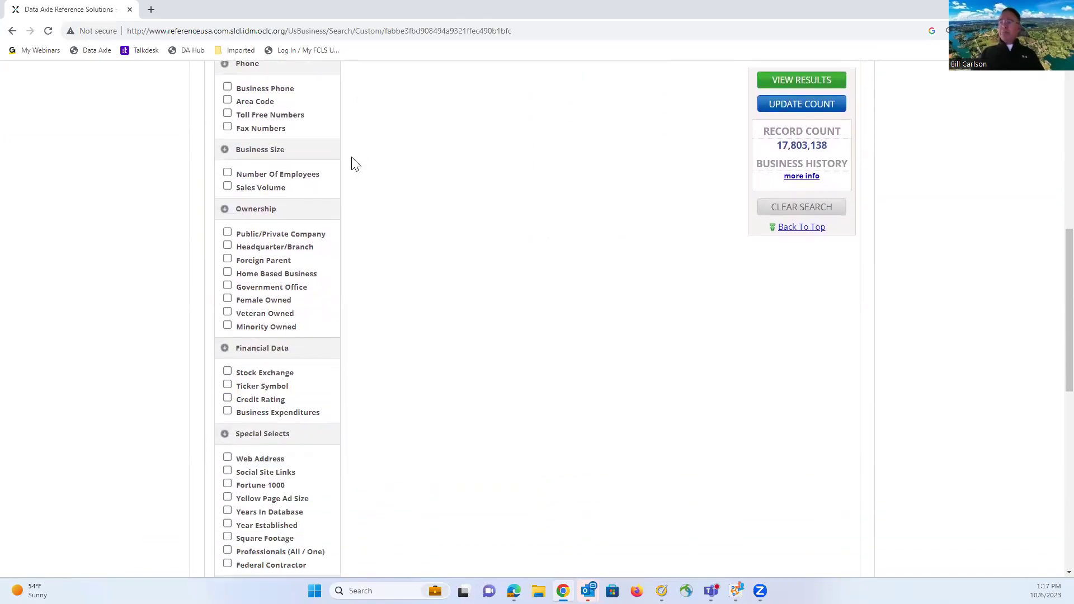
scroll(354, 164, down, 1)
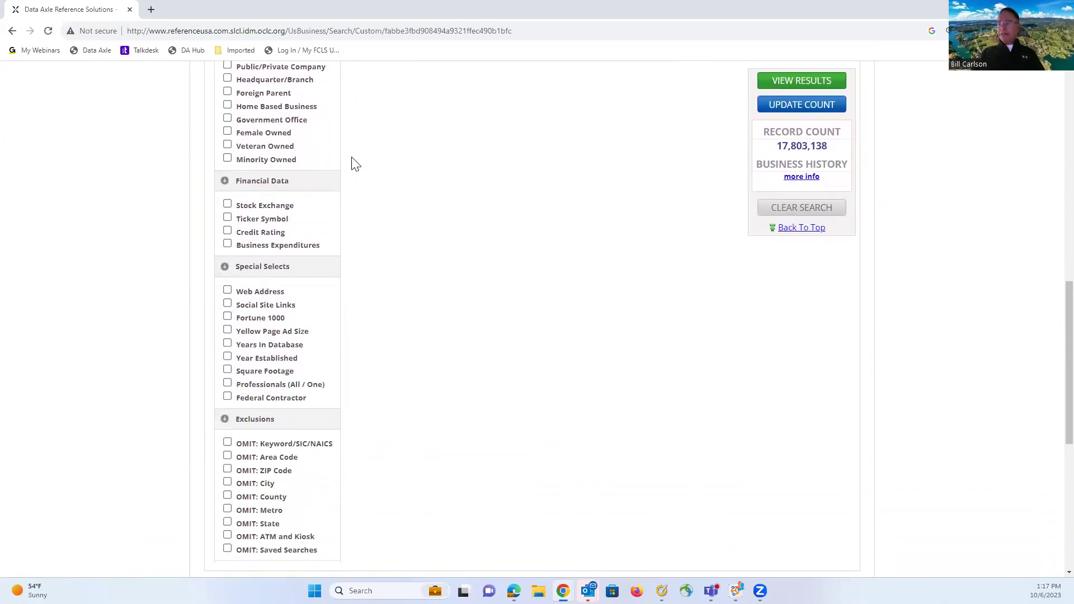
scroll(354, 164, down, 1)
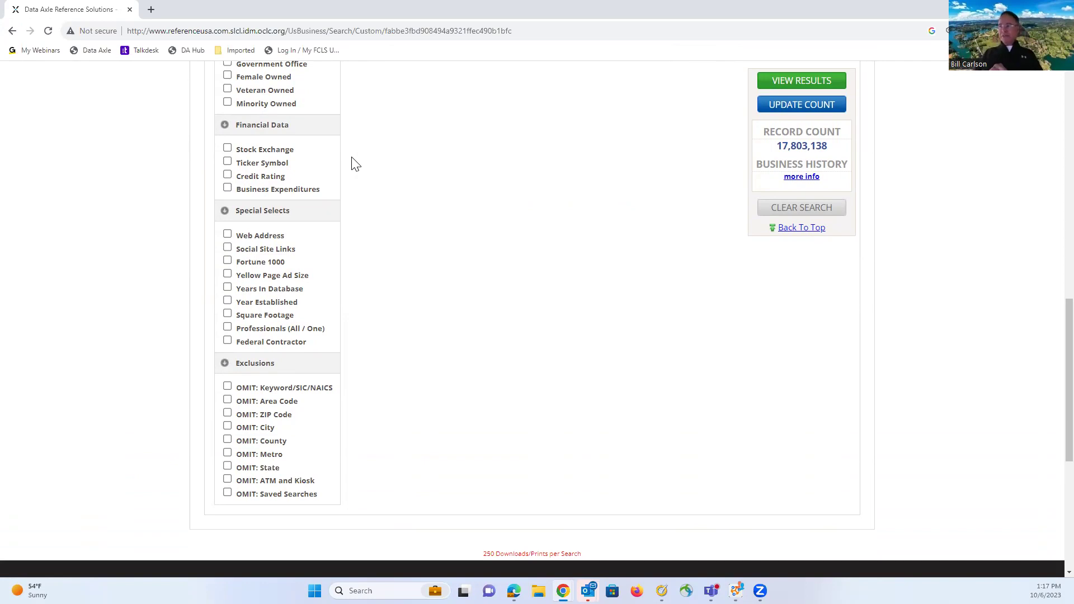
scroll(359, 93, up, 5)
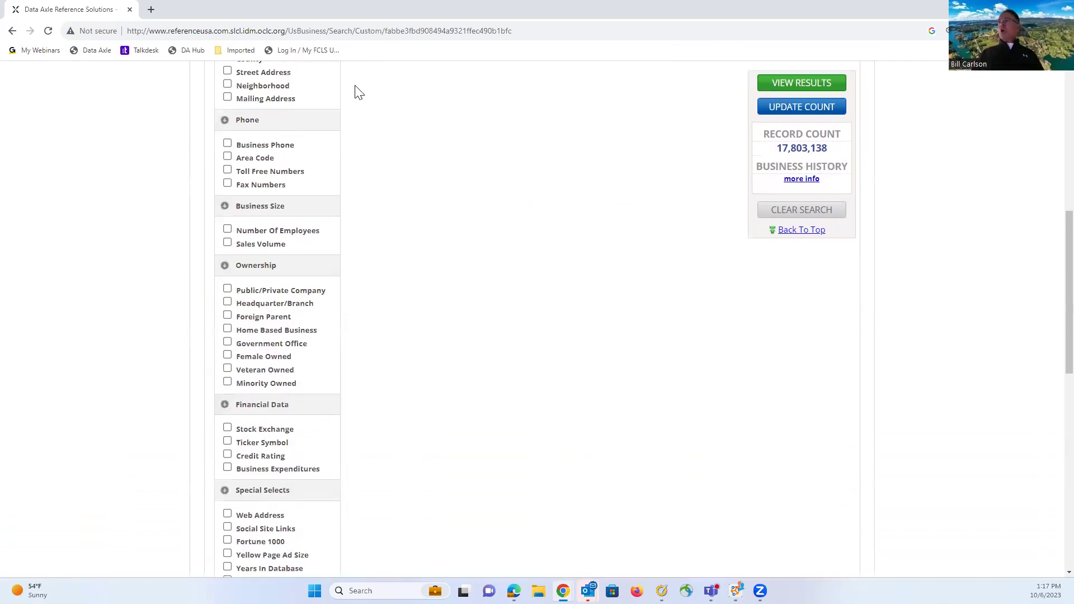
scroll(359, 93, up, 8)
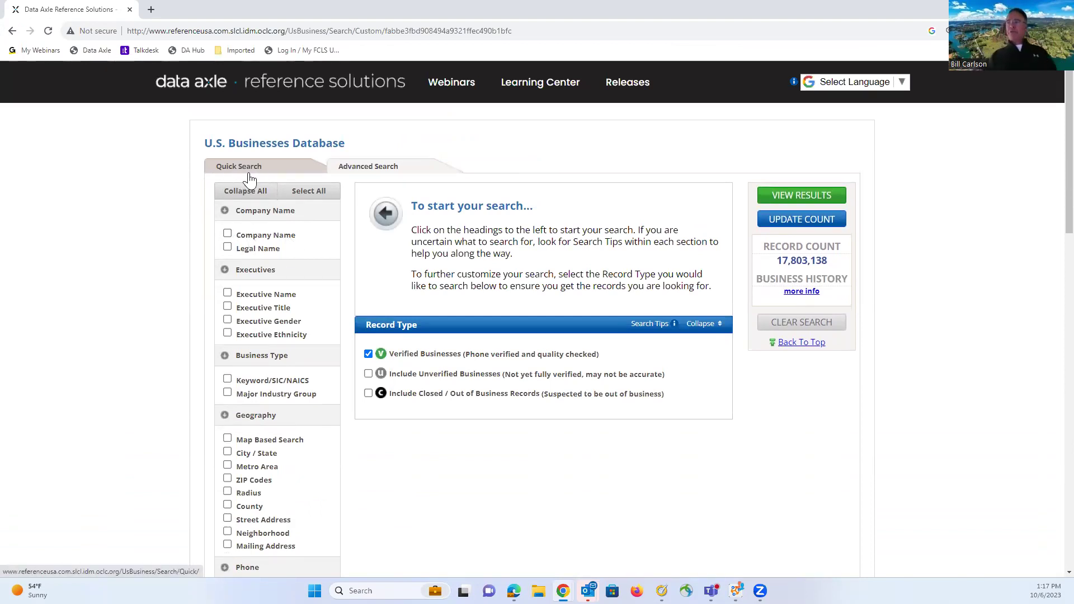
- Add IBM and Delta as company names in the Company Name filter, and remove that filter again
click(228, 235)
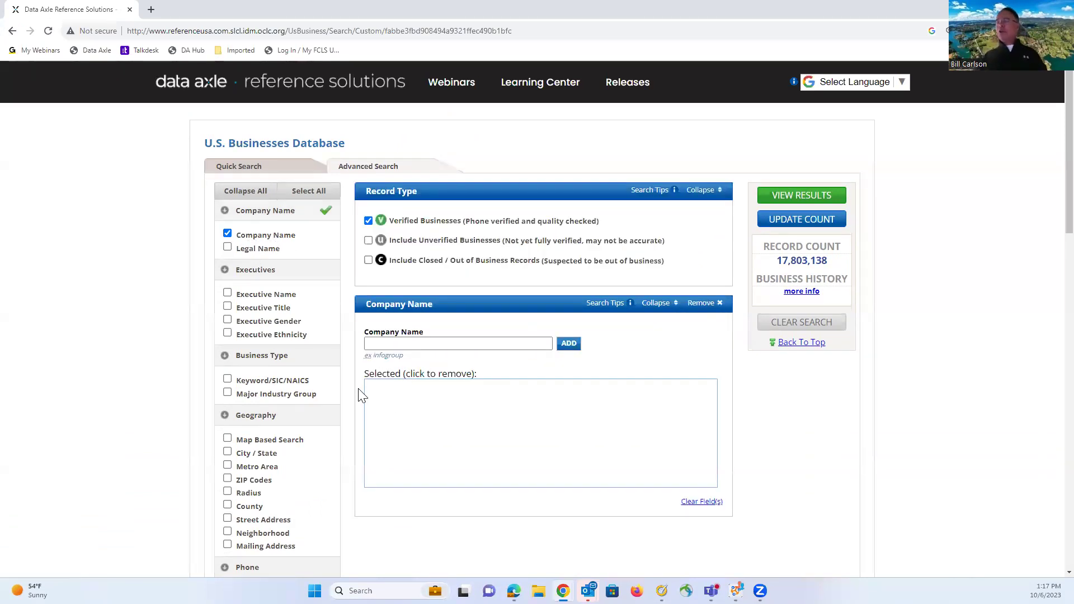
click(376, 232)
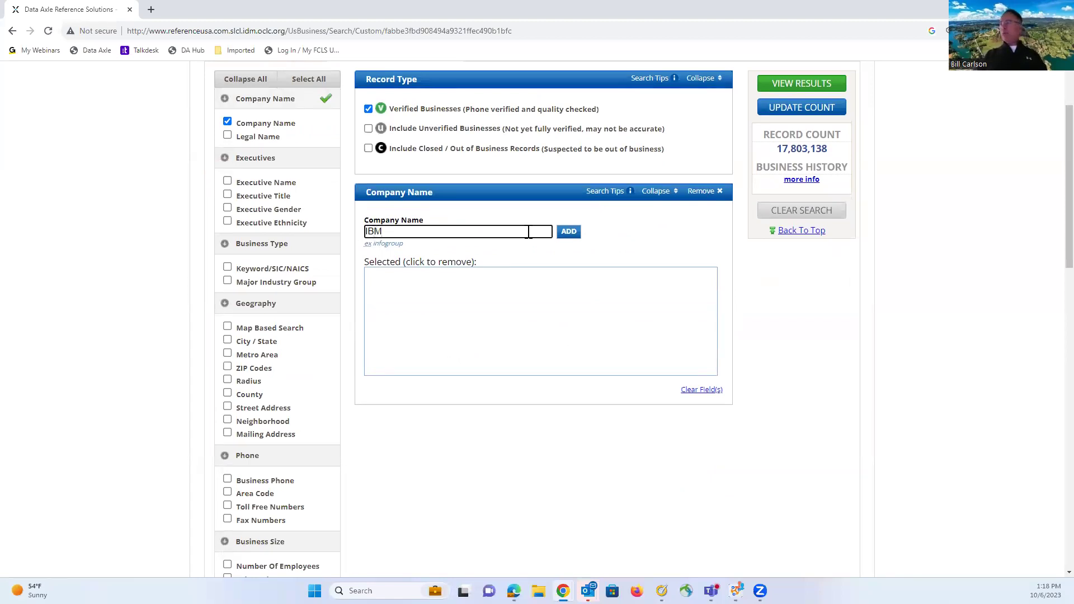
click(569, 233)
click(388, 233)
text(Delta)
click(571, 234)
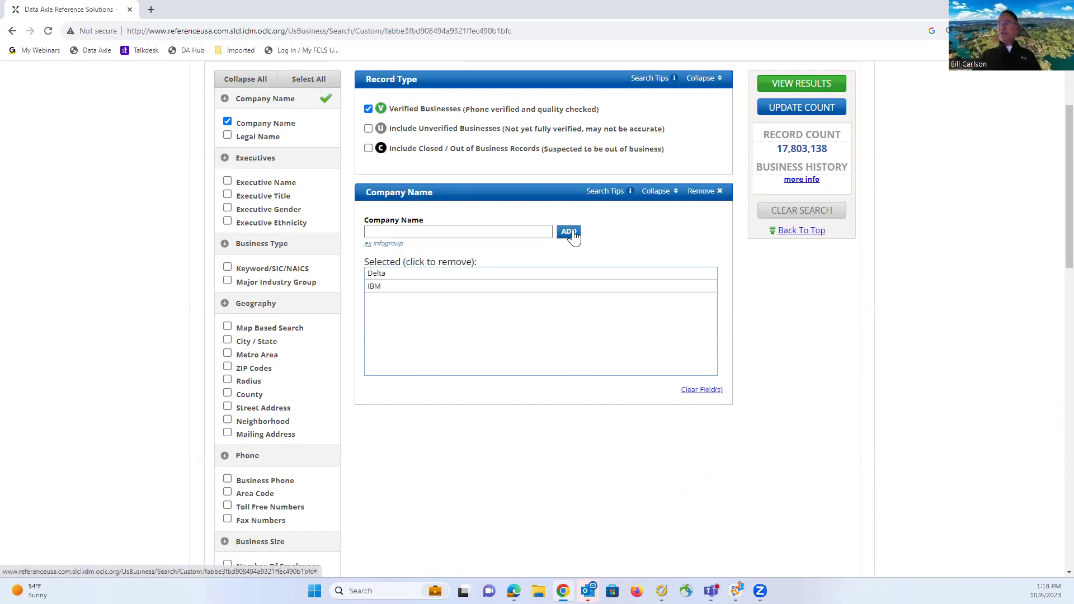
click(551, 231)
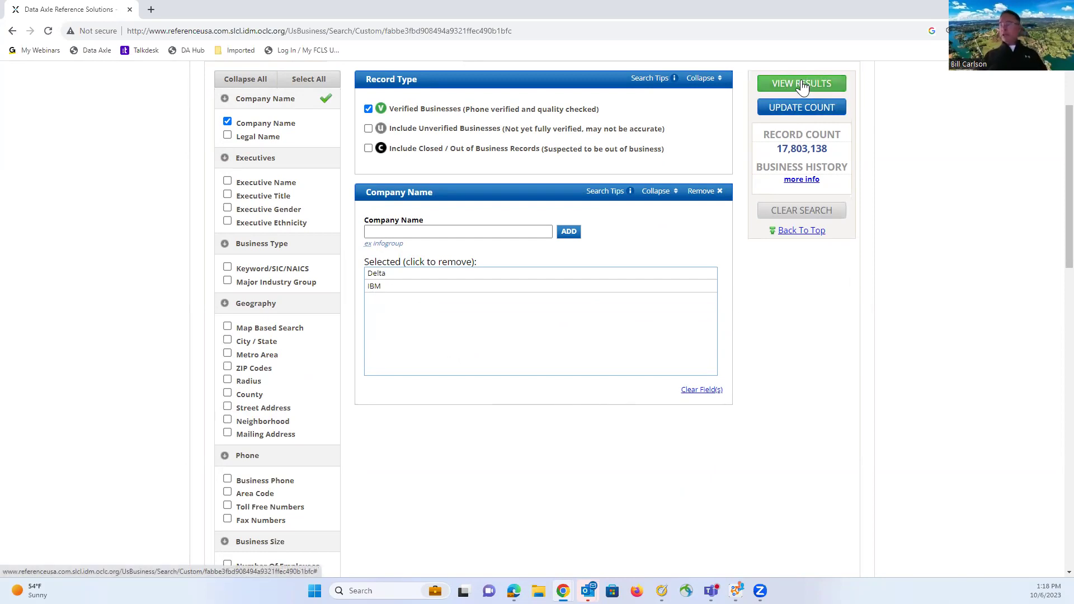
click(703, 192)
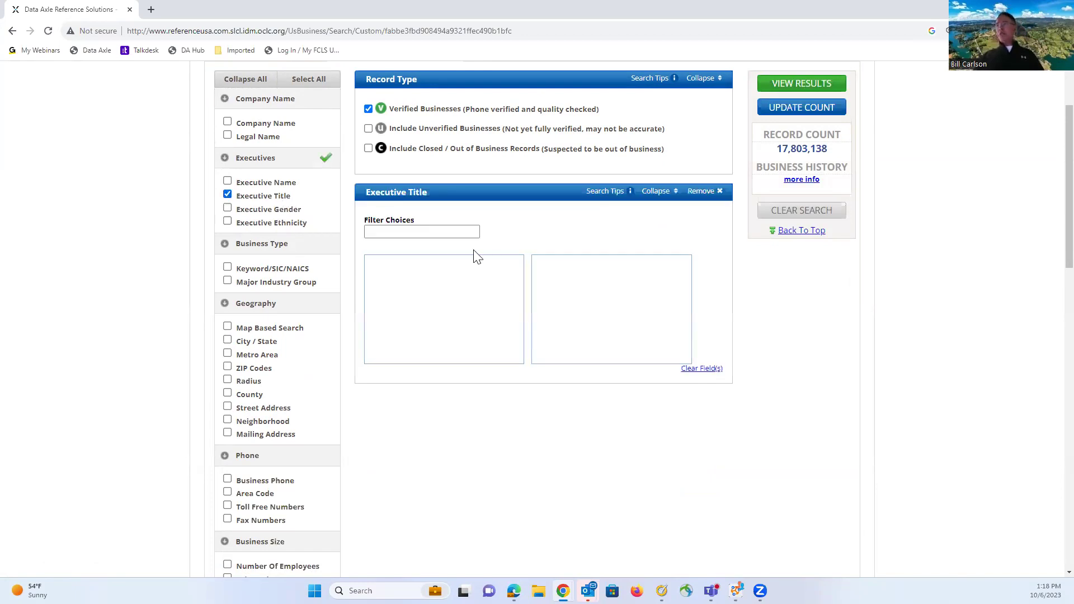
- Look up and select Owner in the Executive Title filter, and remove that filter again
click(383, 233)
text(Own)
click(402, 263)
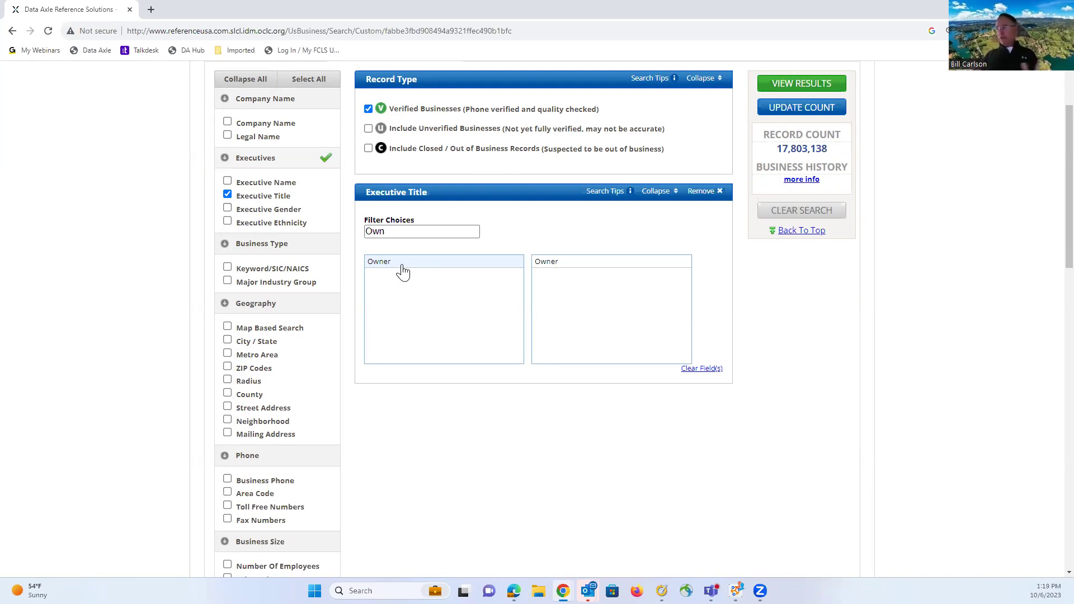
click(704, 192)
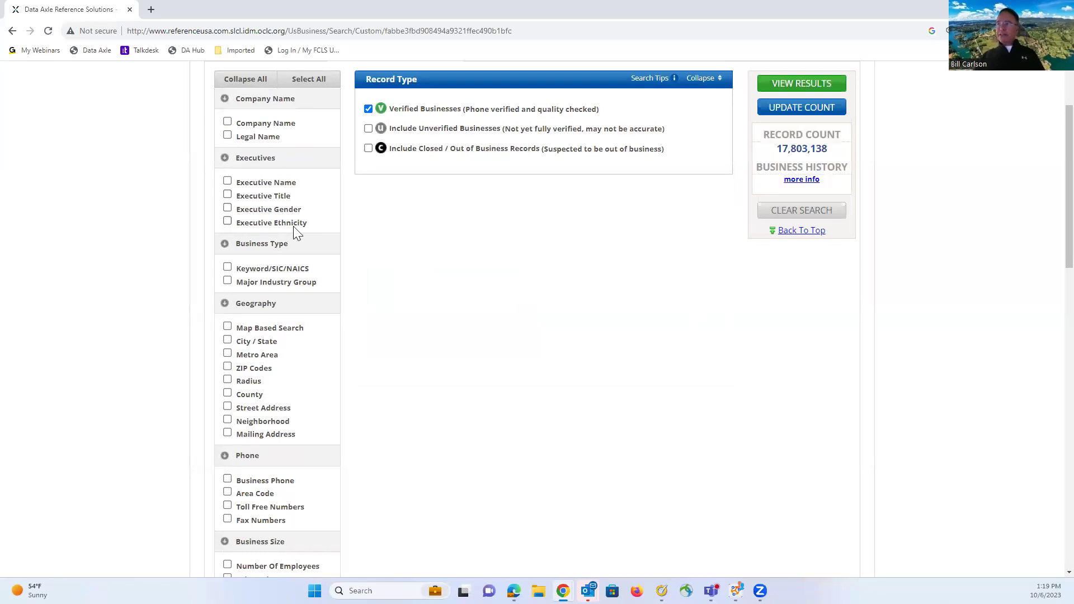
- Review the ownership and other filter categories, and view the Keyword/SIC/NAICS filter's options before removing it
scroll(373, 255, down, 2)
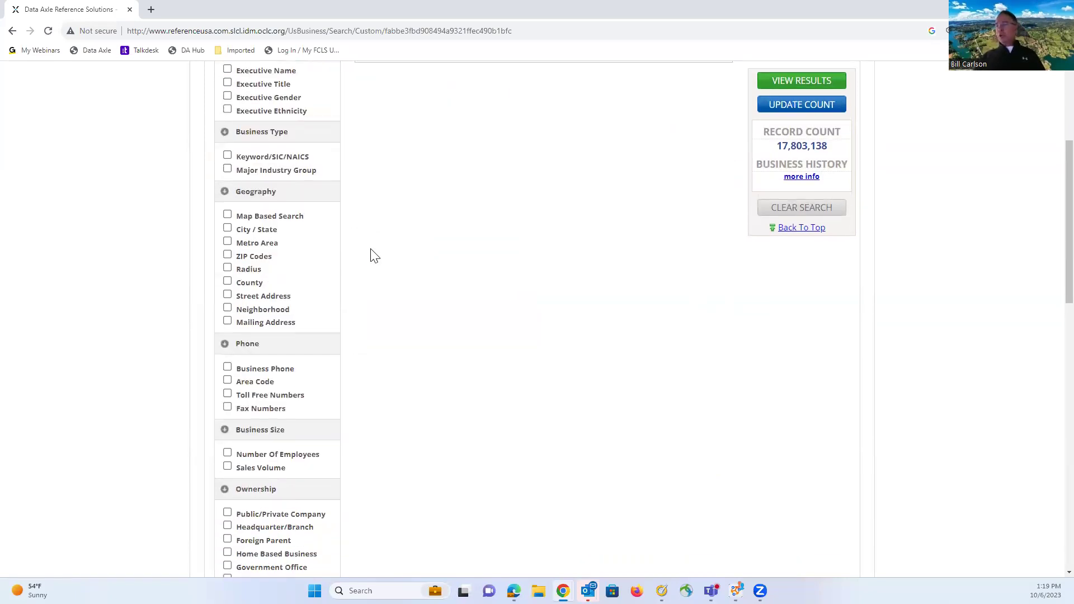
scroll(374, 255, down, 3)
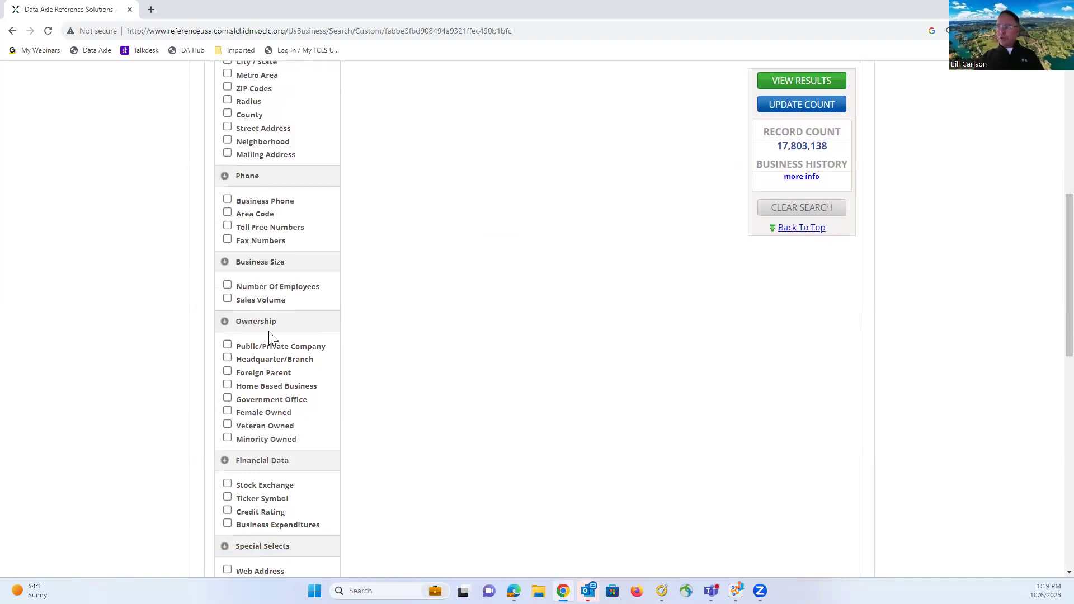
scroll(335, 335, down, 2)
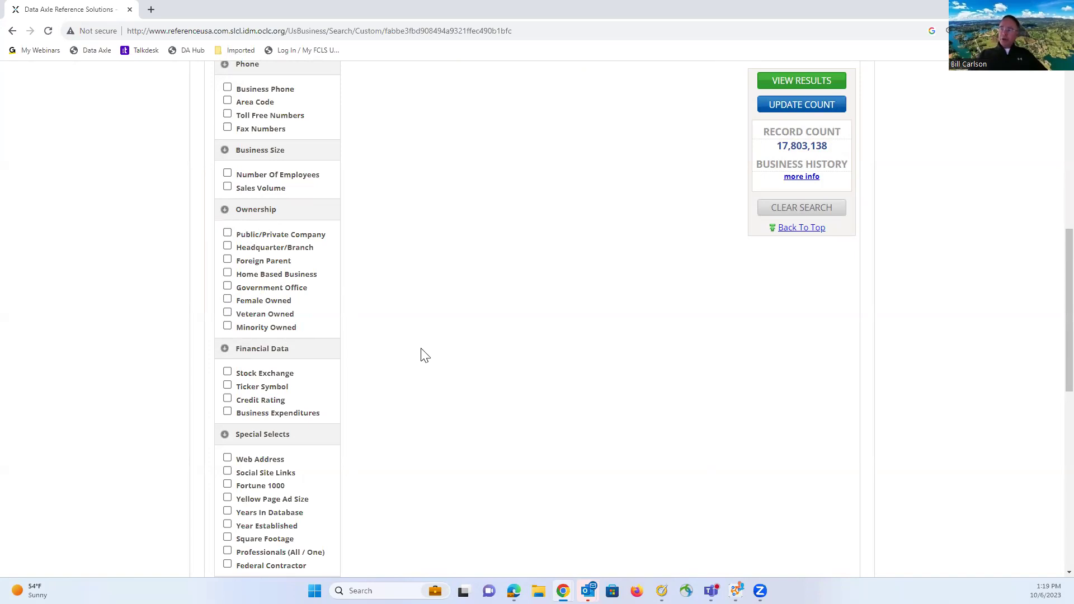
scroll(358, 342, up, 4)
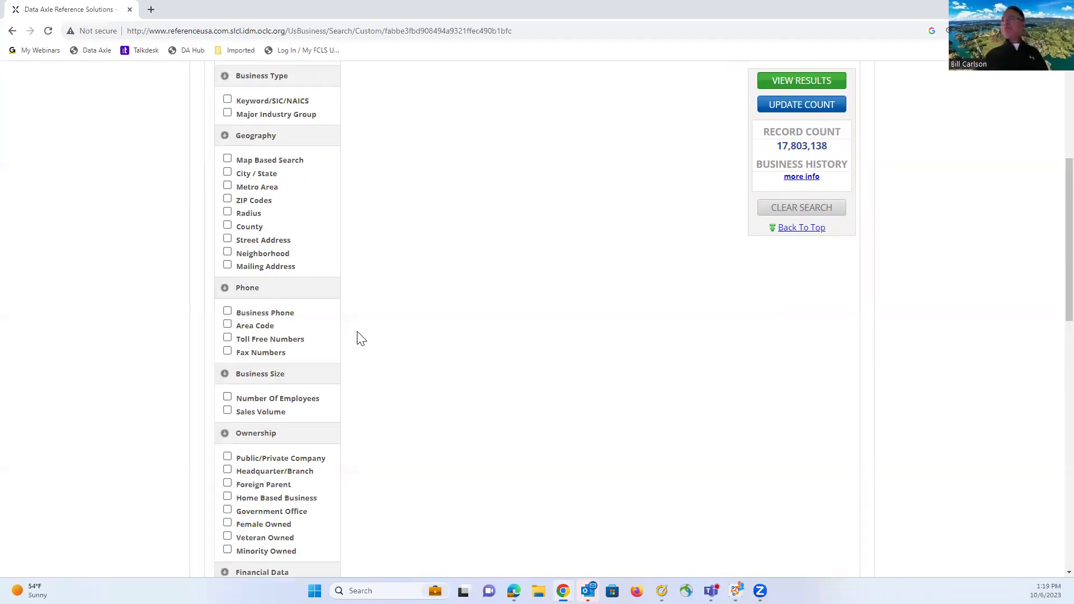
scroll(358, 338, up, 4)
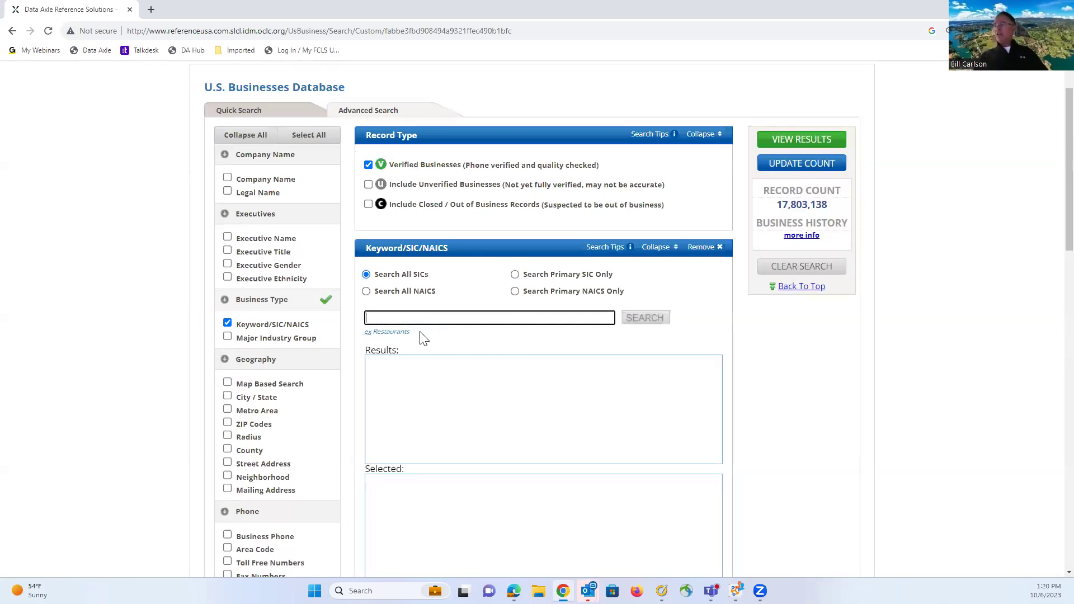
click(707, 249)
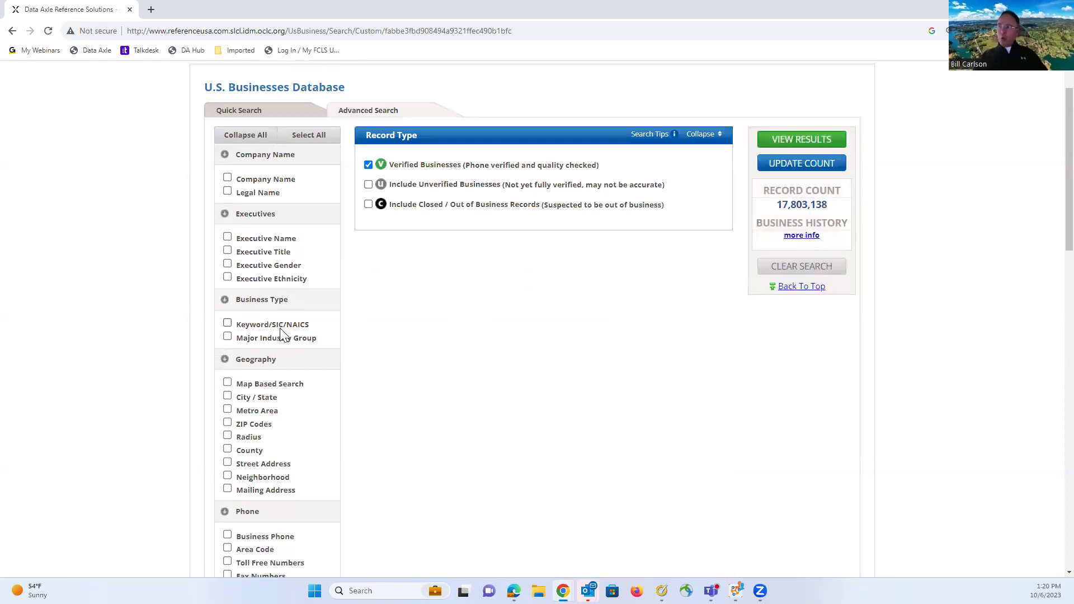
- Add the Major Industry Group filter and expand Construction (15-17) through building construction to the 1521 single family houses codes
click(227, 336)
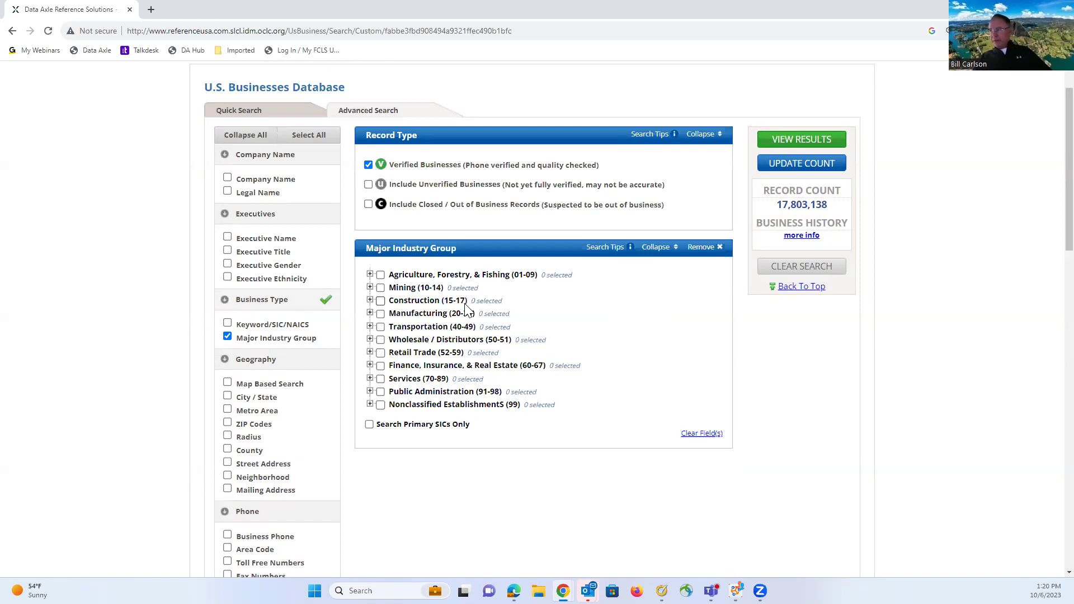
click(369, 301)
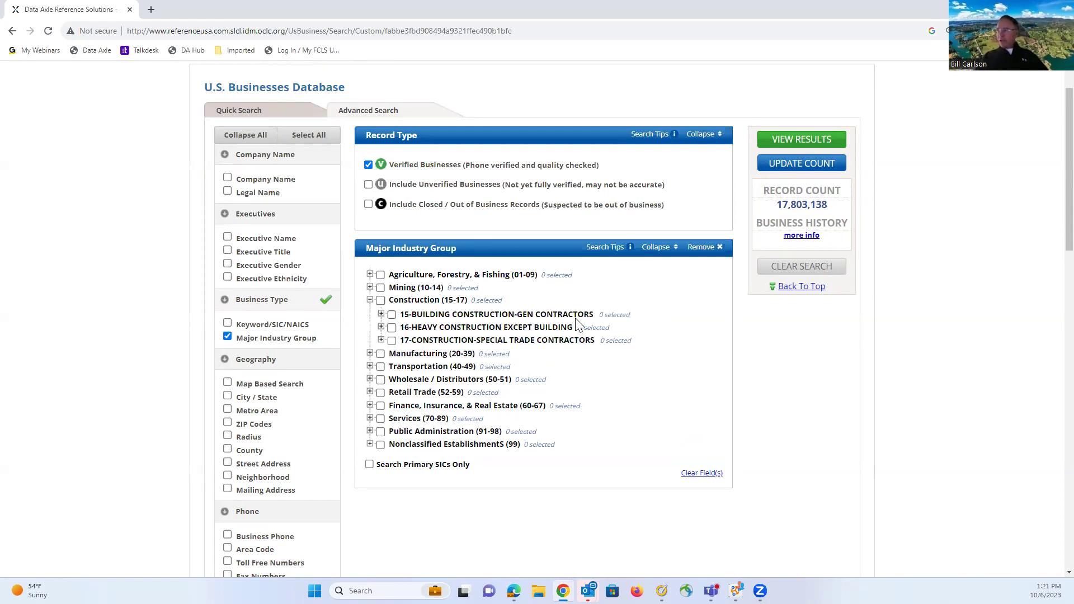
click(381, 314)
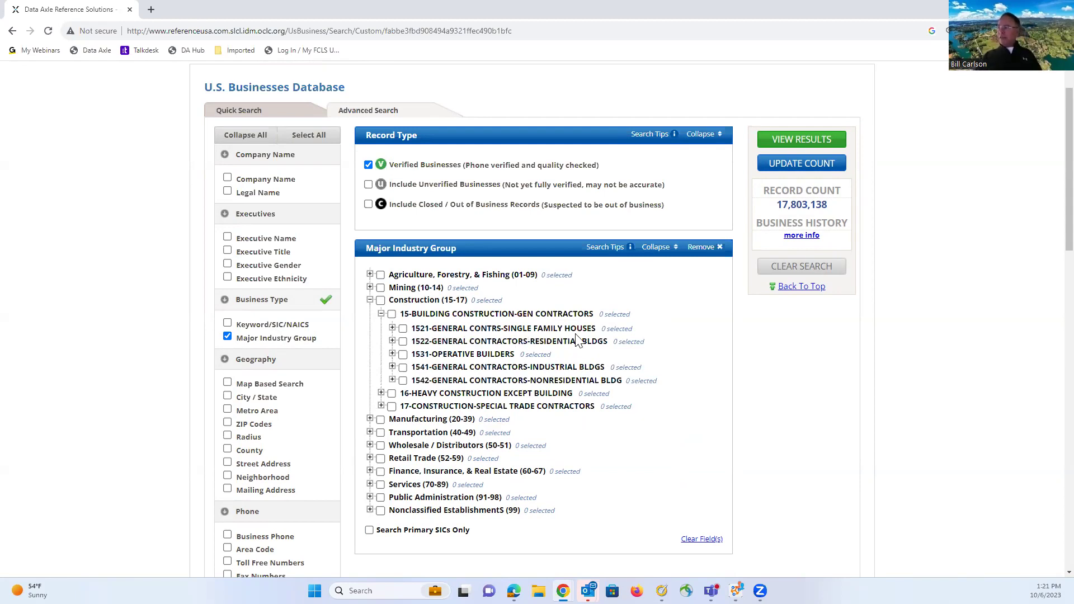
click(392, 329)
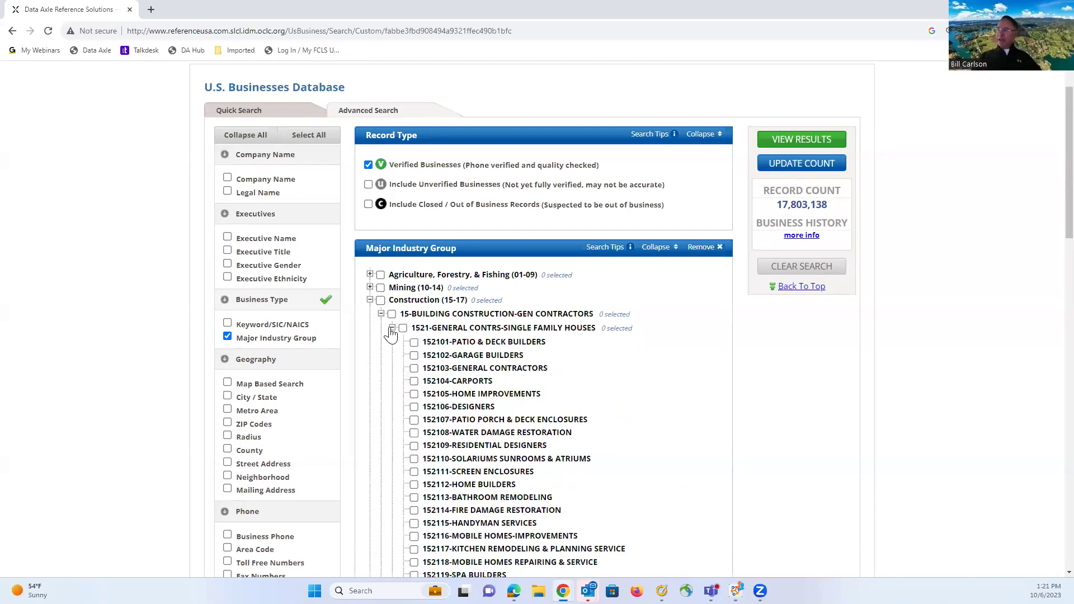
scroll(731, 424, down, 3)
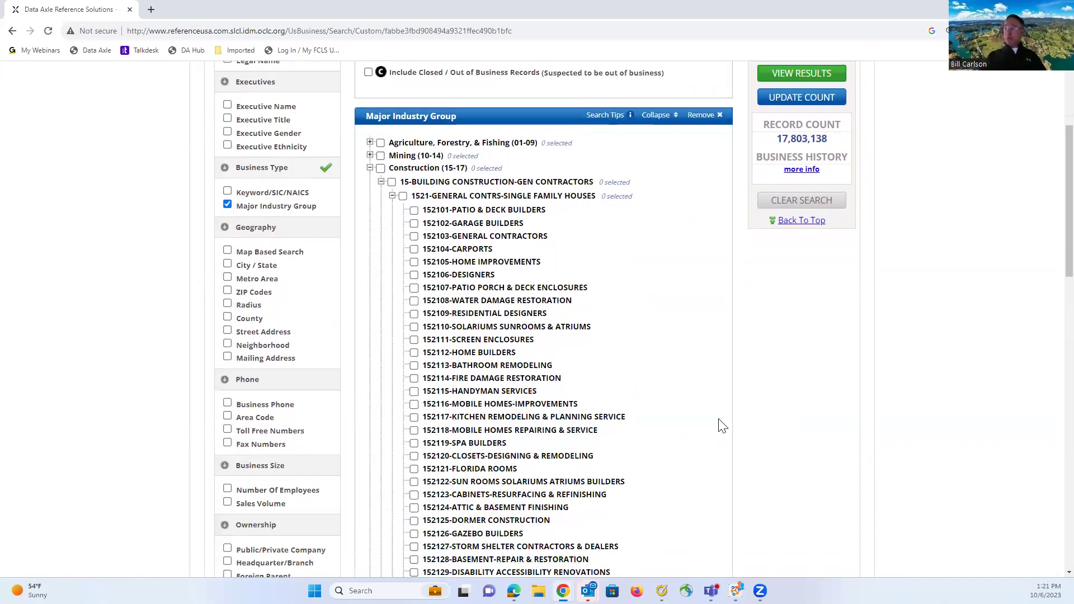
scroll(723, 426, down, 1)
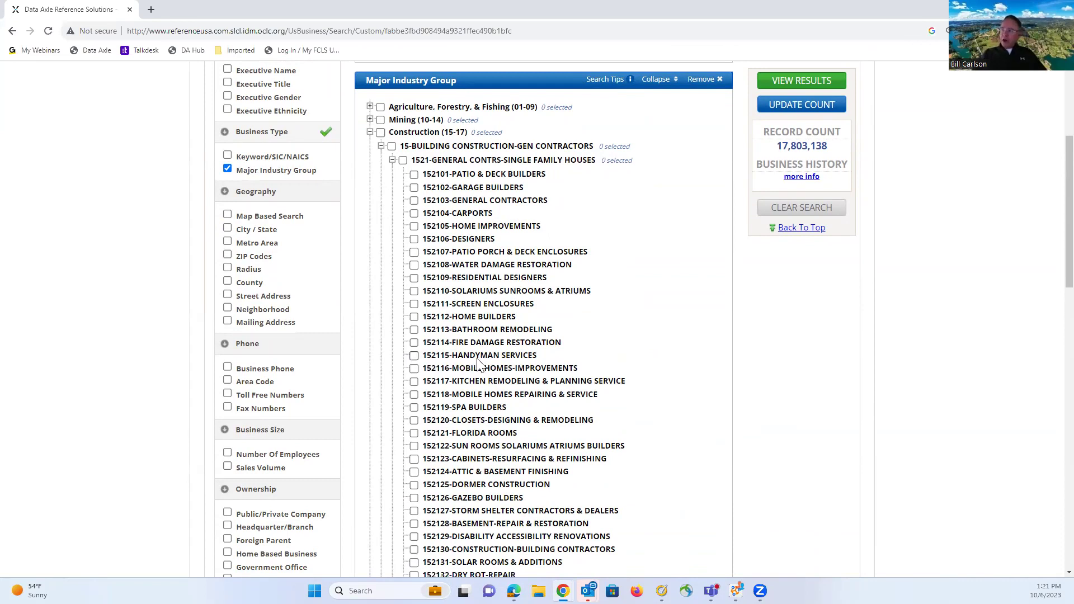
- Select 152115-Handyman Services in the Major Industry Group filter, and remove that filter again
click(414, 357)
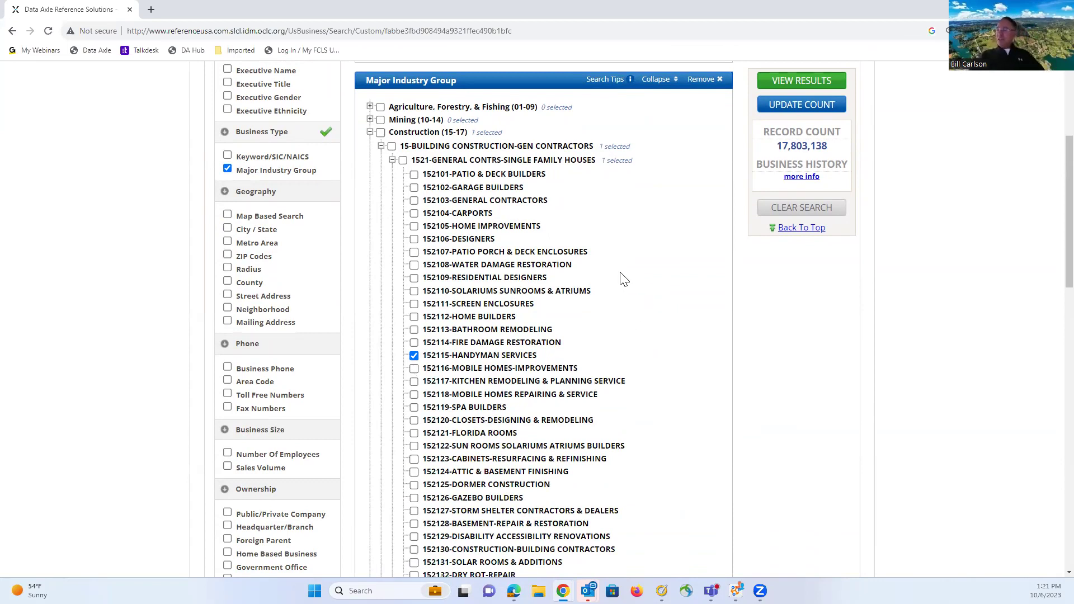
click(699, 84)
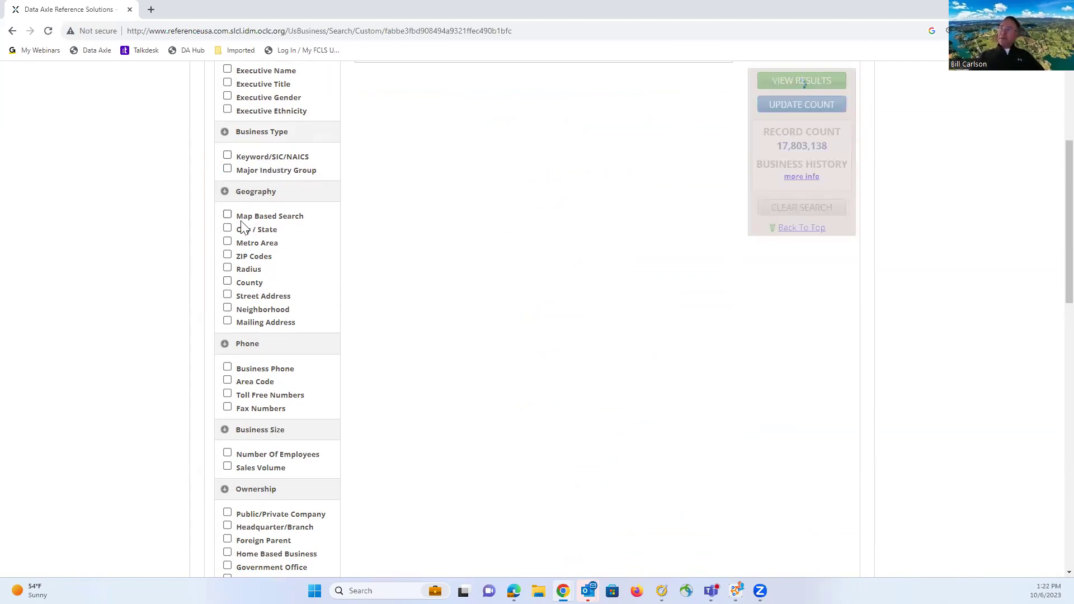
- Add the Headquarter/Branch ownership filter to view its options, and remove that filter again
scroll(410, 248, down, 1)
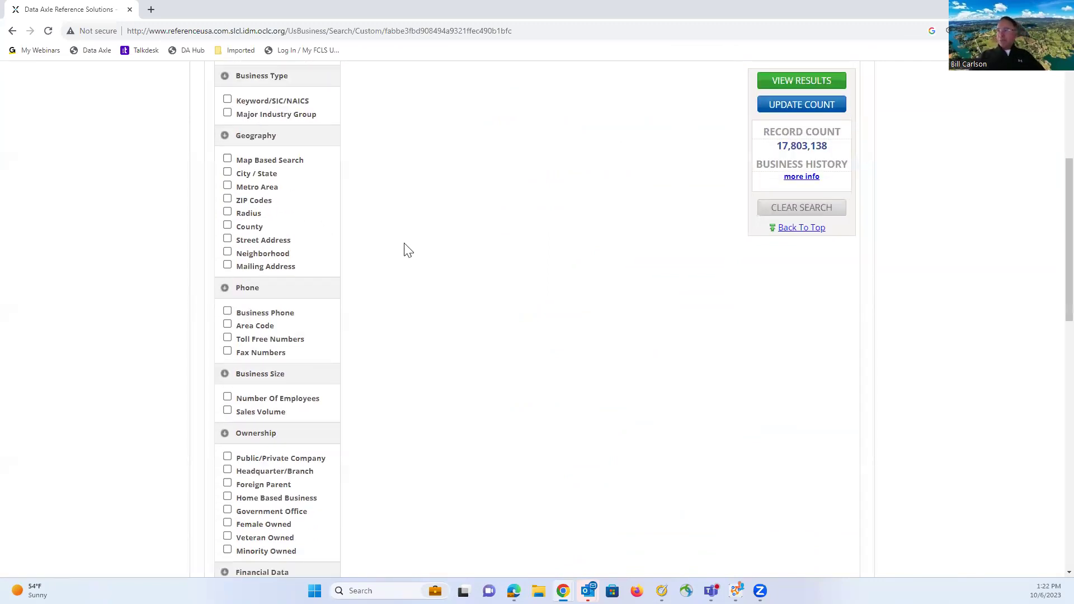
scroll(407, 249, down, 1)
scroll(399, 248, down, 1)
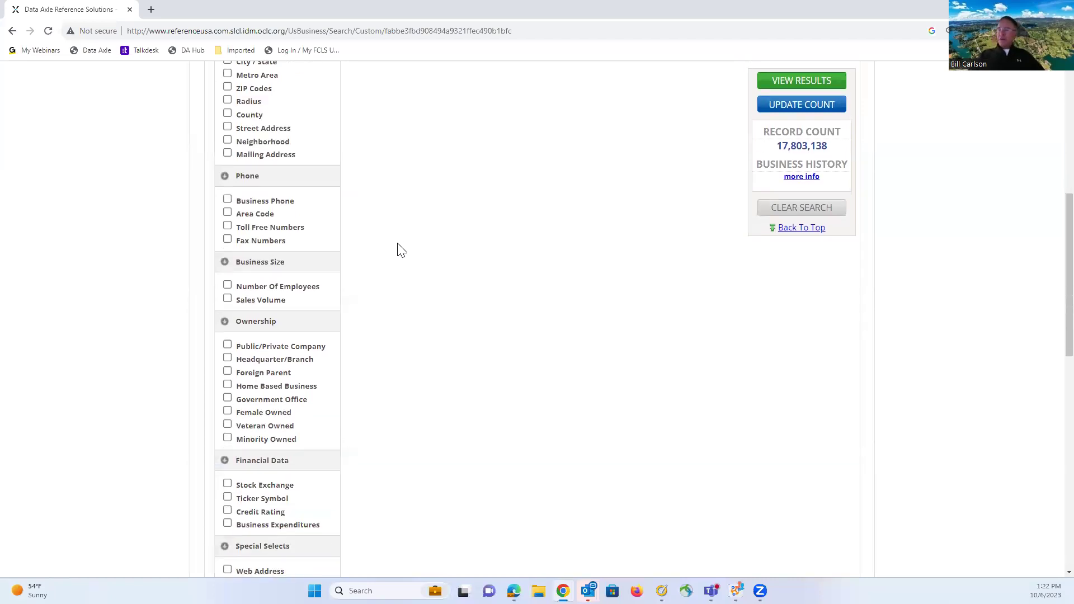
scroll(391, 246, down, 1)
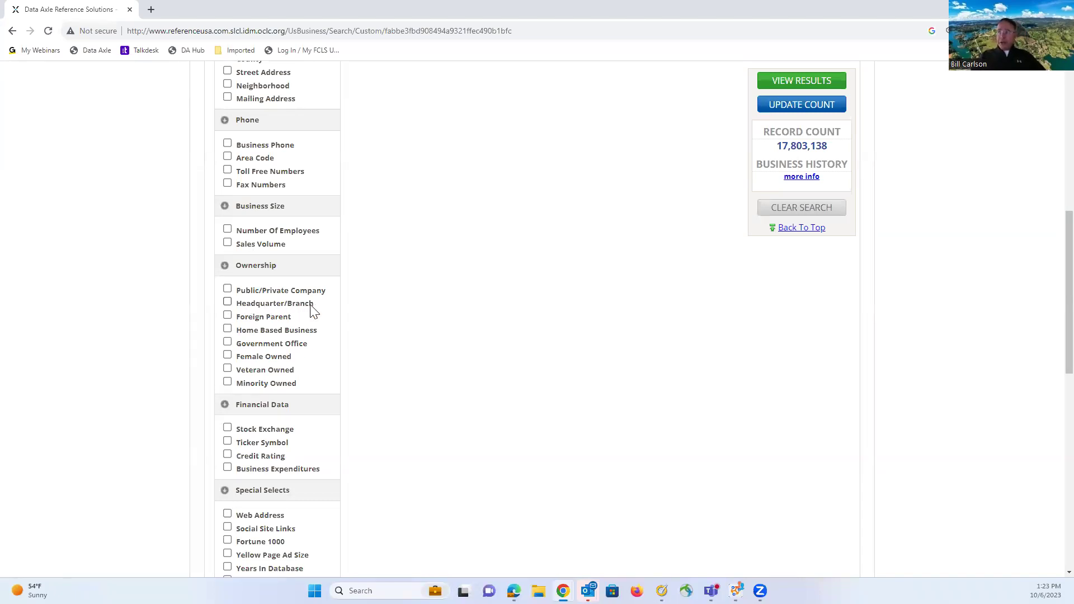
click(227, 302)
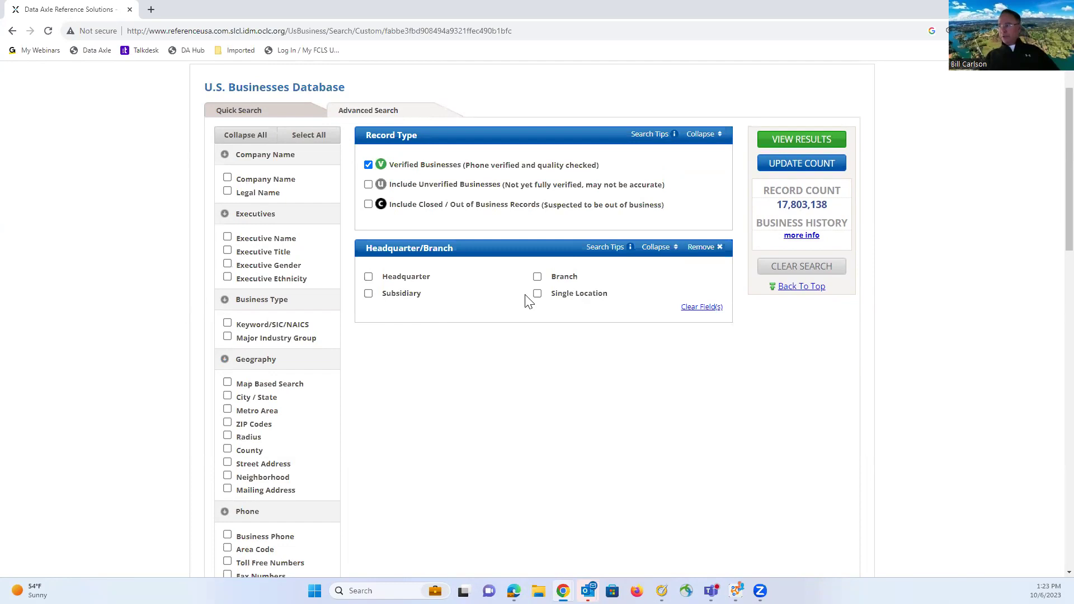
click(700, 248)
- Add the Home Based Business ownership filter to view its options, and remove that filter again
scroll(378, 279, down, 6)
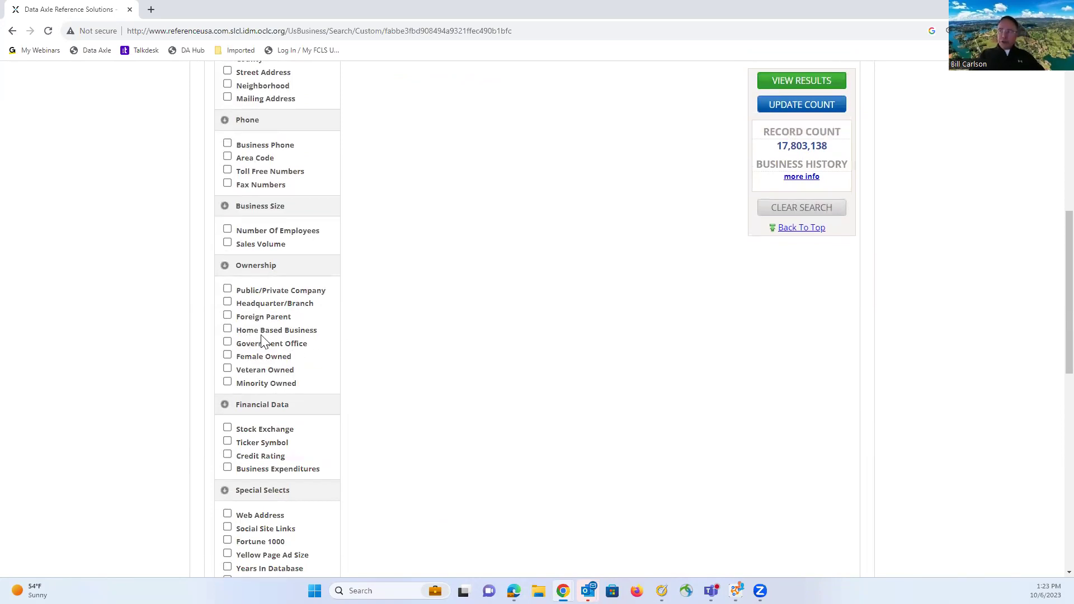
click(227, 329)
scroll(378, 308, up, 2)
scroll(380, 302, up, 4)
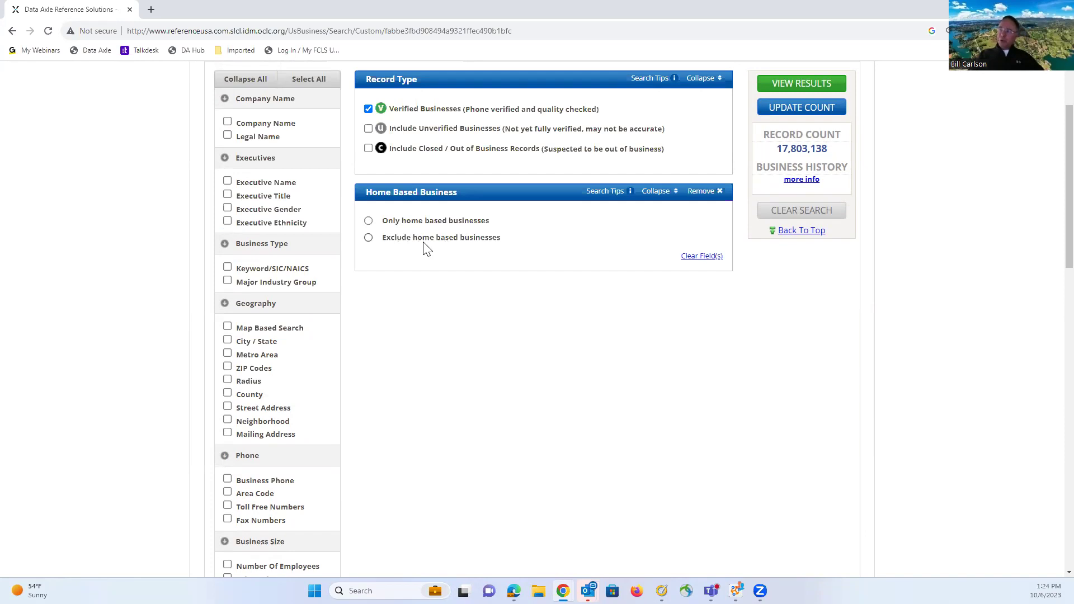
click(696, 191)
- Select the $5,000 to $10,000 Insurance range in the Business Expenditures filter, and remove that filter again
scroll(394, 374, down, 3)
scroll(395, 375, down, 2)
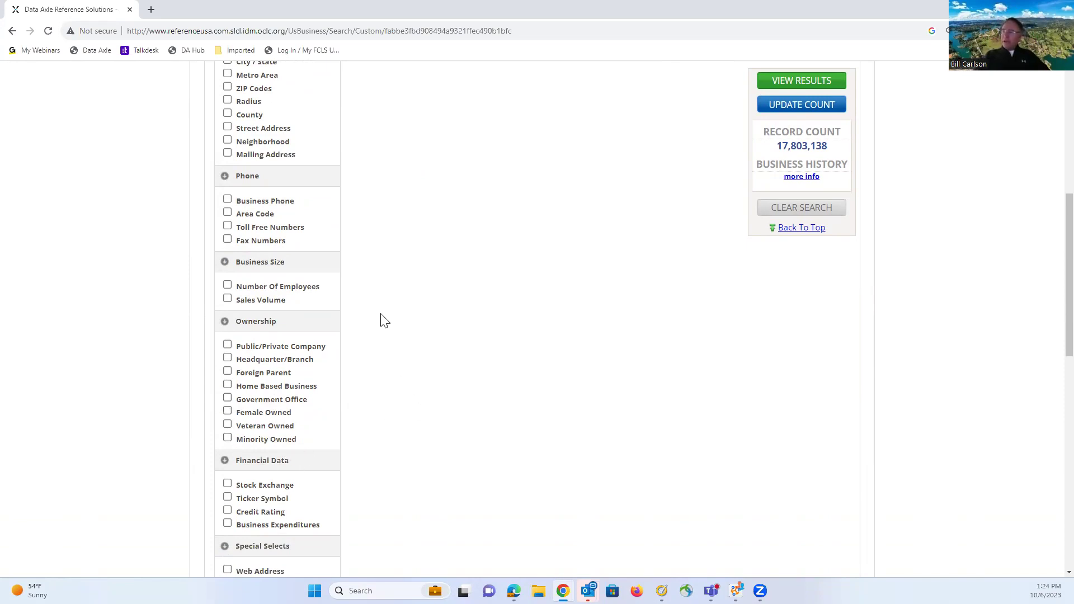
scroll(378, 343, down, 2)
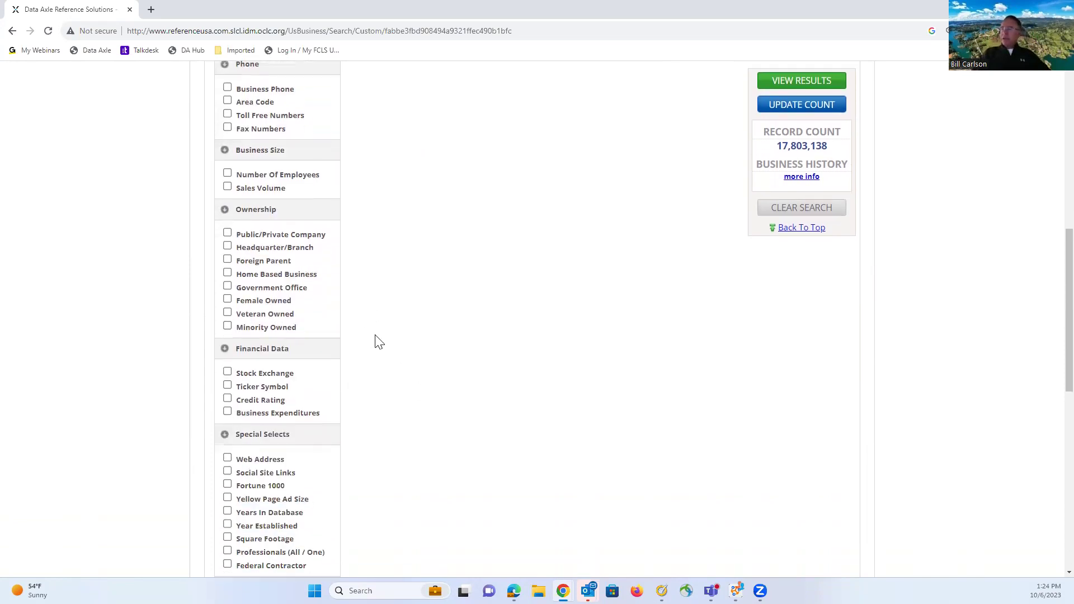
scroll(378, 343, down, 1)
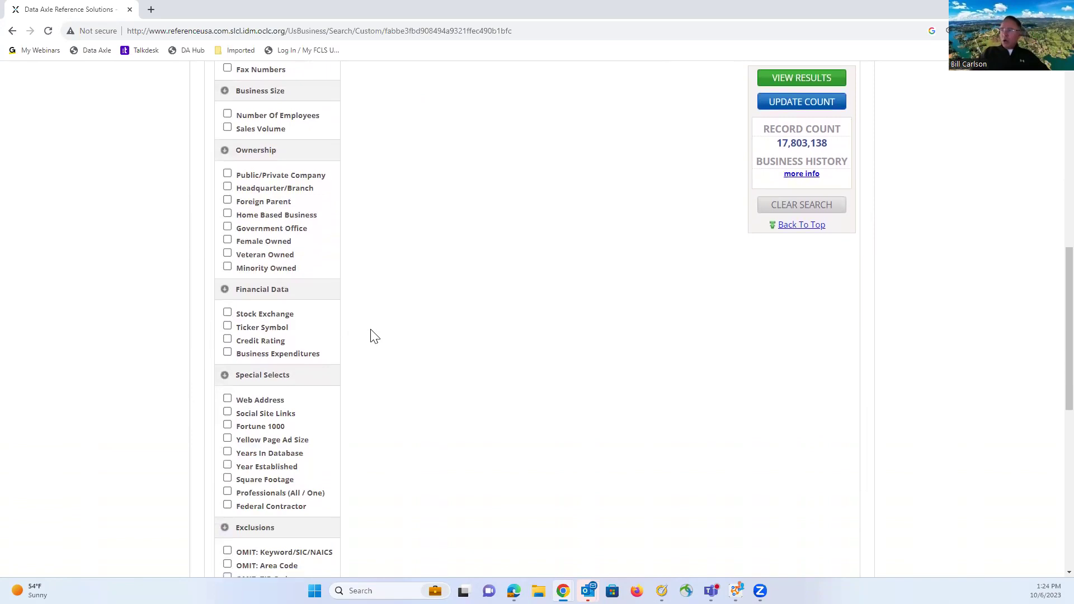
scroll(374, 336, down, 1)
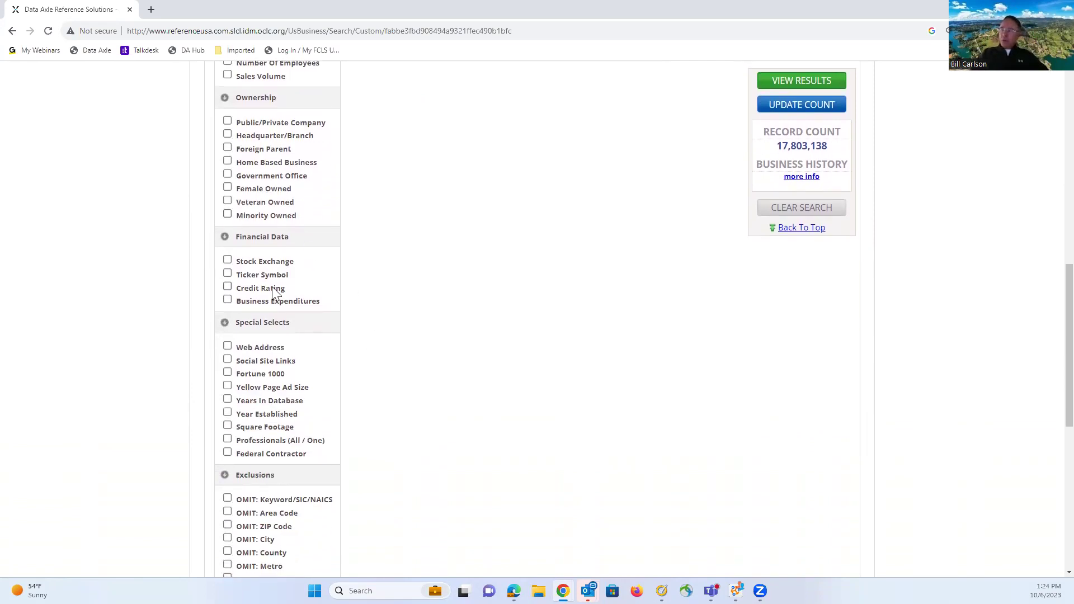
click(227, 301)
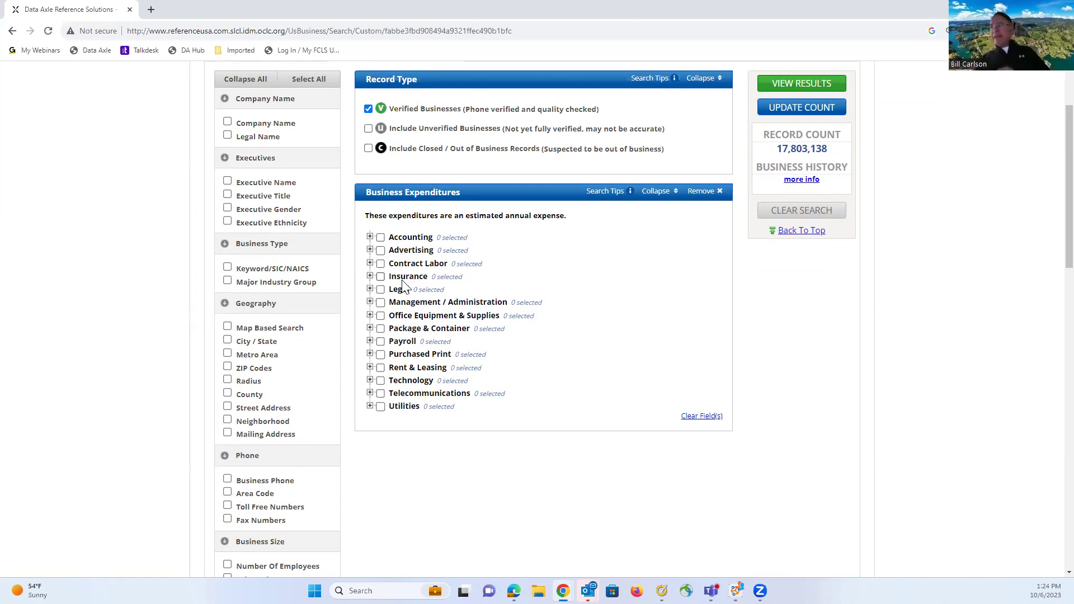
click(370, 277)
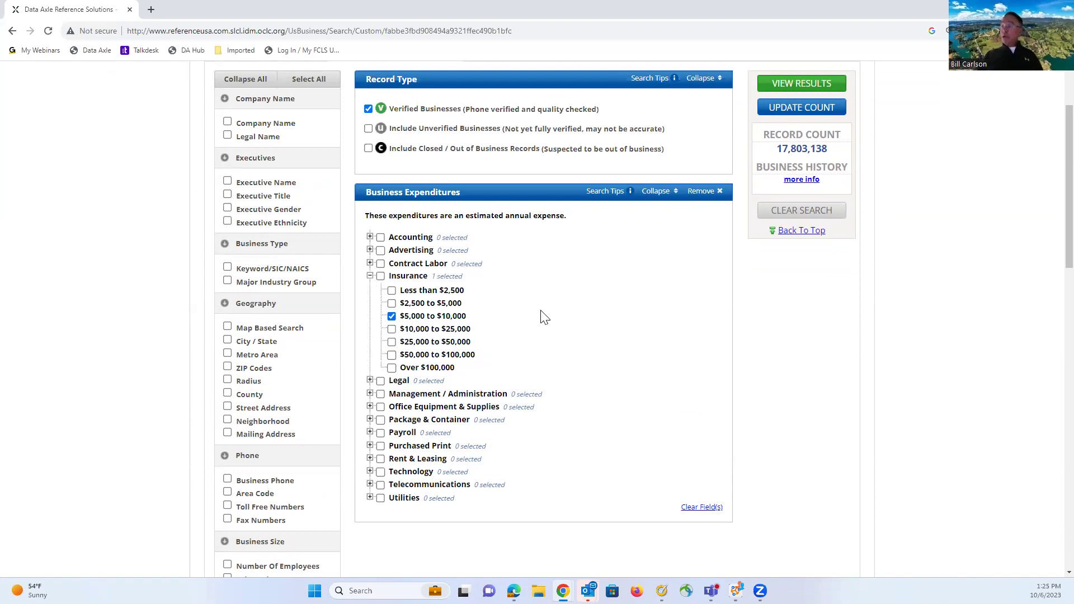
click(710, 194)
- Select 3 years through 15+ years in the Years In Database filter, and remove that filter again
scroll(384, 346, down, 4)
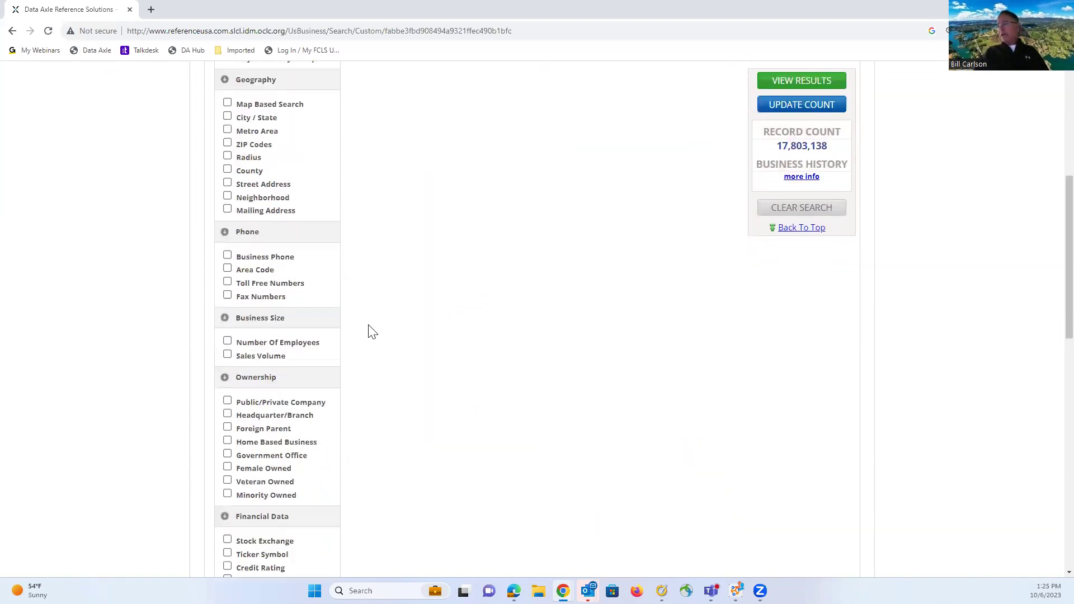
scroll(369, 330, down, 6)
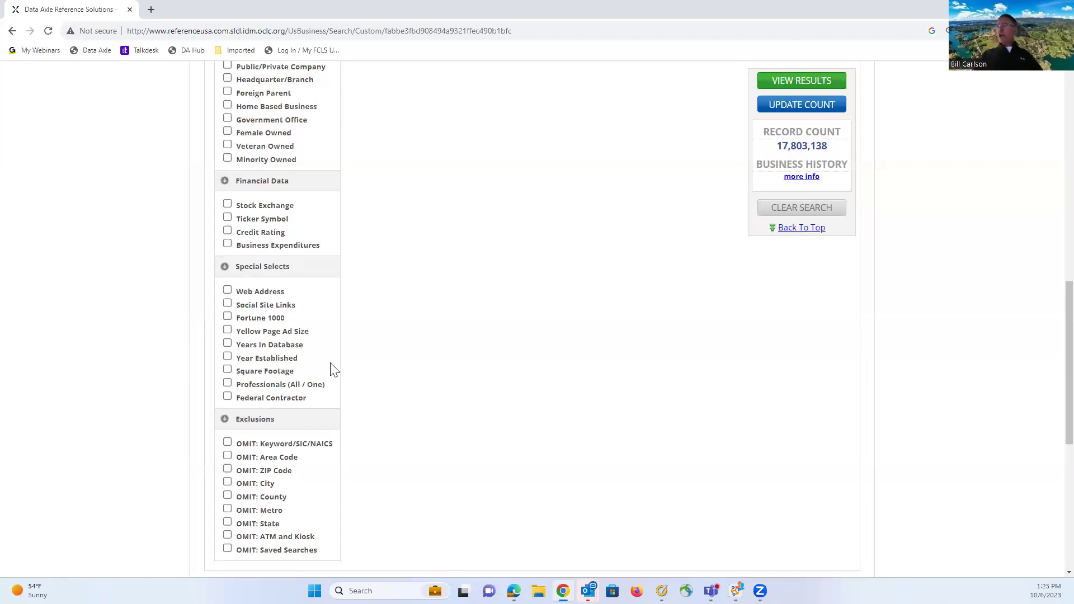
scroll(334, 369, up, 12)
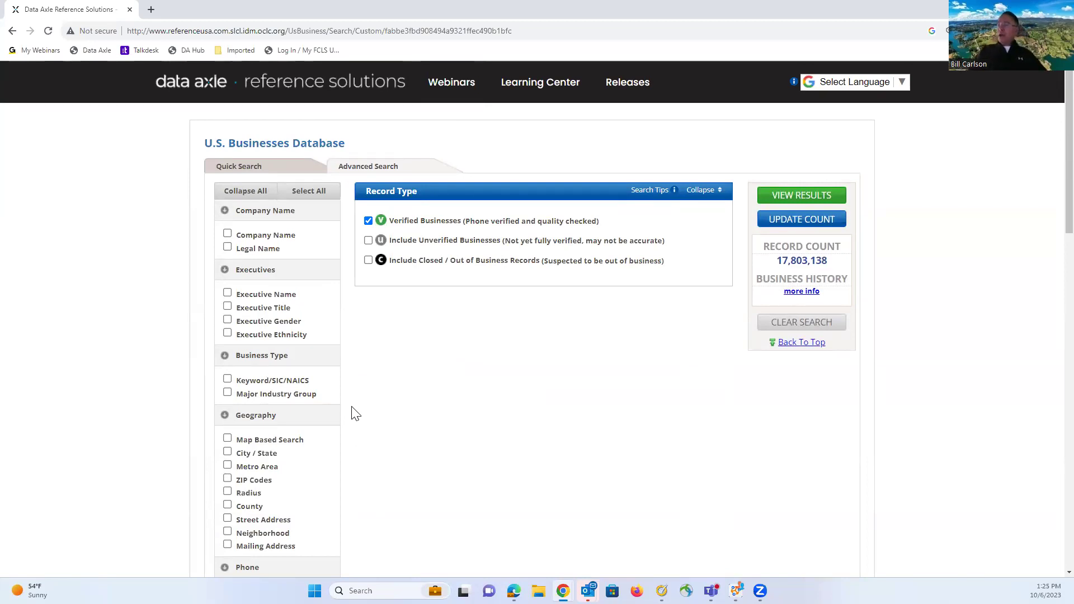
scroll(353, 414, down, 10)
scroll(353, 414, down, 2)
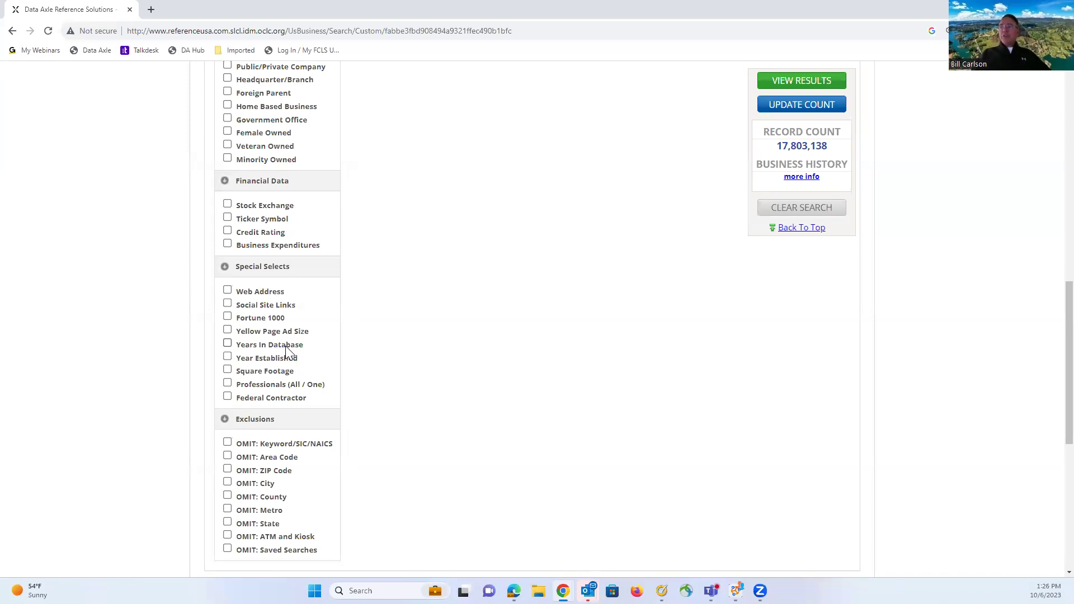
click(227, 343)
scroll(470, 372, up, 5)
scroll(479, 365, up, 4)
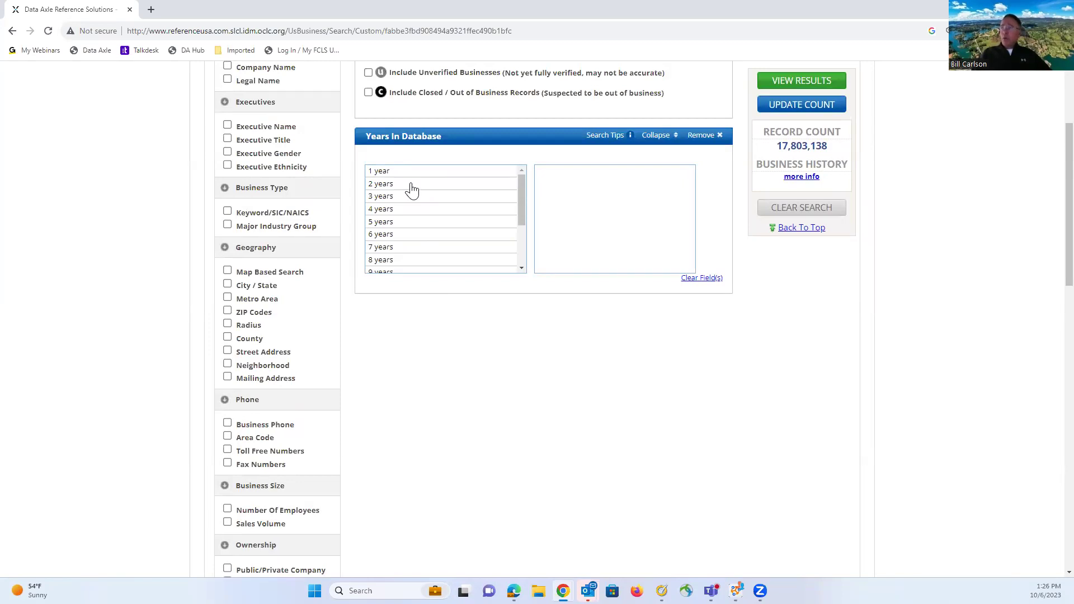
drag(420, 202, 434, 288)
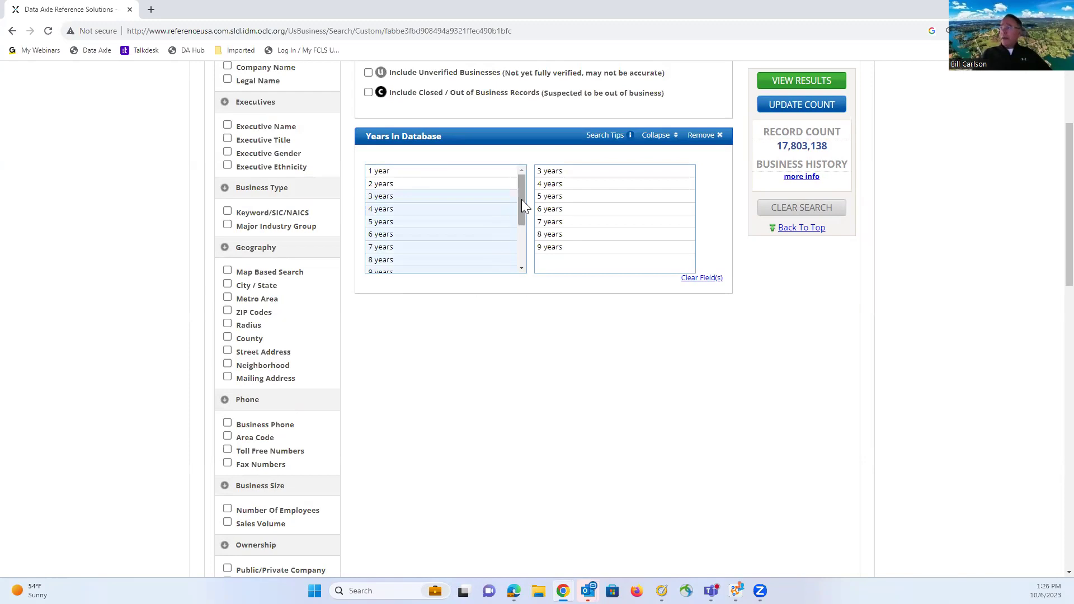
drag(522, 199, 519, 254)
drag(472, 204, 472, 295)
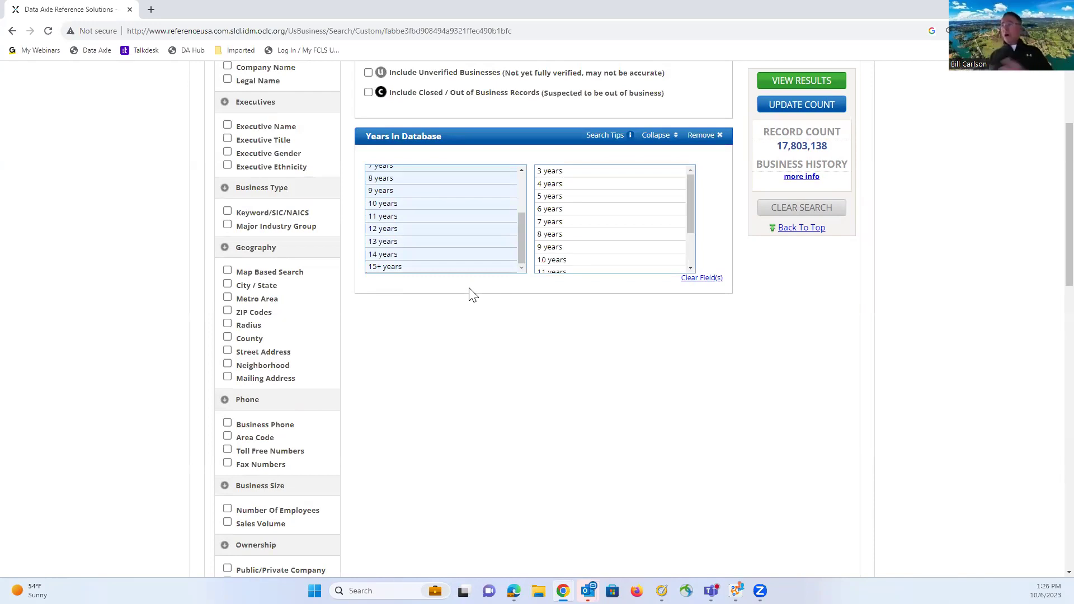
click(704, 145)
- Choose One Professional in the Professionals (All / One) filter, and remove that filter again
scroll(405, 297, down, 9)
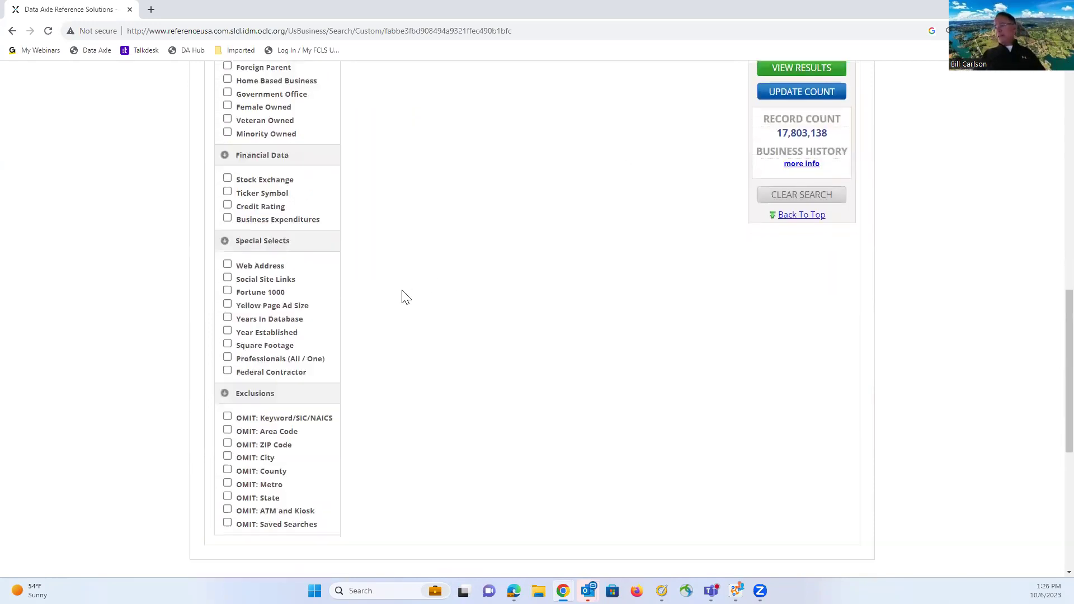
scroll(367, 283, down, 2)
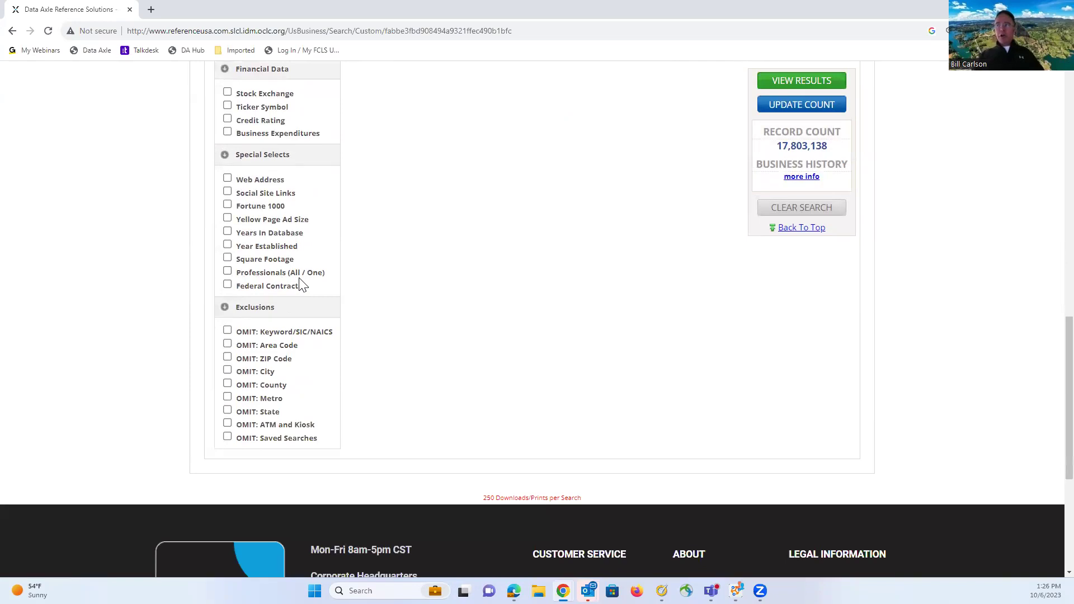
click(227, 272)
scroll(471, 286, up, 8)
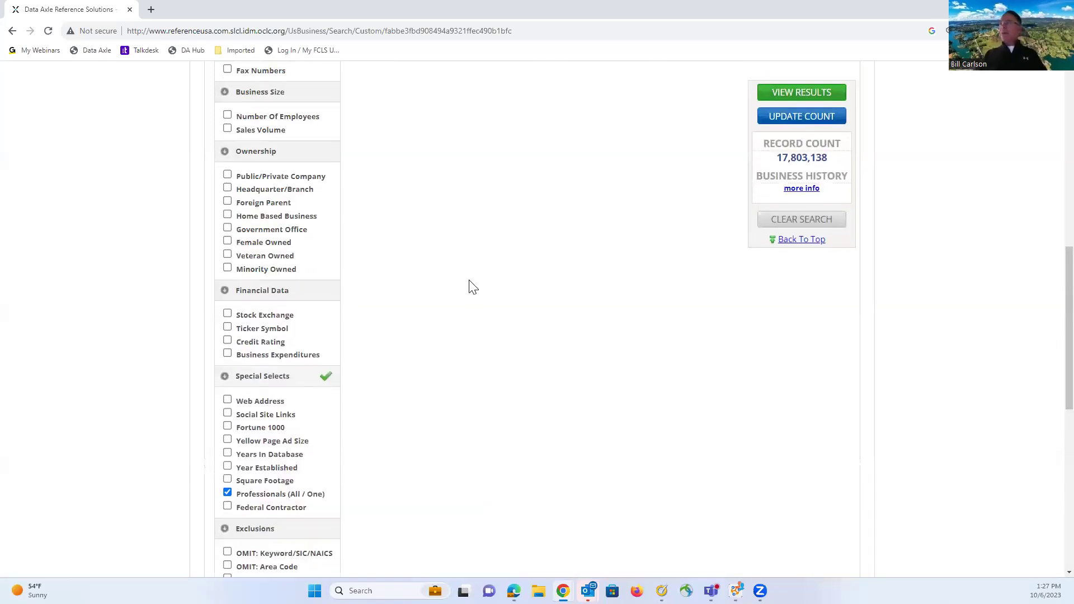
scroll(472, 287, up, 3)
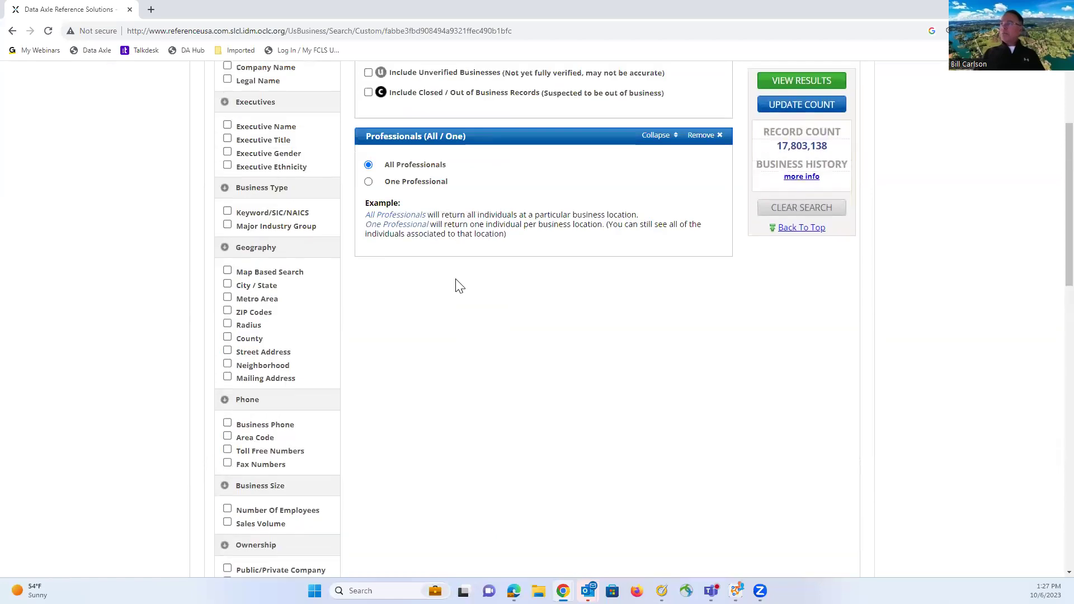
click(369, 182)
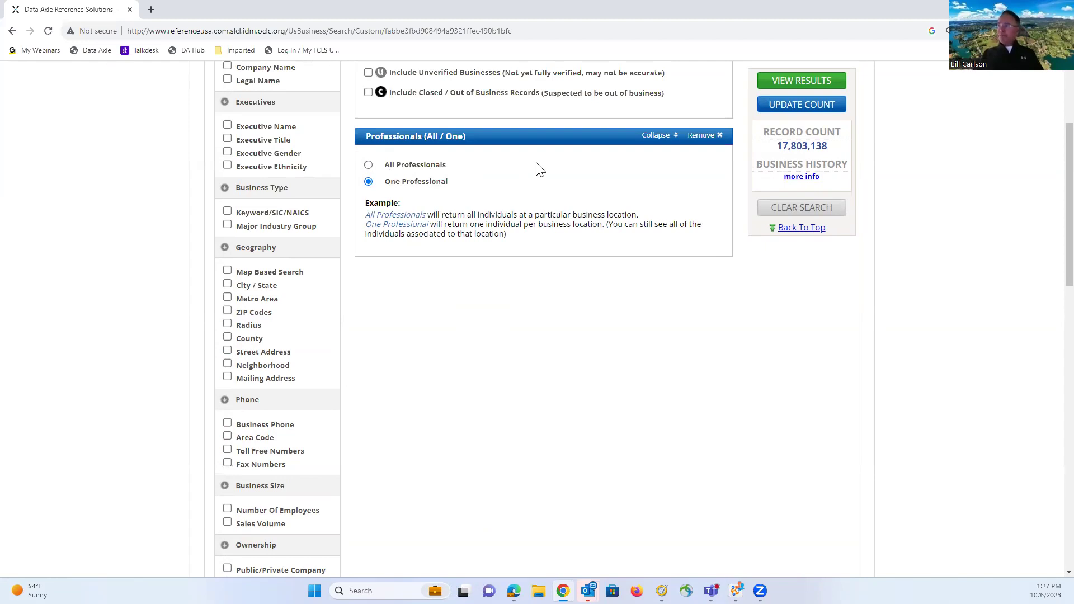
click(699, 136)
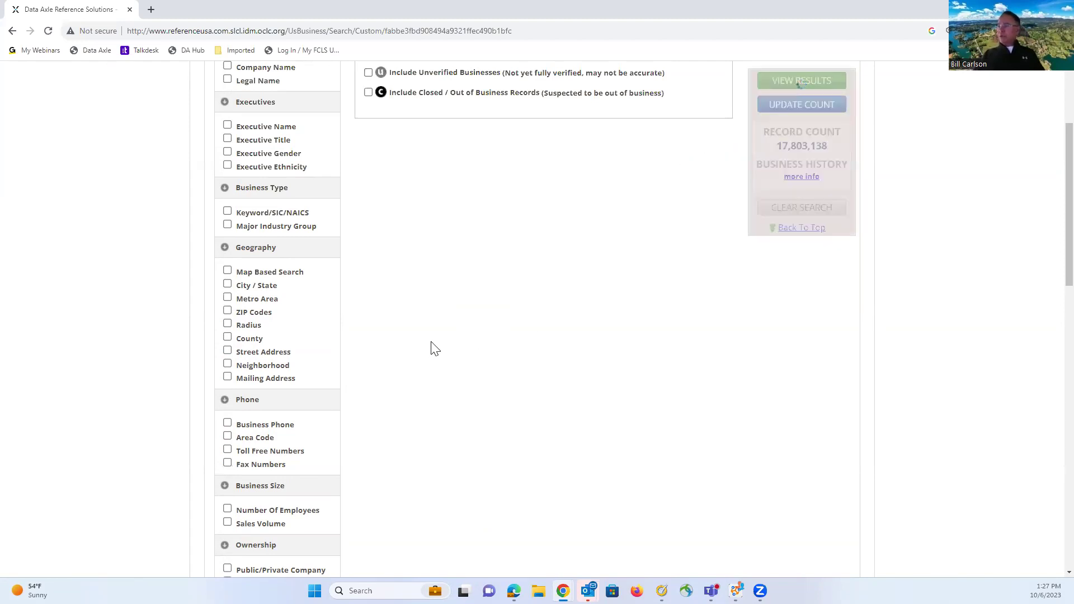
- Restrict the Mailing Address filter to records with a highly deliverable address, and remove that filter again
scroll(425, 324, down, 2)
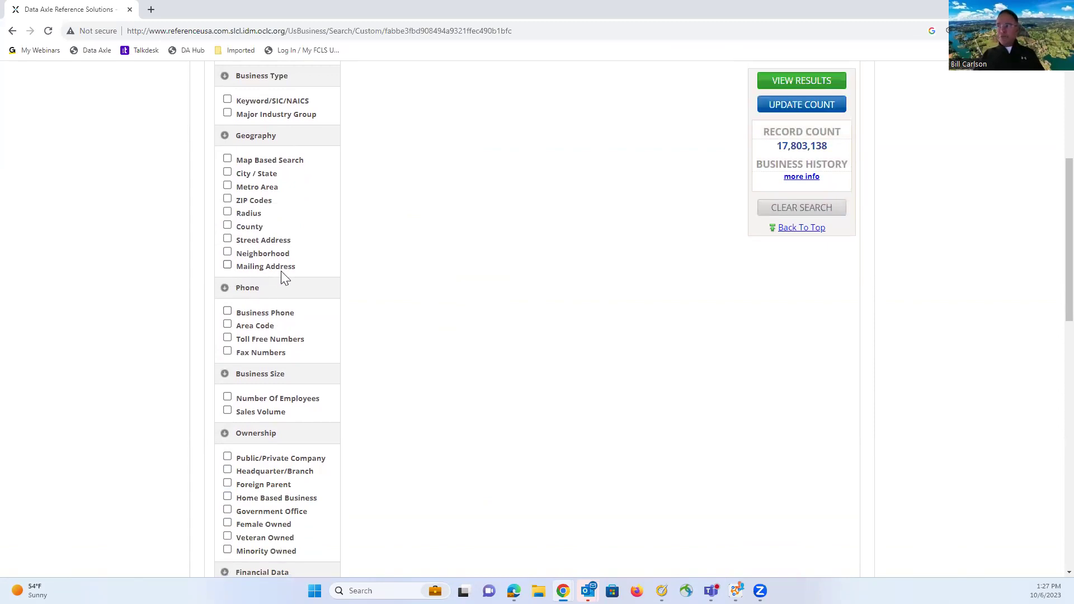
click(227, 266)
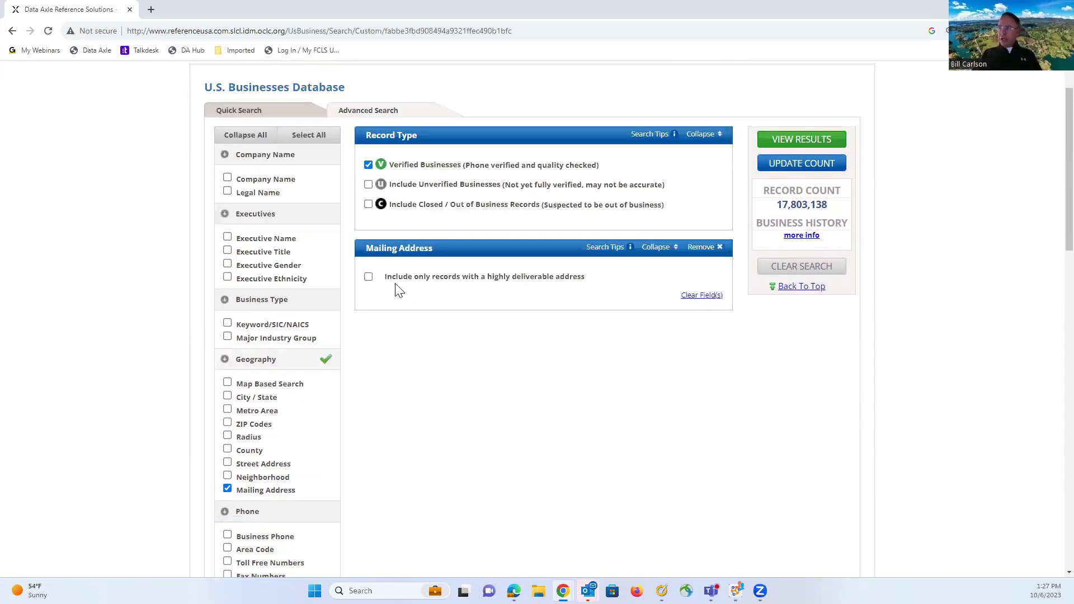
click(369, 277)
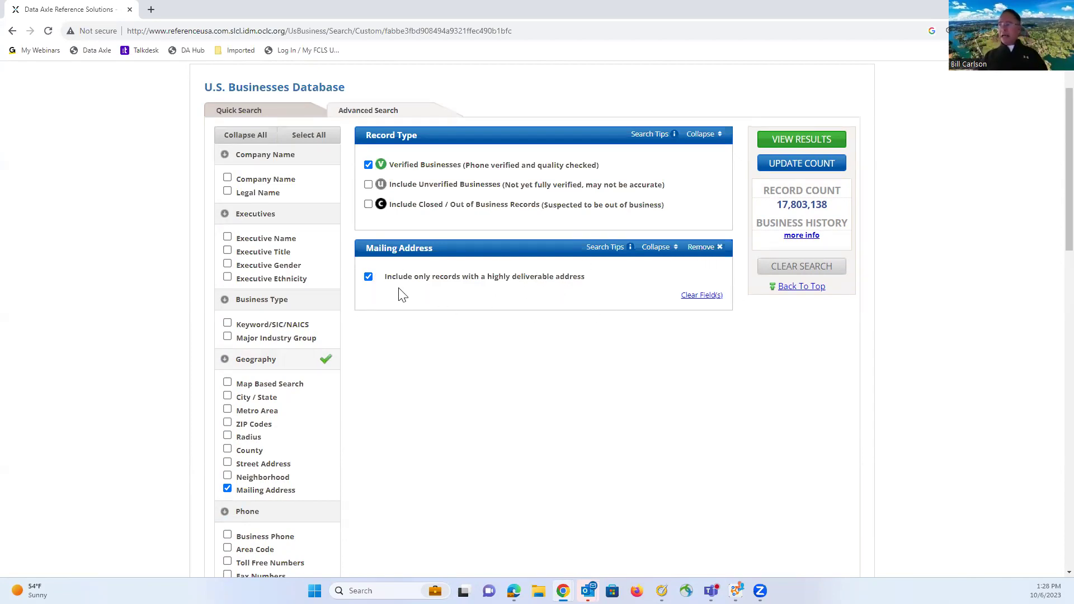
click(703, 249)
- Add the OMIT: ATM and Kiosk exclusion filter to the search
scroll(388, 334, down, 9)
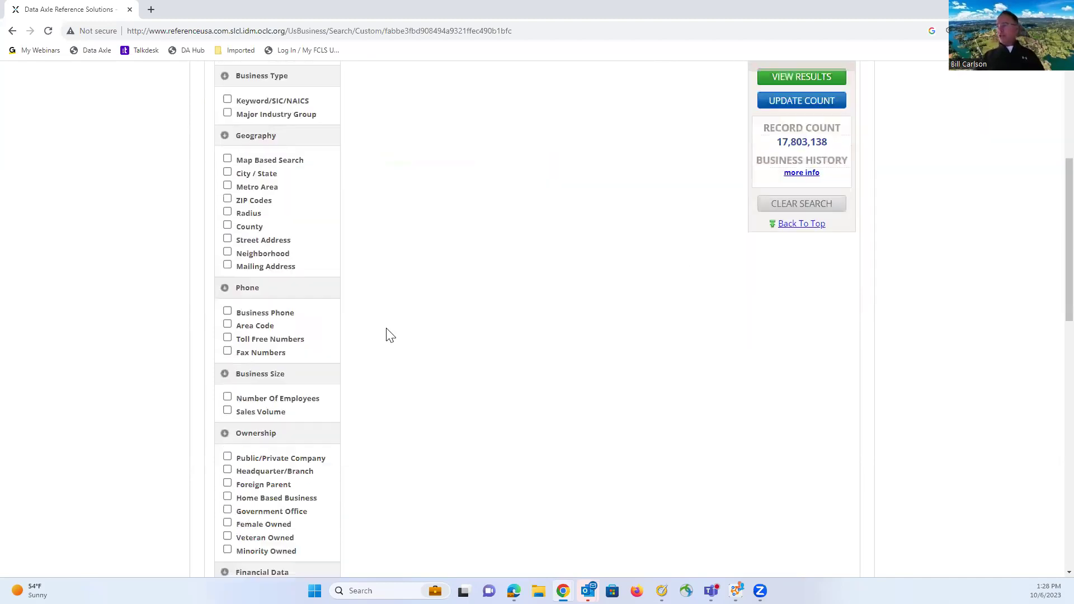
scroll(389, 332, down, 2)
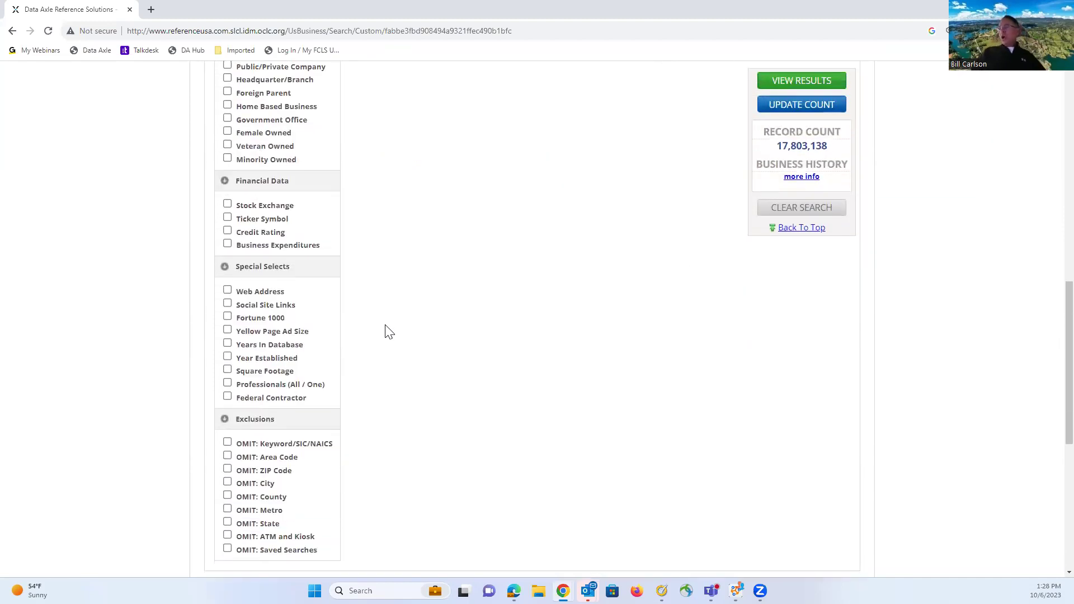
scroll(386, 329, down, 1)
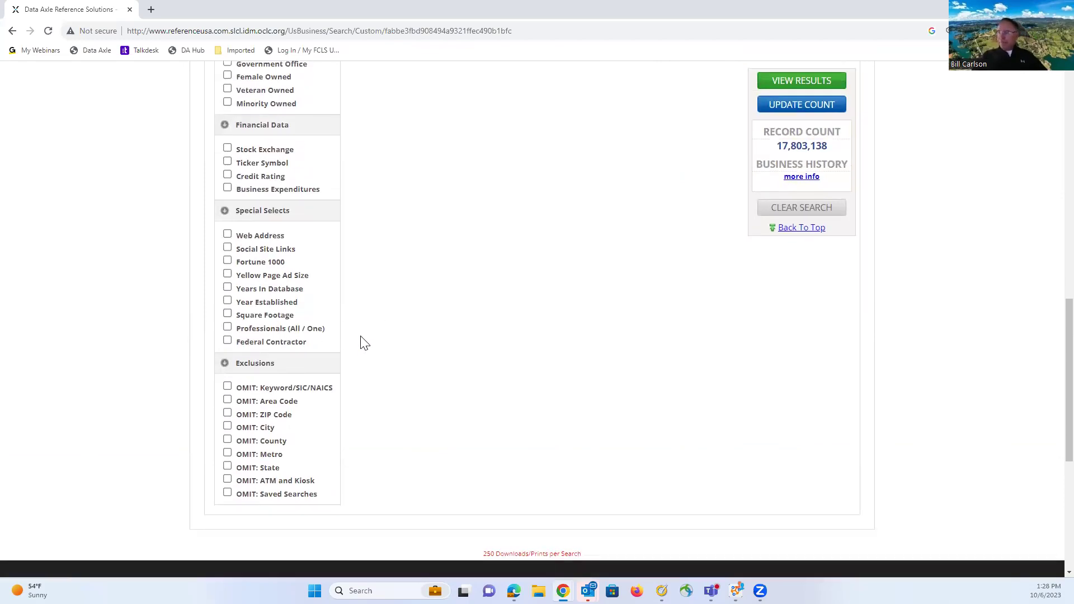
scroll(361, 358, down, 1)
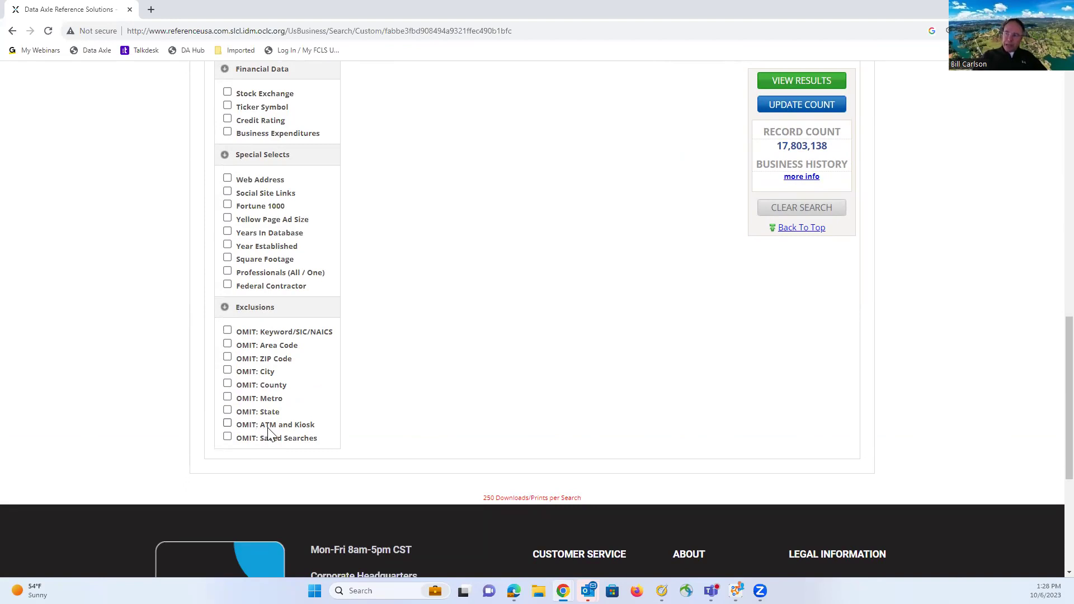
click(228, 426)
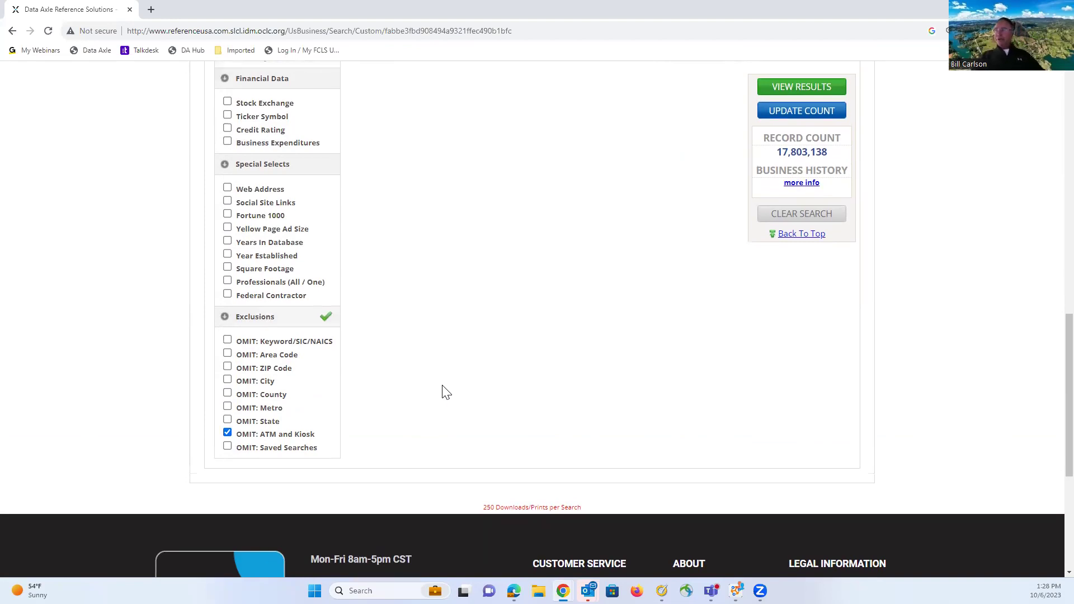
- Enable Exclude ATMs and Kiosks in the OMIT: ATM and Kiosk filter, and remove that filter again
click(368, 221)
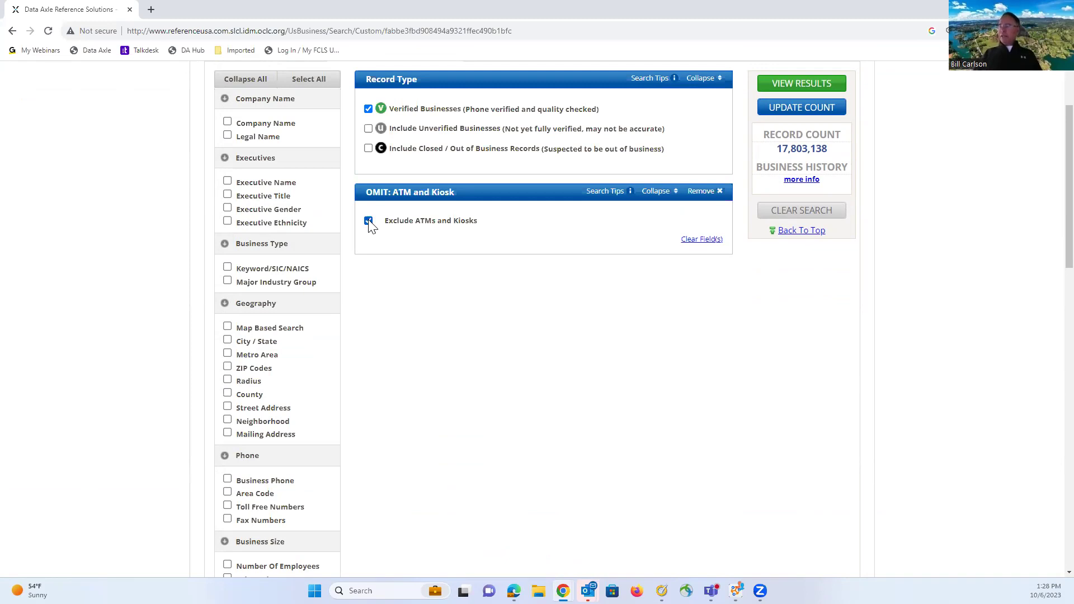
click(705, 191)
scroll(378, 435, down, 10)
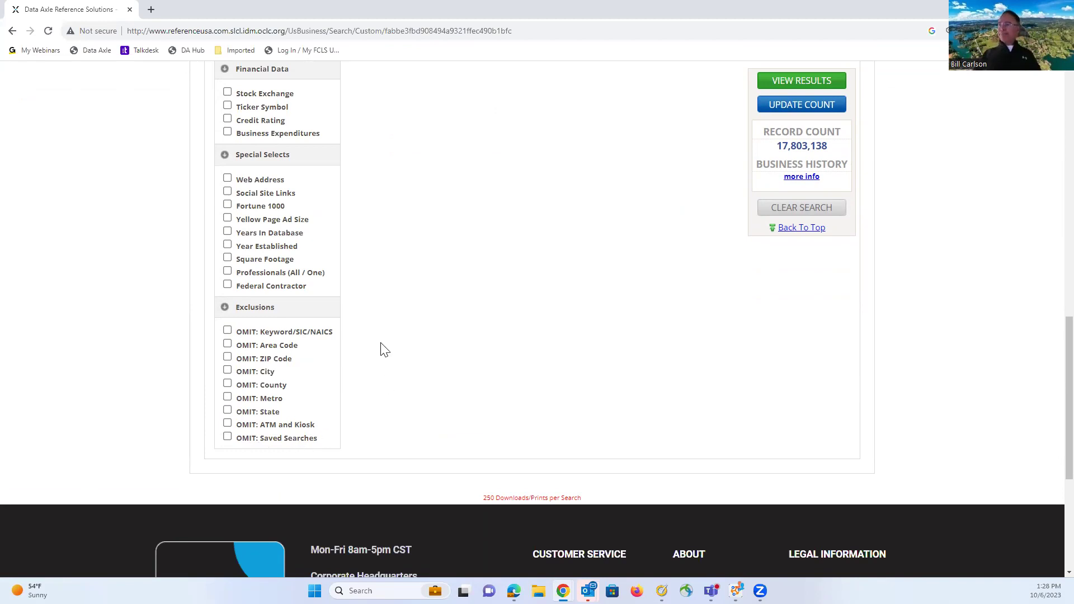
scroll(381, 350, up, 13)
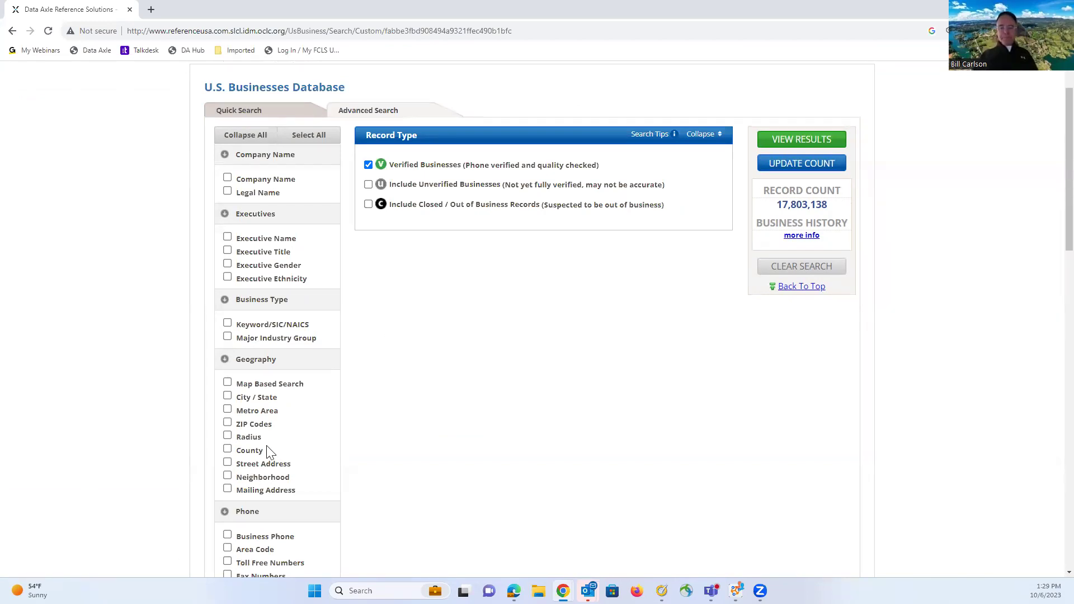
scroll(338, 367, up, 1)
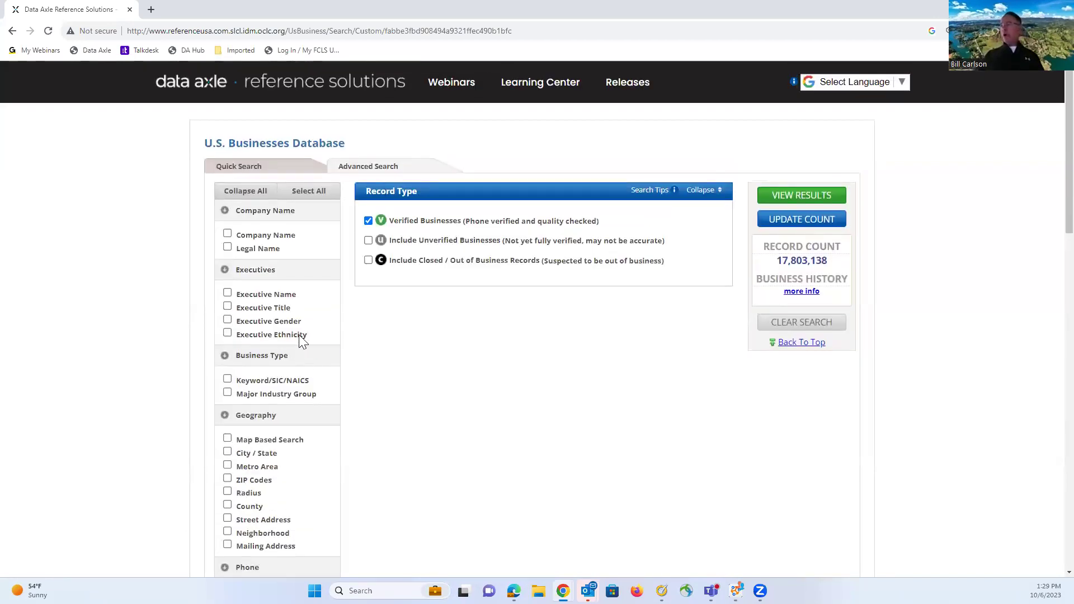
- Add the Keyword/SIC/NAICS filter, look up Restaurants among all SICs, and select 581208 - RESTAURANTS
scroll(345, 344, down, 1)
click(228, 323)
click(369, 317)
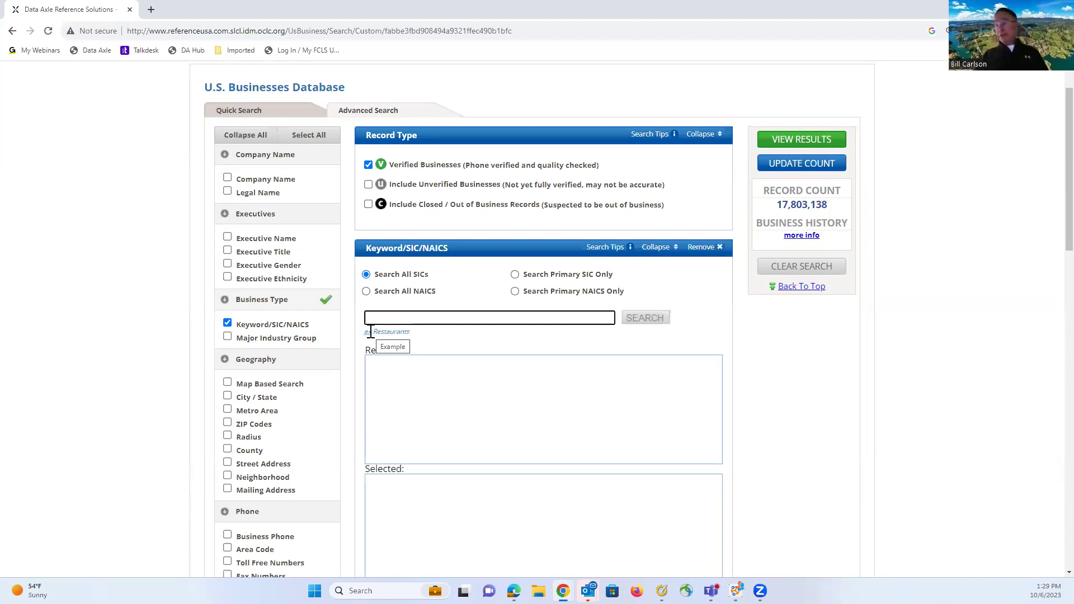
text(rest)
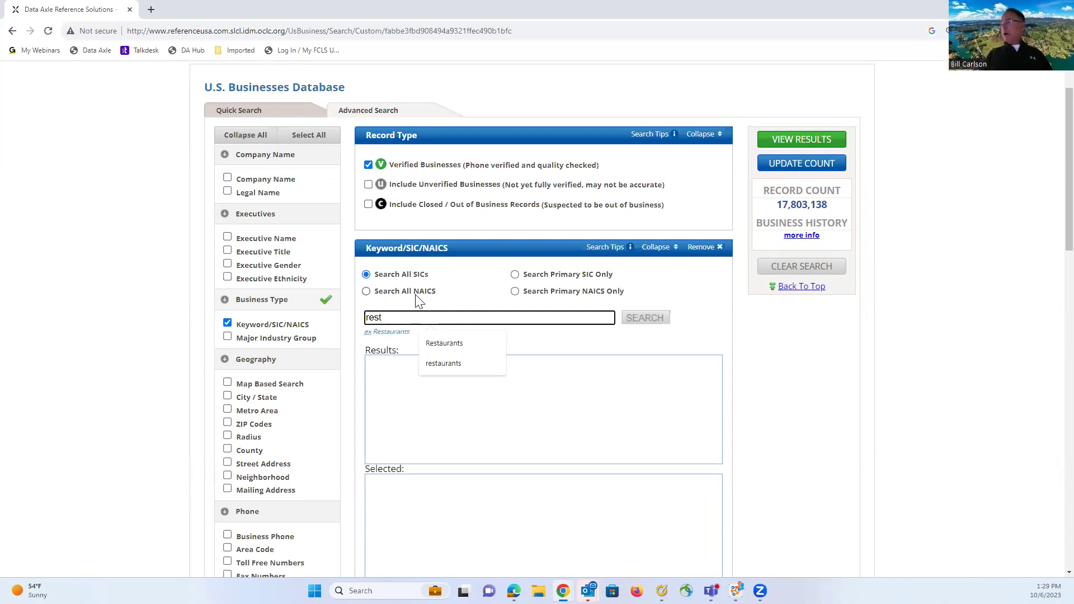
click(459, 345)
click(654, 325)
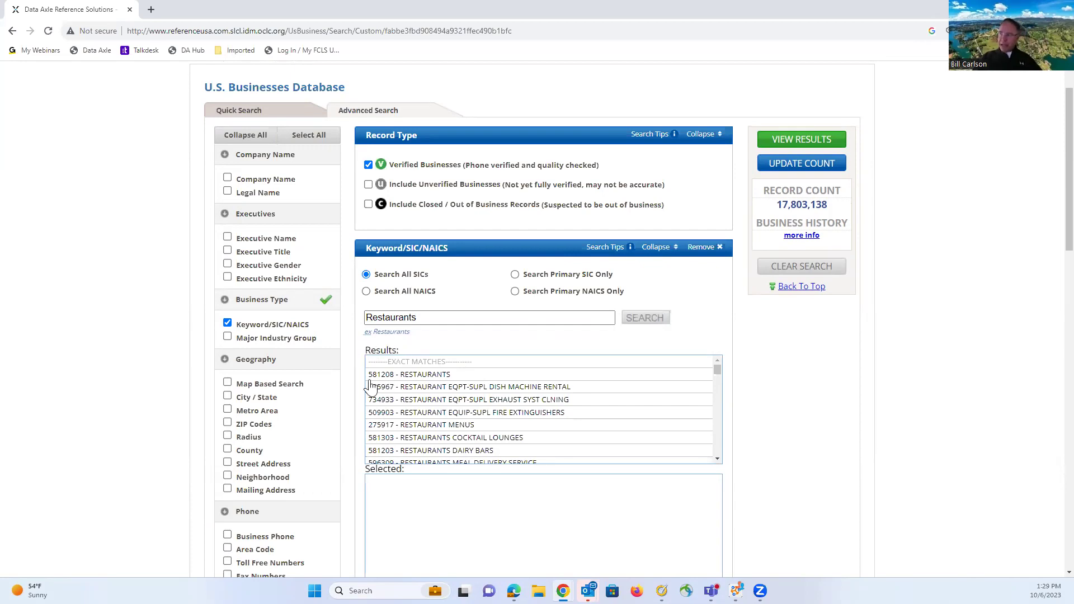
double_click(437, 379)
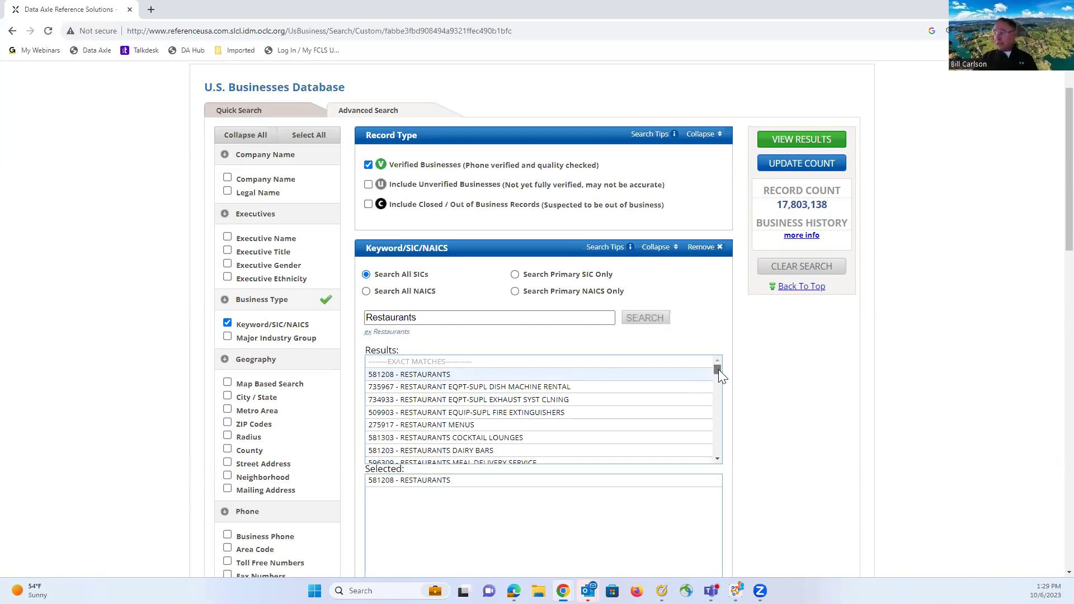
drag(718, 369, 718, 381)
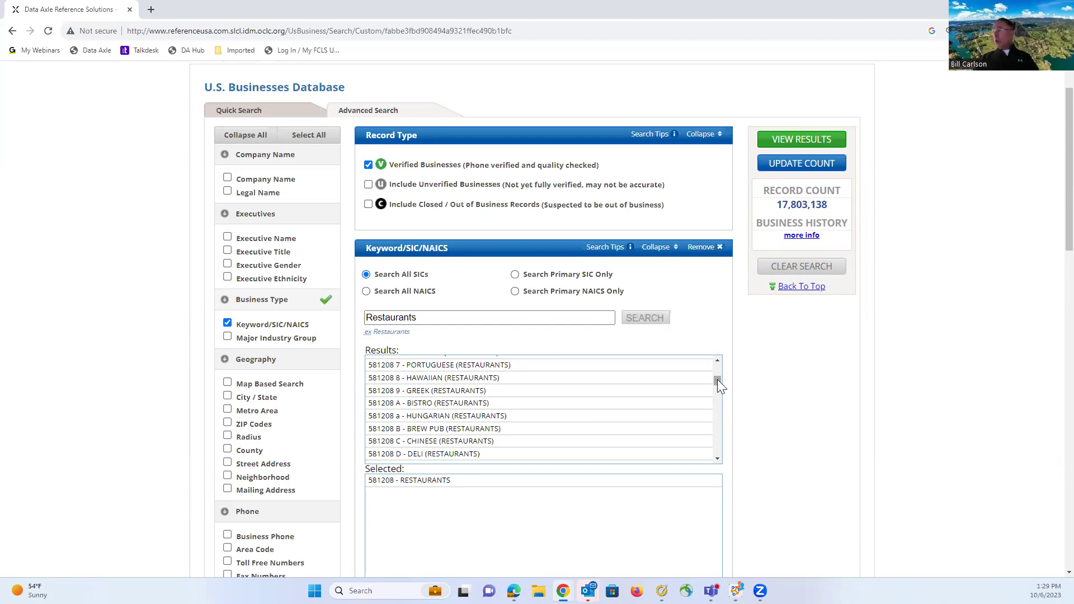
drag(718, 380, 718, 401)
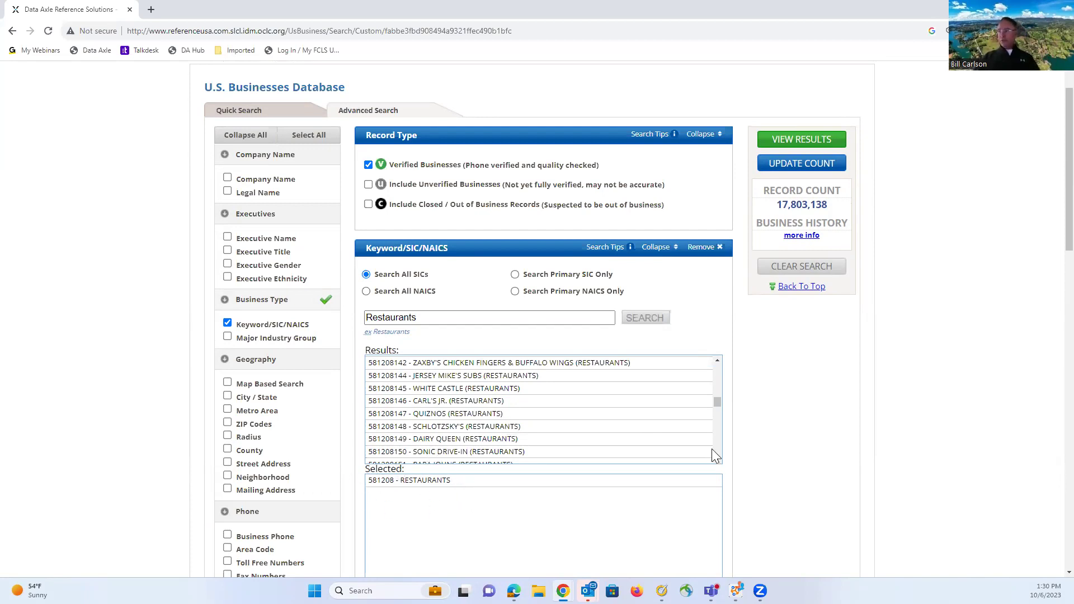
- Add the County filter with St Louis, MO selected under Missouri, and update the record count
scroll(804, 372, down, 1)
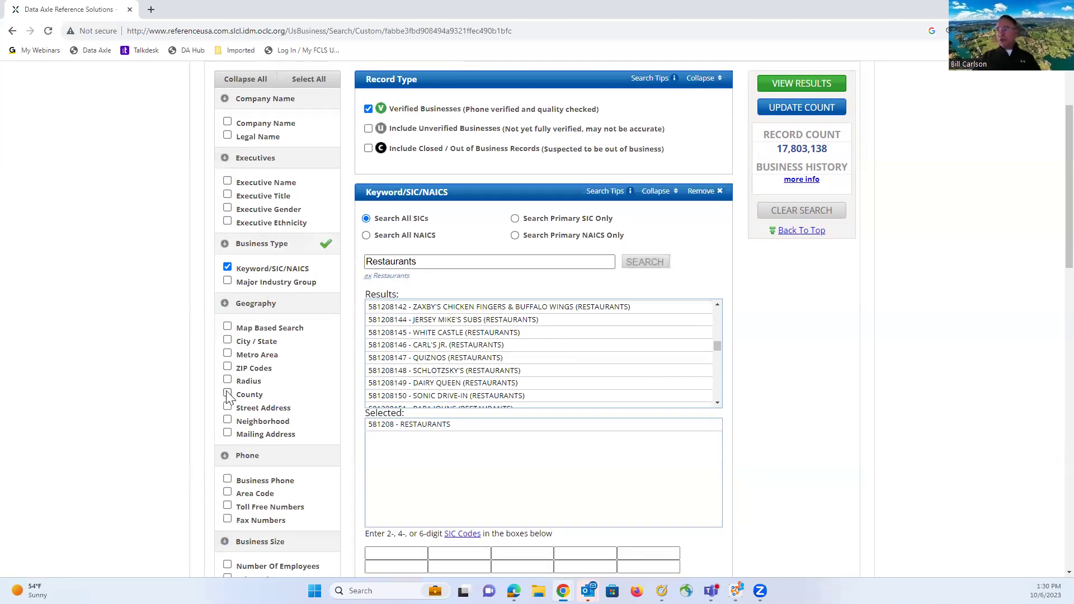
click(228, 395)
scroll(772, 362, down, 2)
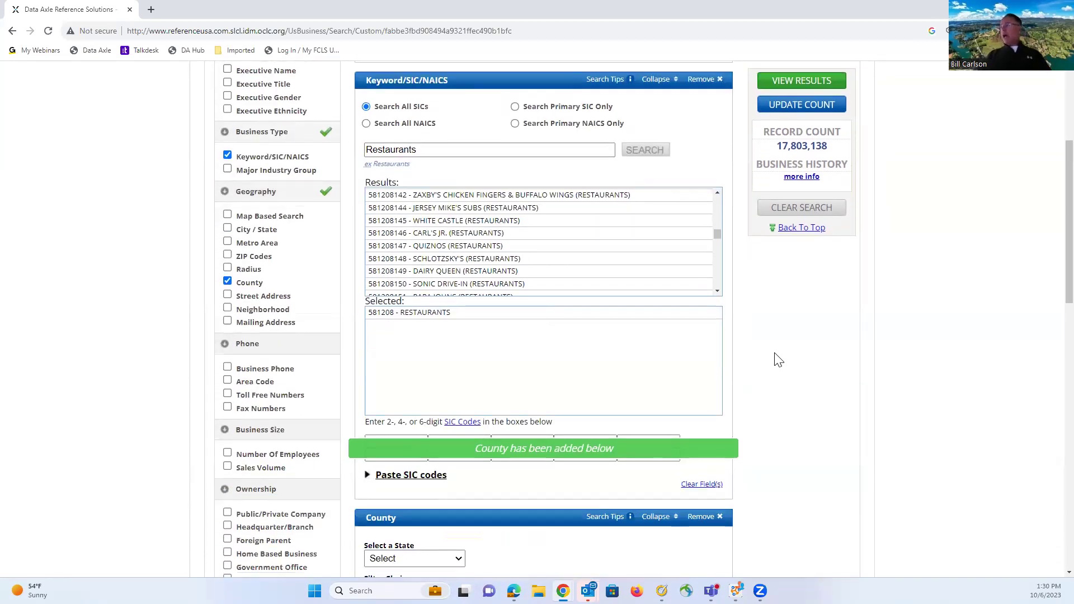
scroll(772, 360, down, 4)
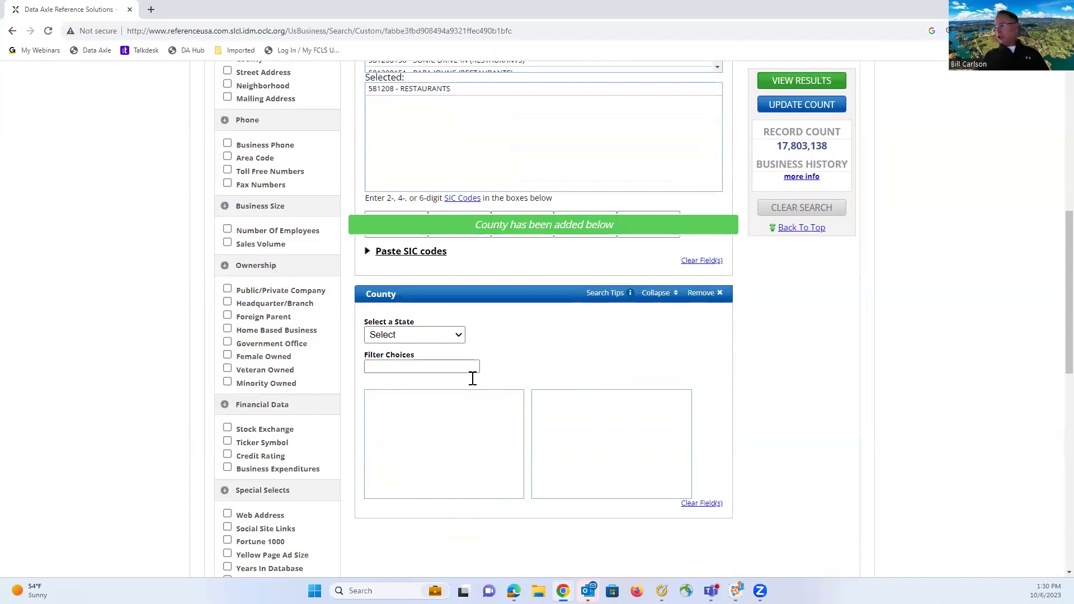
click(459, 337)
text(ke)
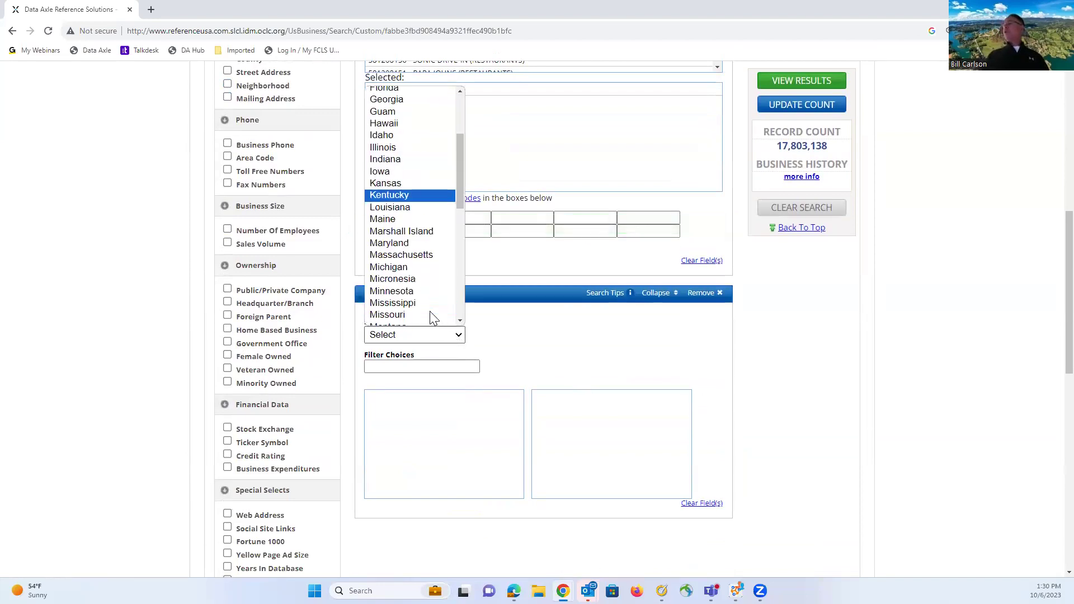
click(395, 315)
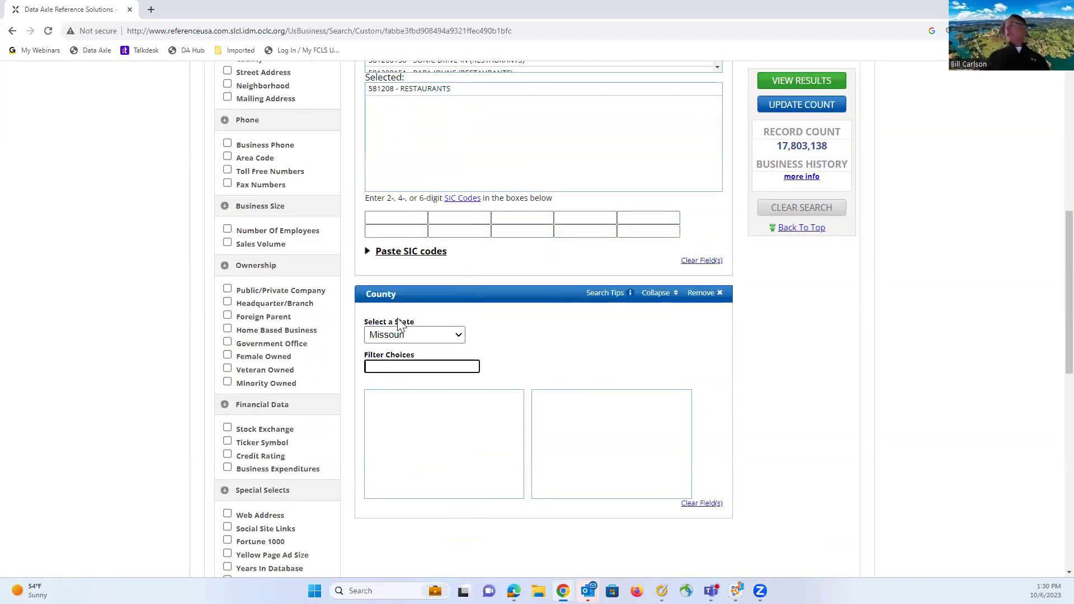
text(S)
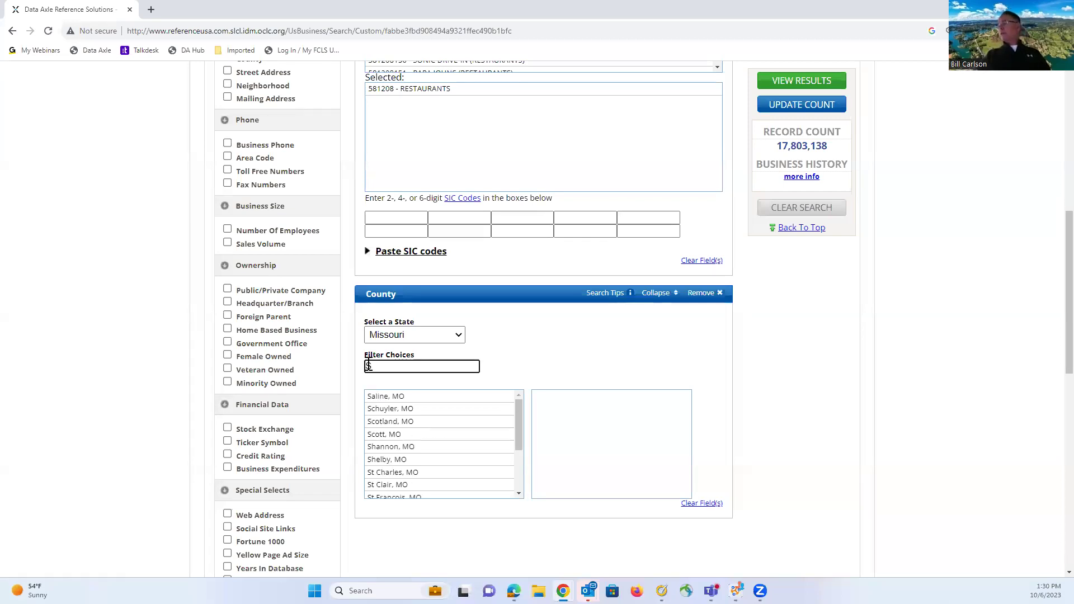
click(518, 493)
click(519, 493)
double_click(422, 480)
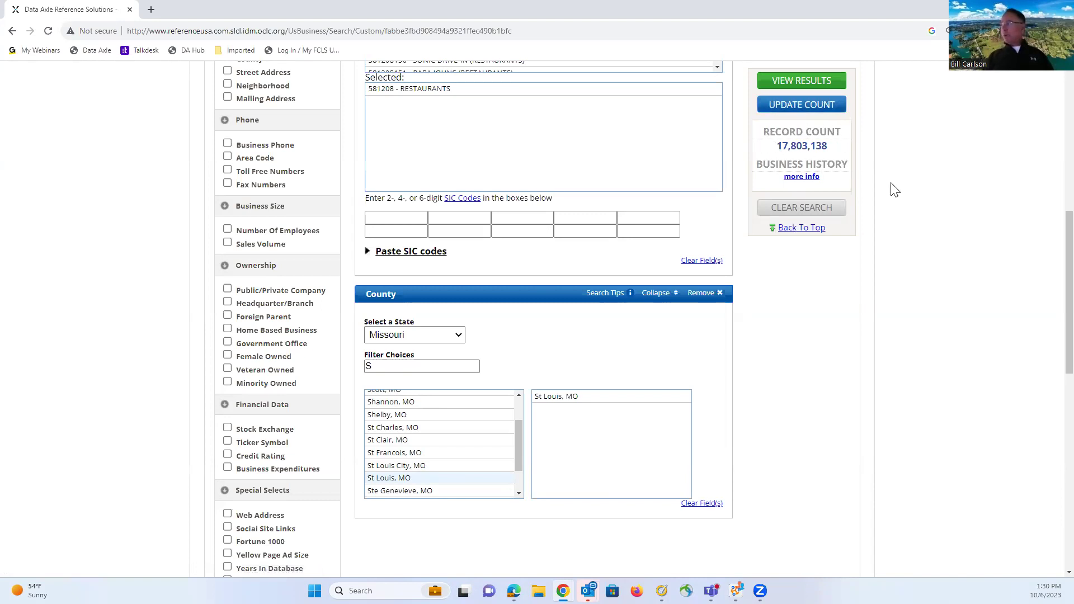
click(791, 112)
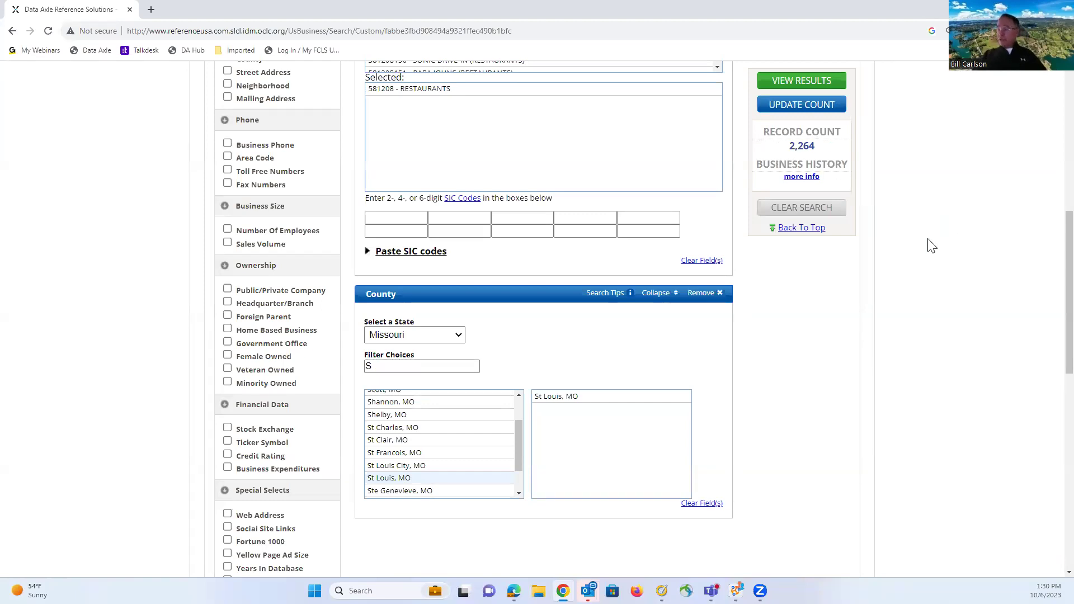
- Restrict the restaurant code lookup to Search Primary SIC Only and update the record count
scroll(931, 246, up, 6)
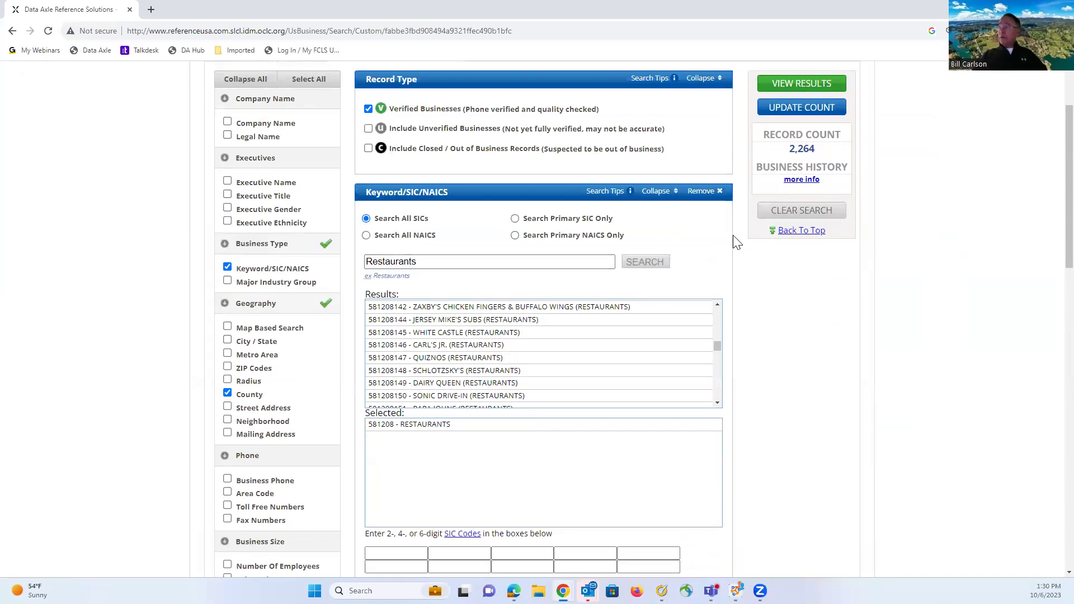
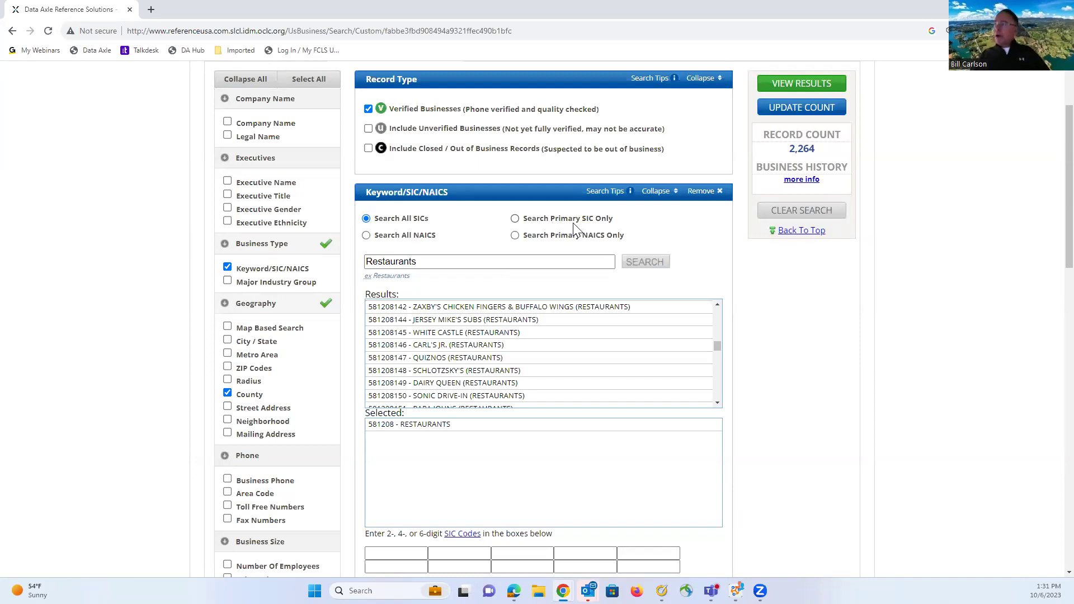
click(514, 218)
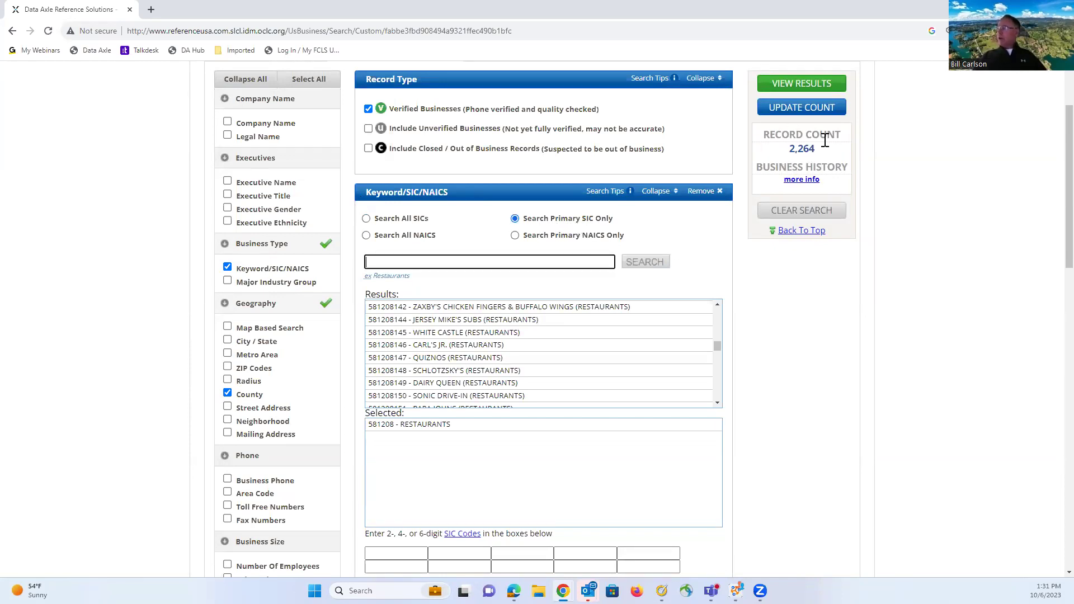
click(798, 114)
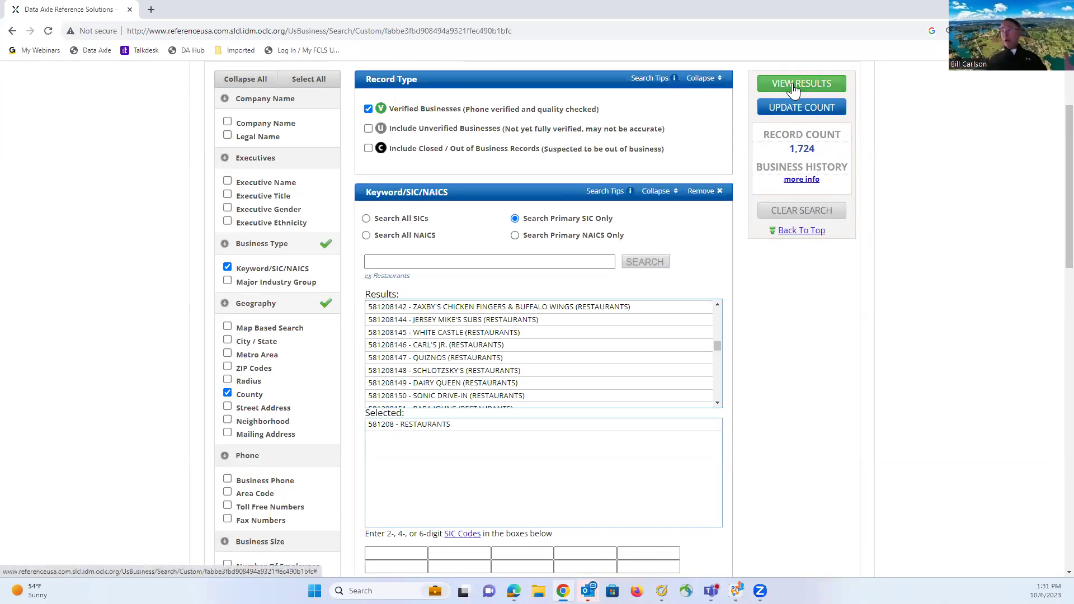
- Add the Web Address filter limited to Only companies with a web address, and update the record count
scroll(923, 244, down, 8)
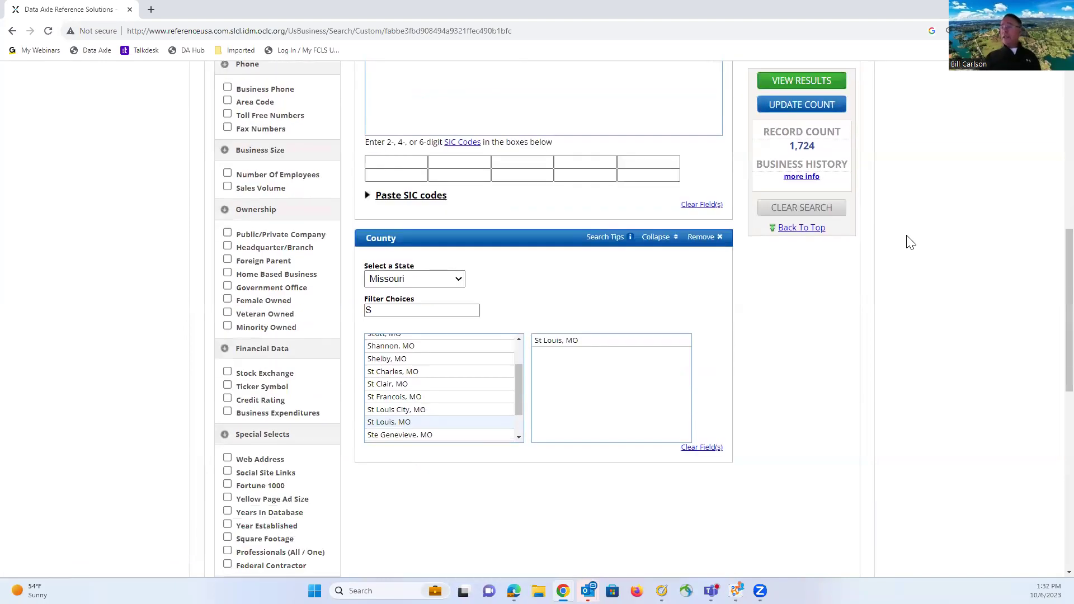
click(227, 402)
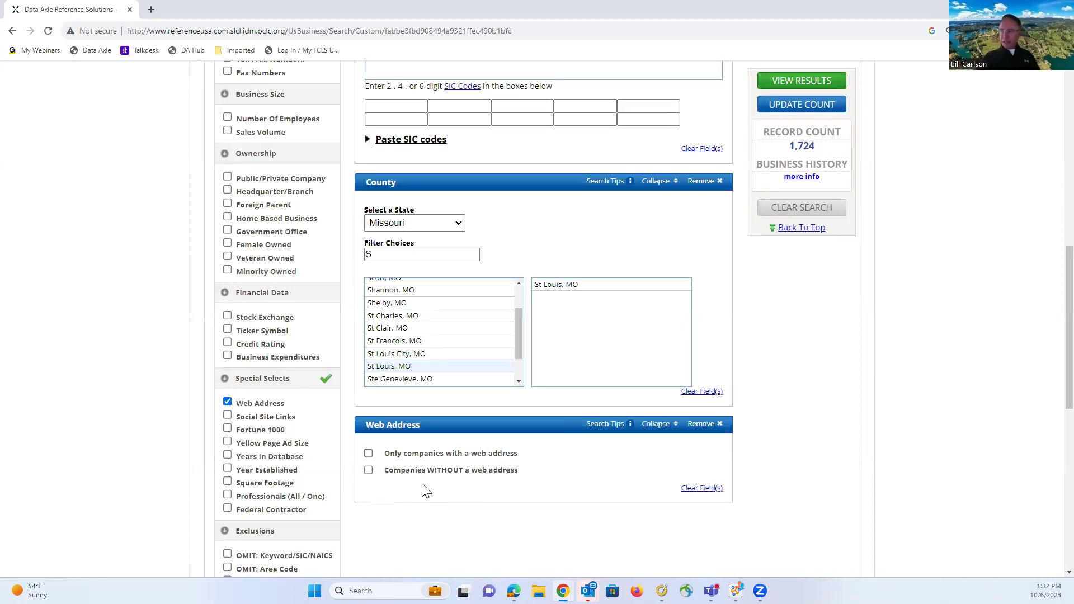
click(369, 455)
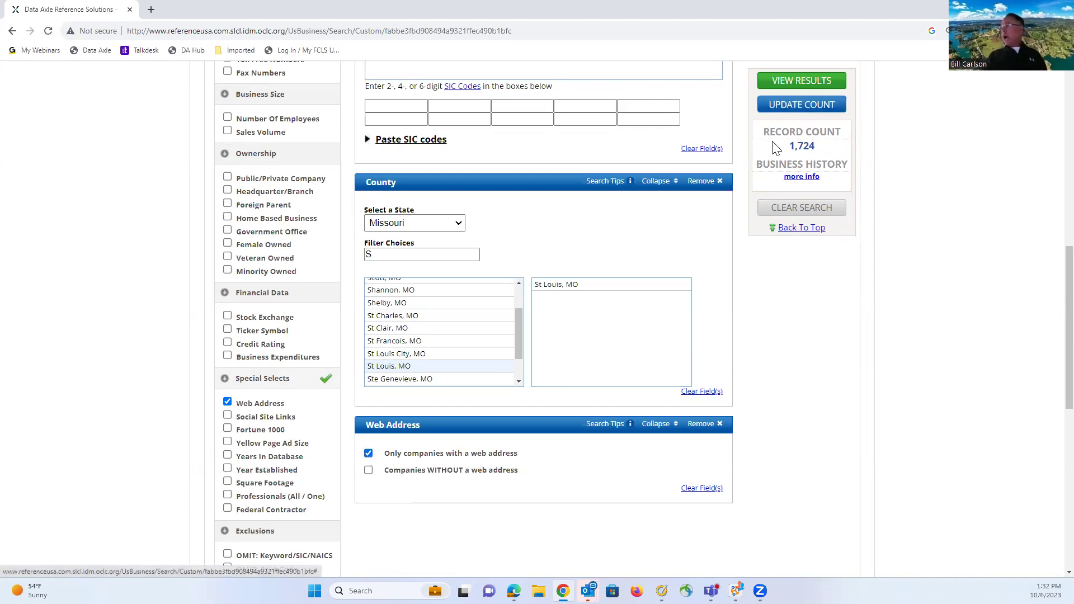
click(779, 107)
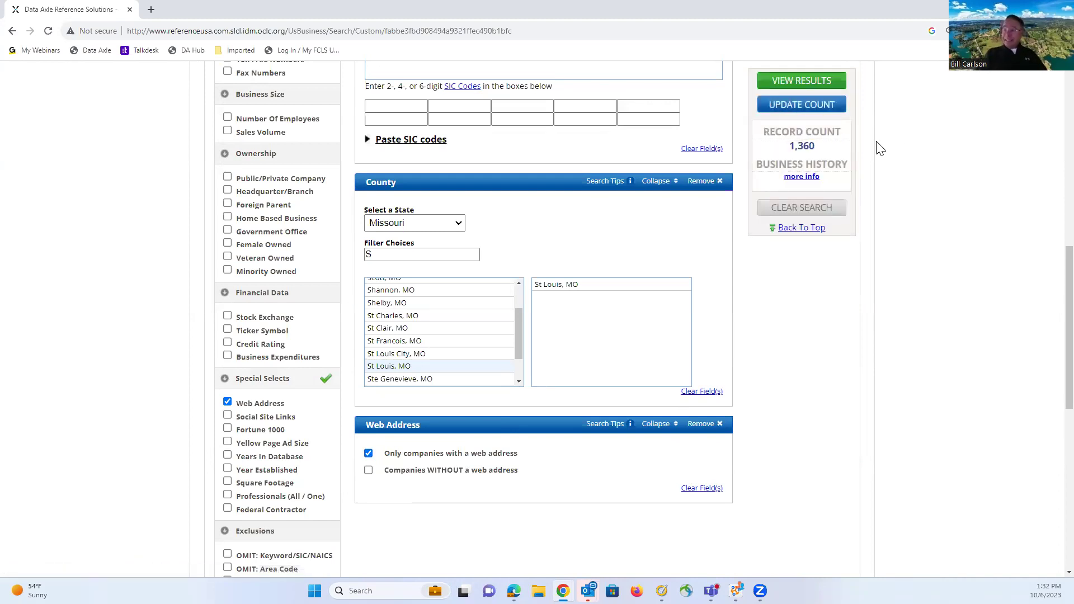
- View the search results as charts and expand the full search criteria in the summary report
click(802, 84)
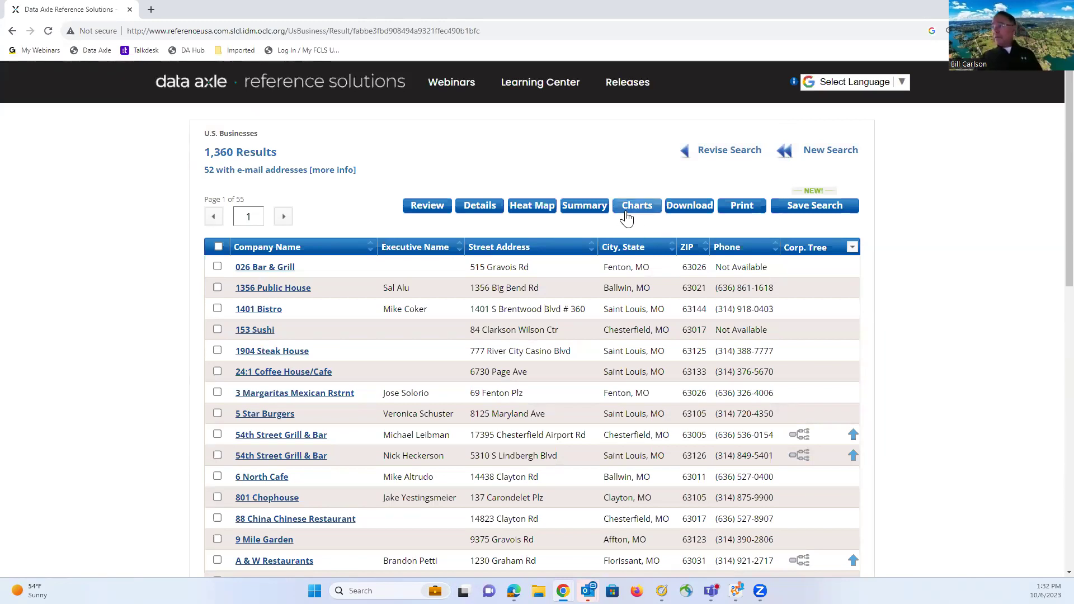
click(638, 216)
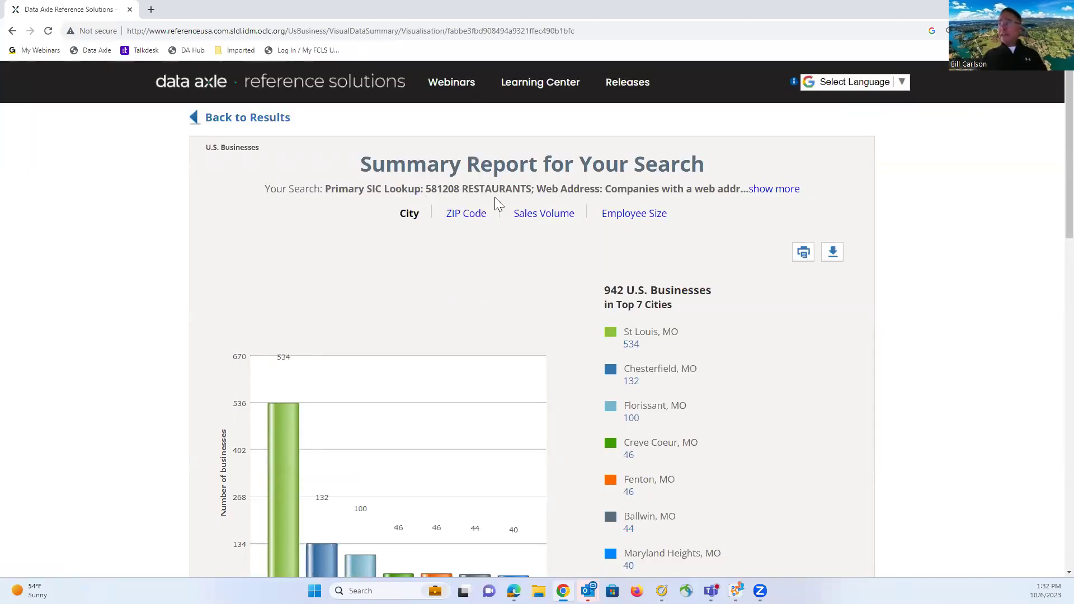
click(775, 191)
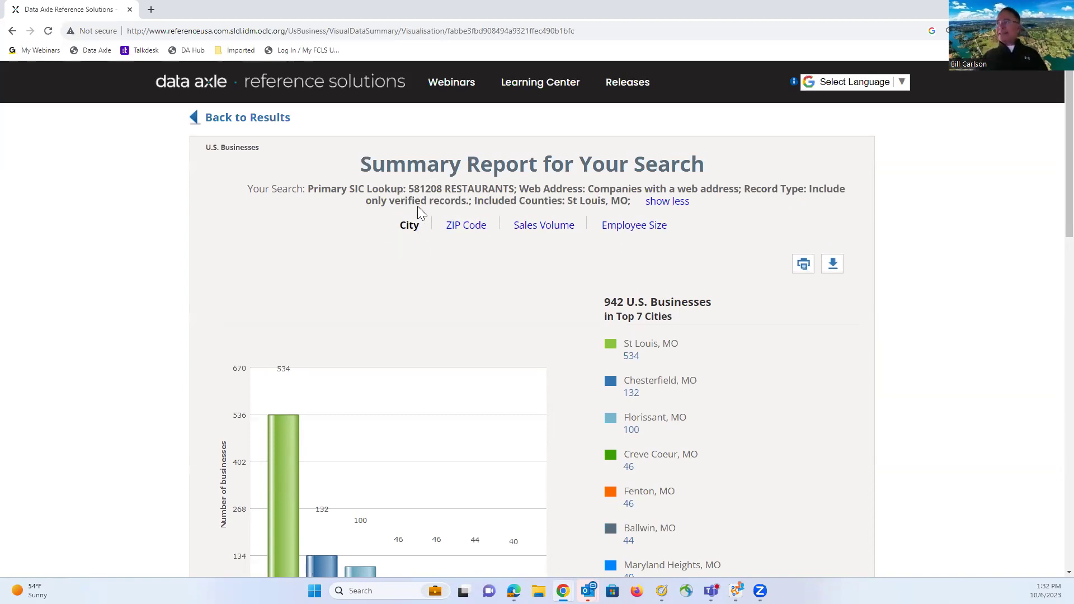
- Examine the restaurant counts by city in the chart and full report, and view the Sales Volume and Employee Size charts
scroll(818, 311, down, 3)
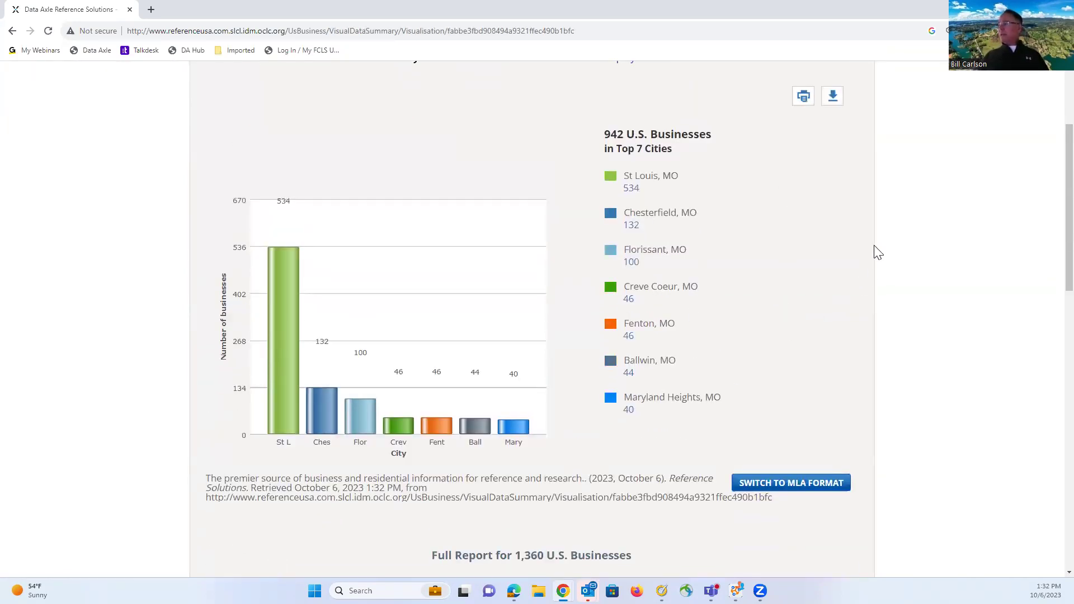
scroll(877, 252, down, 7)
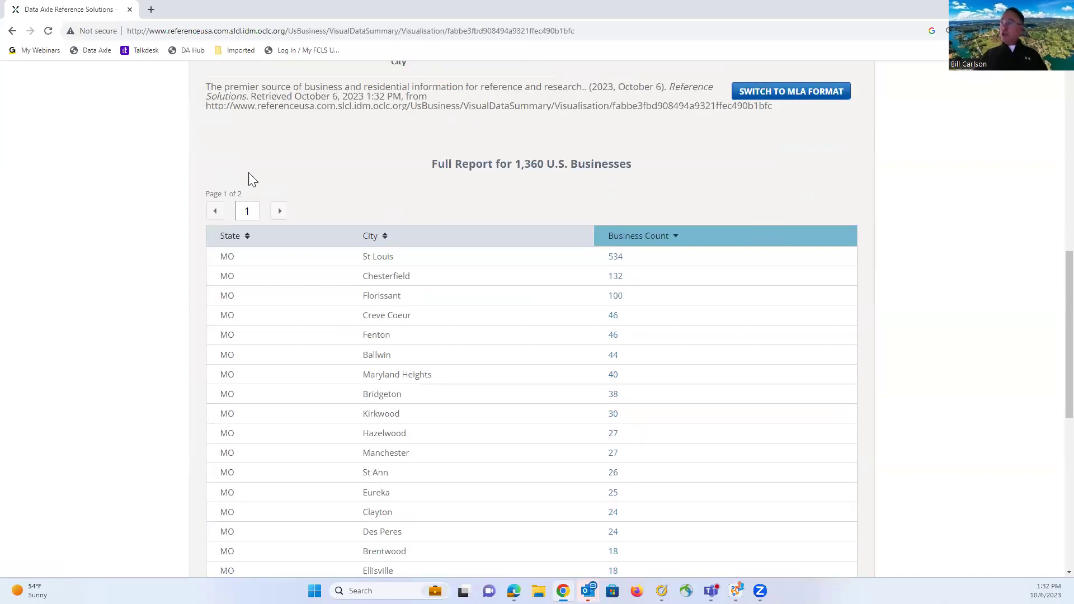
scroll(359, 155, down, 2)
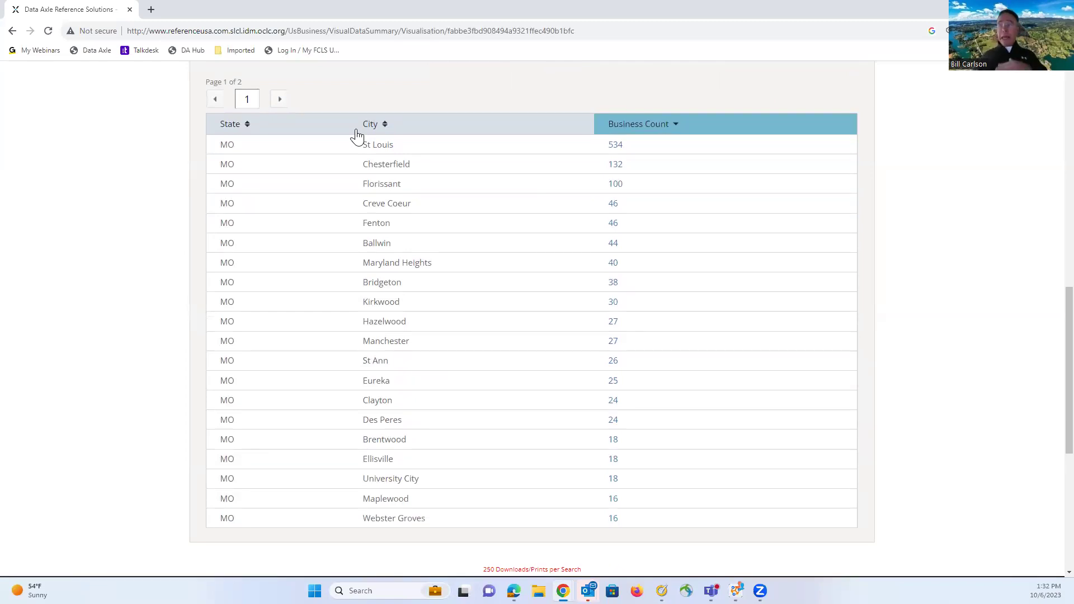
scroll(410, 137, up, 4)
scroll(447, 142, up, 6)
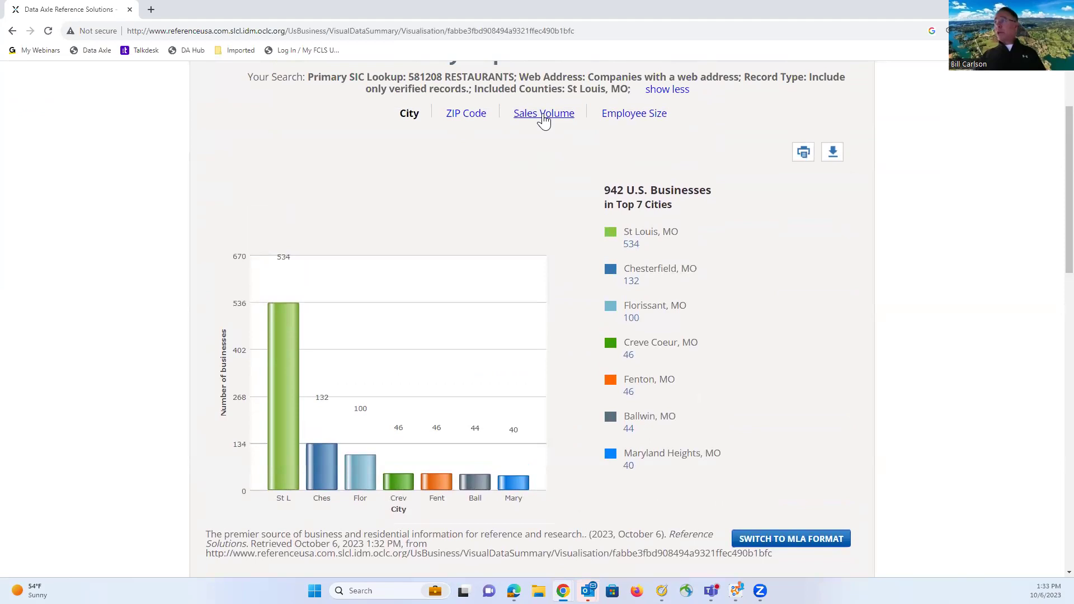
click(543, 115)
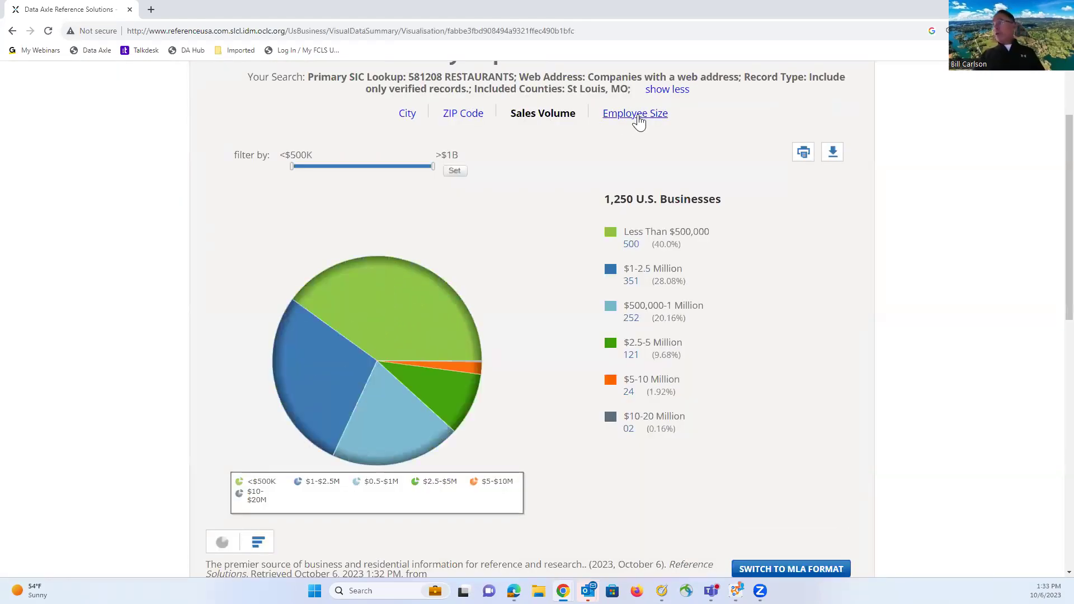
click(639, 115)
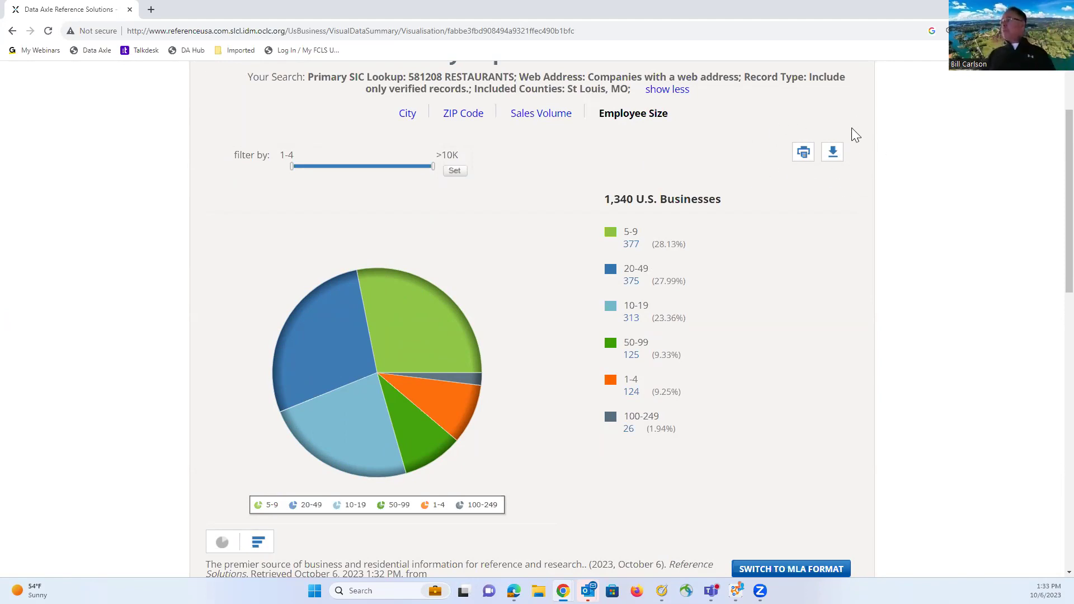
- Return from the charts to the results, generate the heat map, and examine restaurant density and the tally by ZIP code
scroll(724, 205, up, 2)
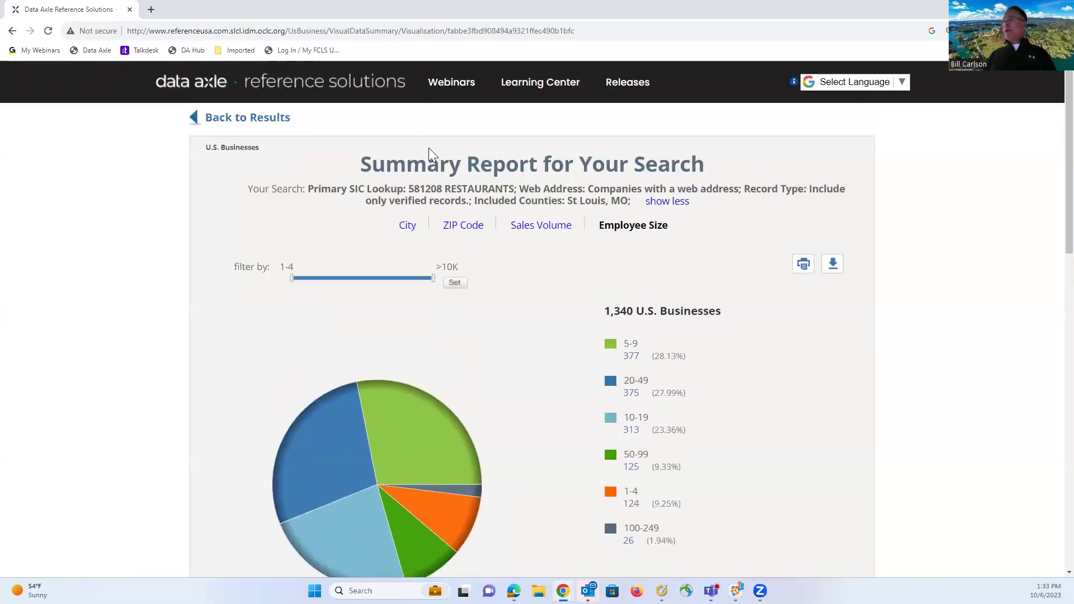
click(269, 119)
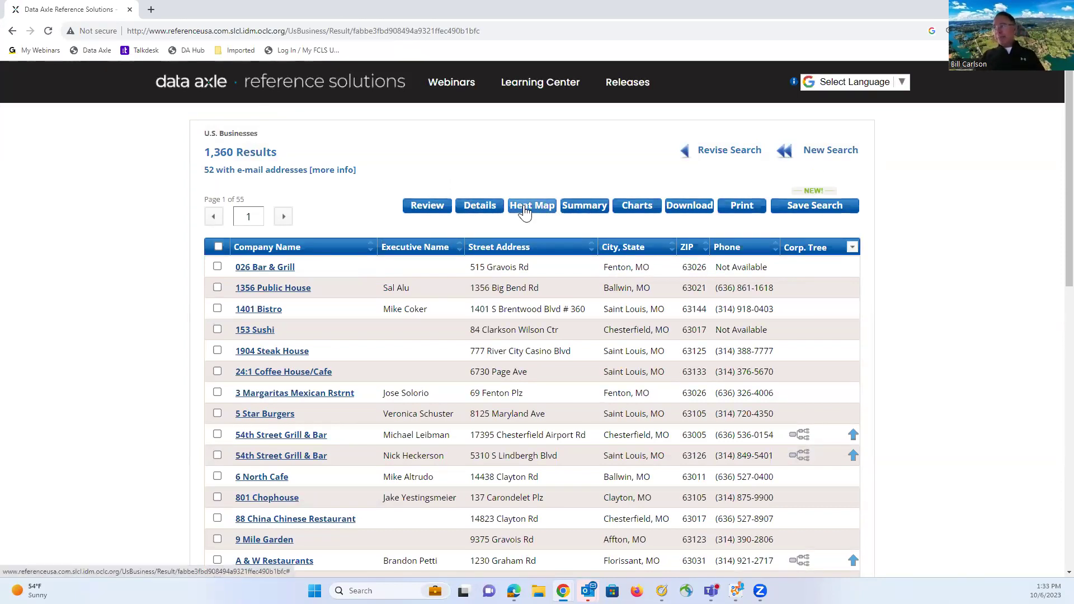
click(525, 208)
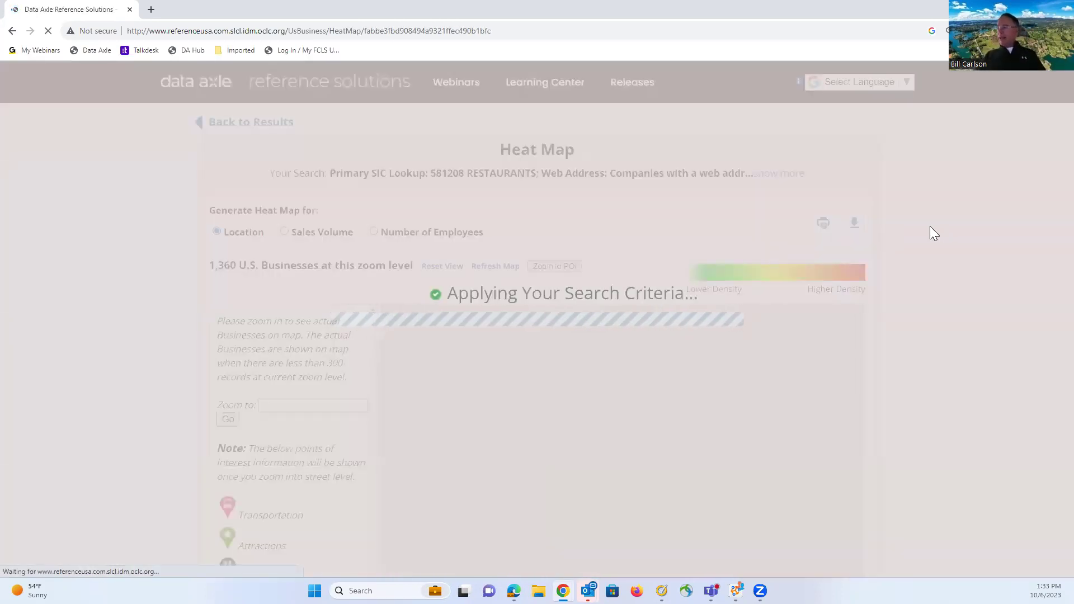
scroll(933, 232, down, 4)
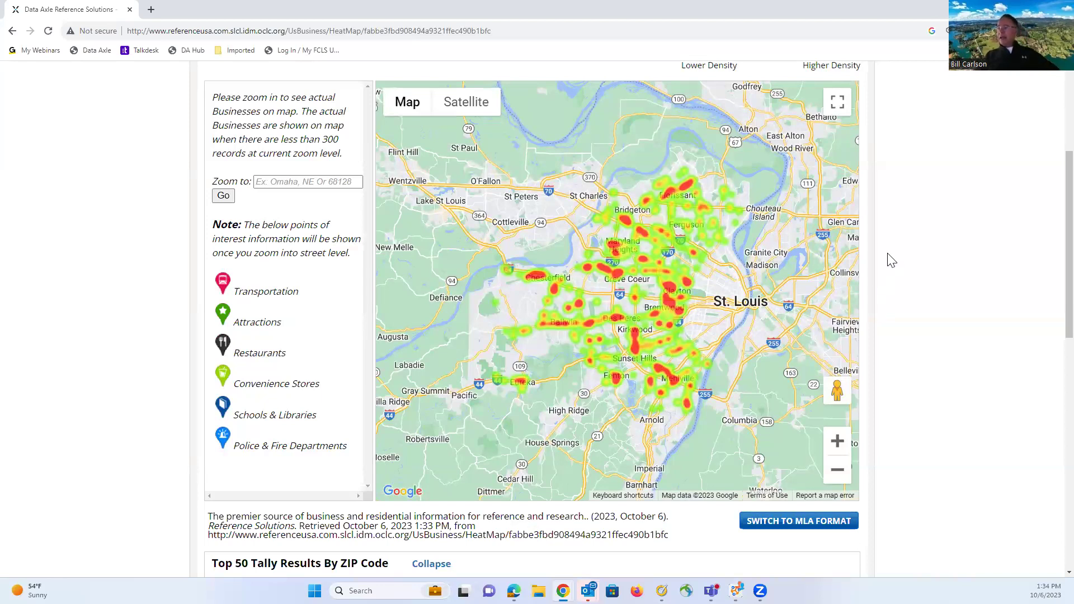
scroll(892, 260, down, 5)
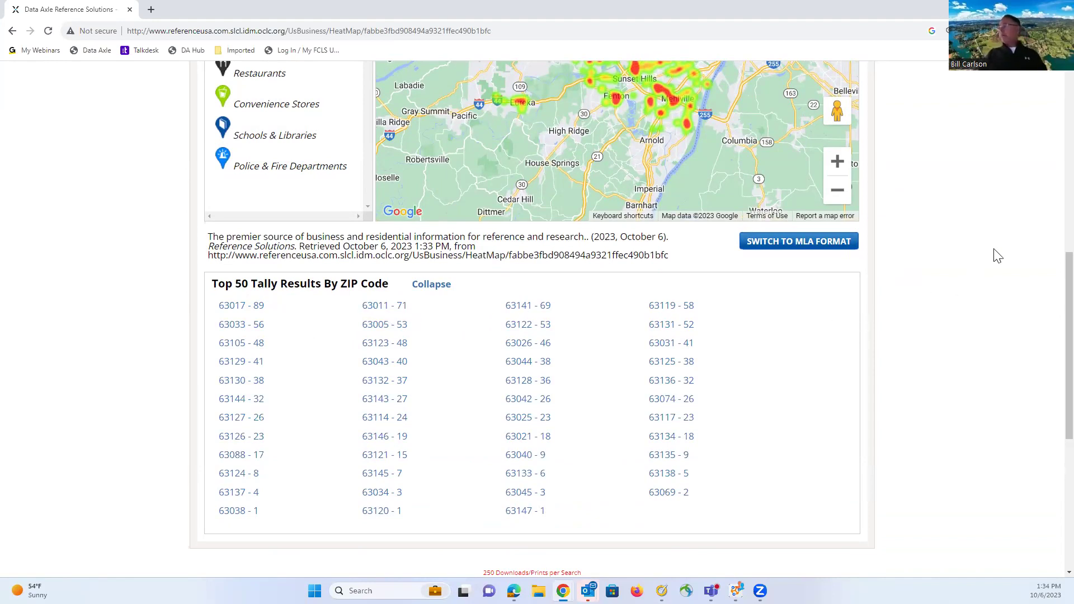
scroll(991, 249, up, 7)
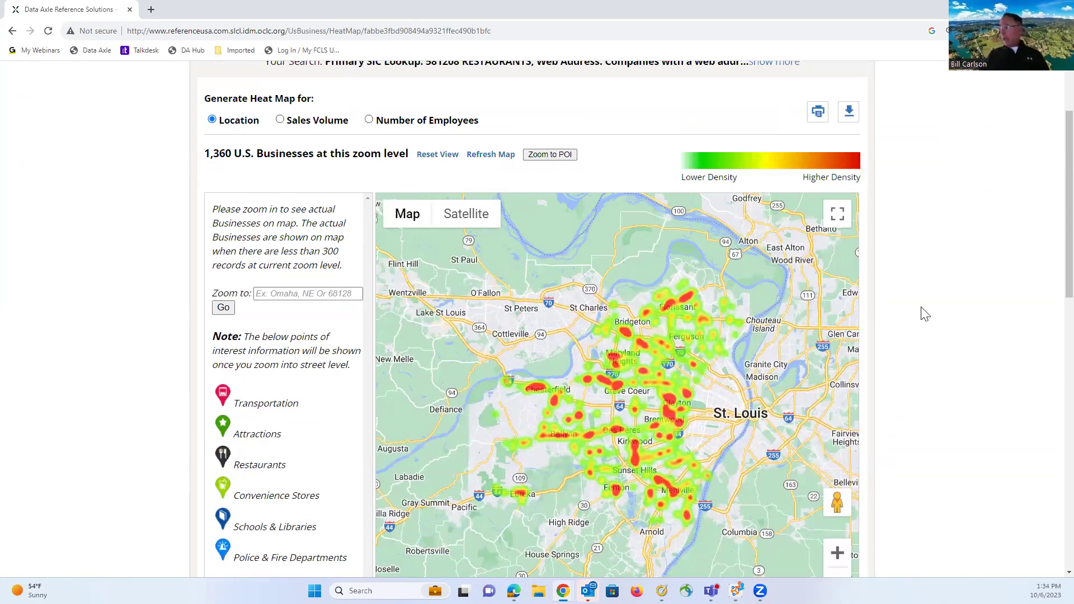
- Zoom the heat map into the Creve Coeur and Frontenac area to view individual restaurants and the points of interest options
scroll(918, 305, down, 3)
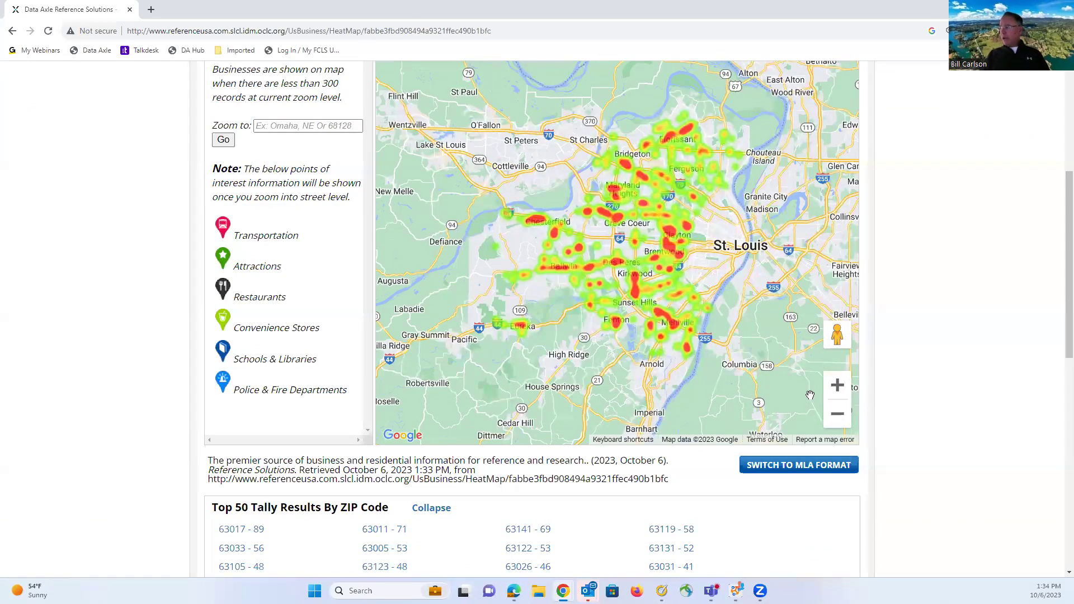
click(836, 392)
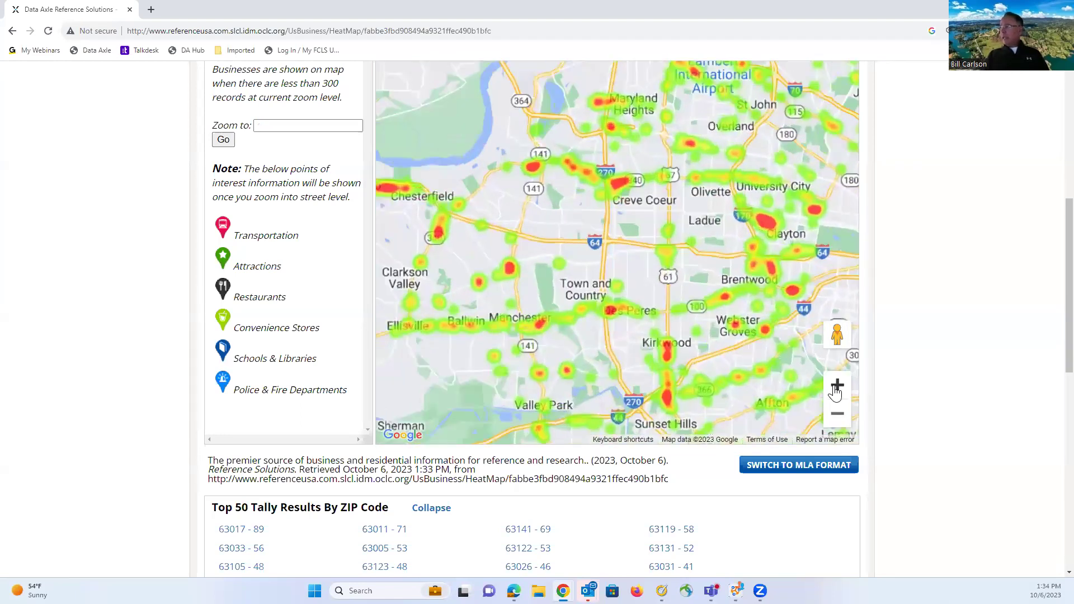
click(837, 386)
click(837, 386)
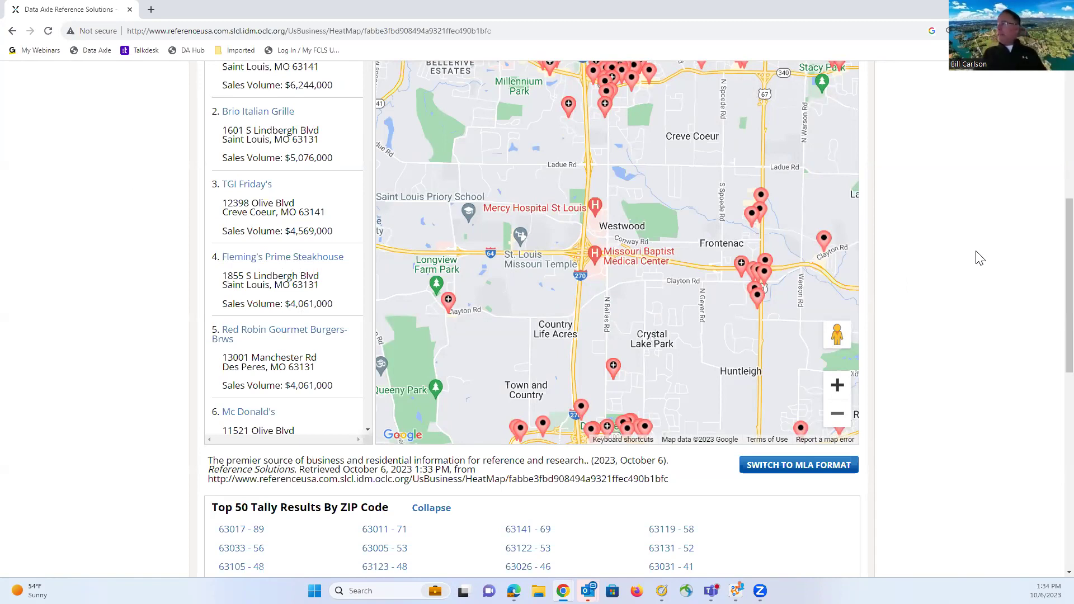
scroll(980, 258, up, 1)
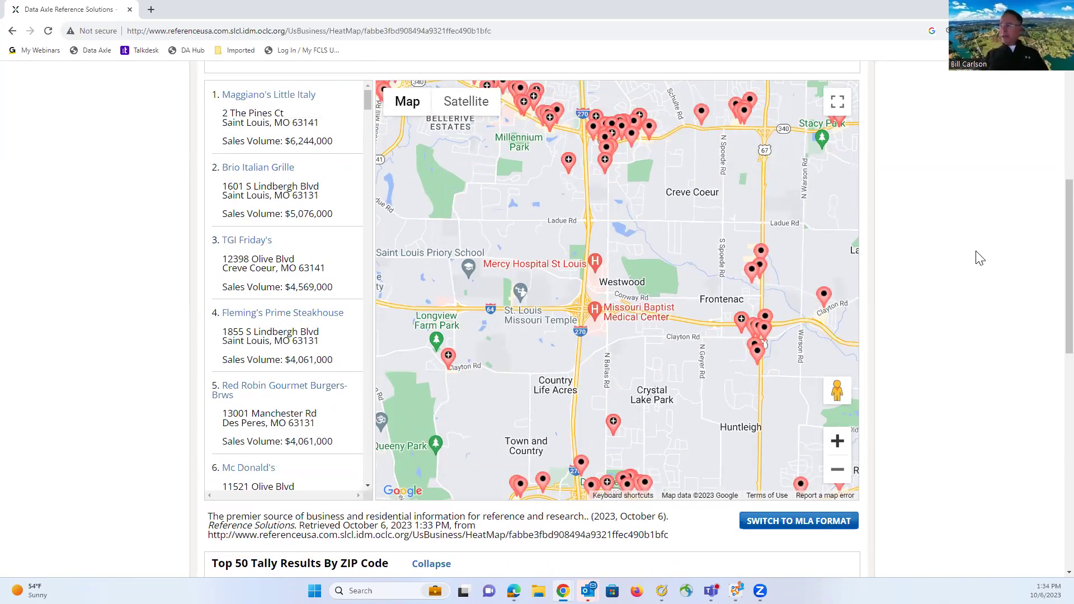
scroll(980, 258, up, 6)
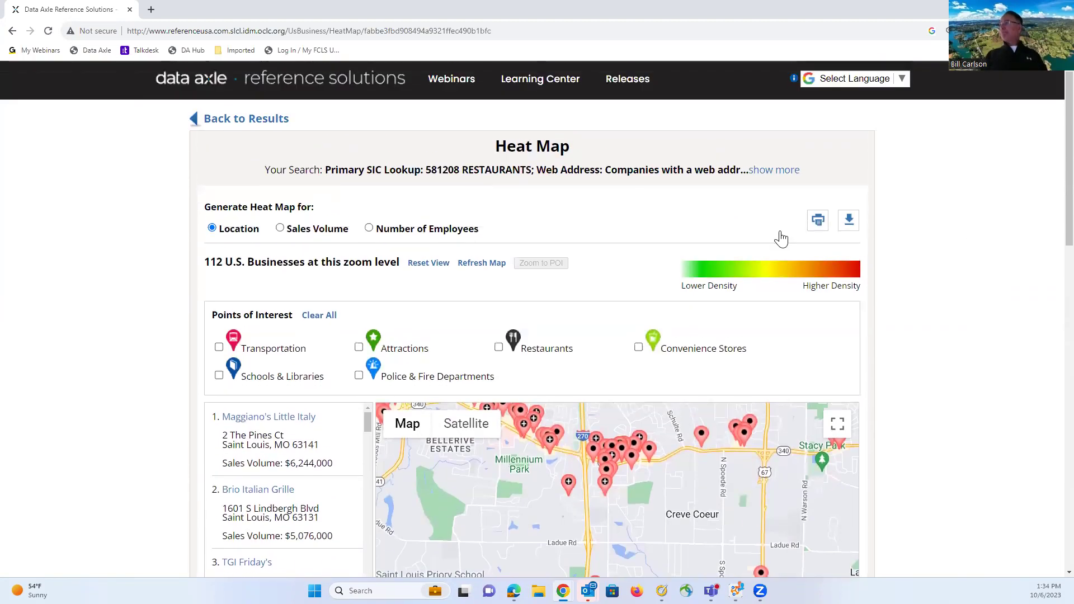
- Return to the results list and look over its first page and the per-search download limit
click(276, 128)
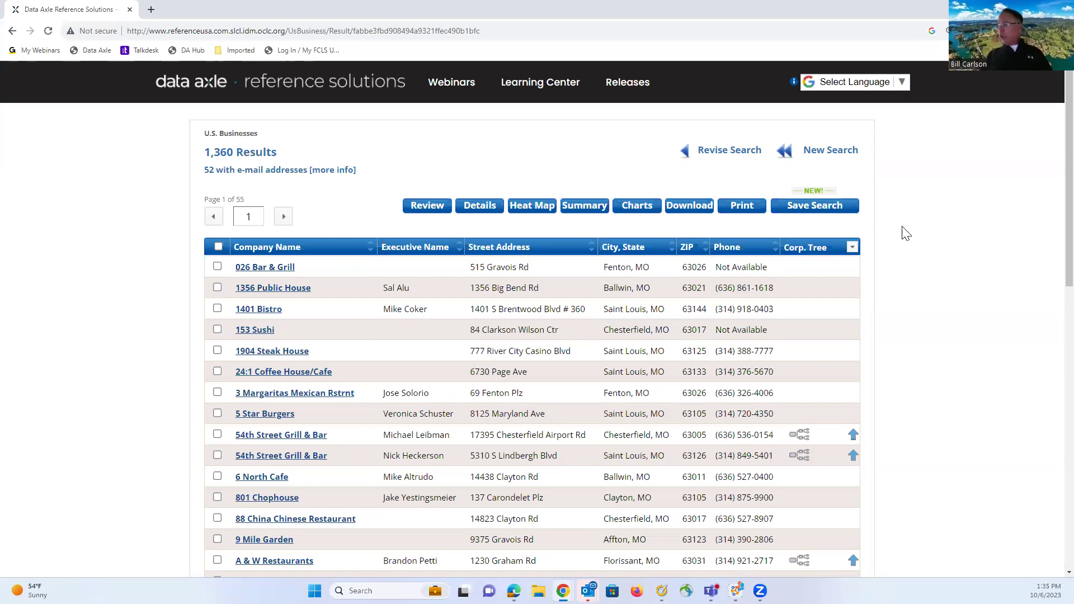
scroll(907, 229, down, 6)
scroll(908, 229, down, 4)
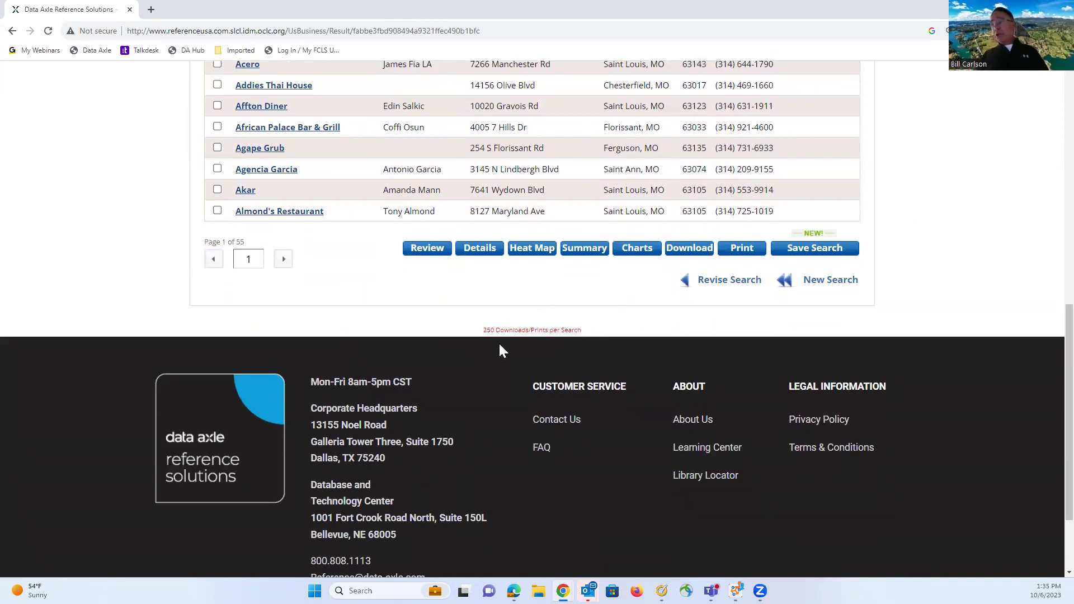
scroll(413, 325, up, 6)
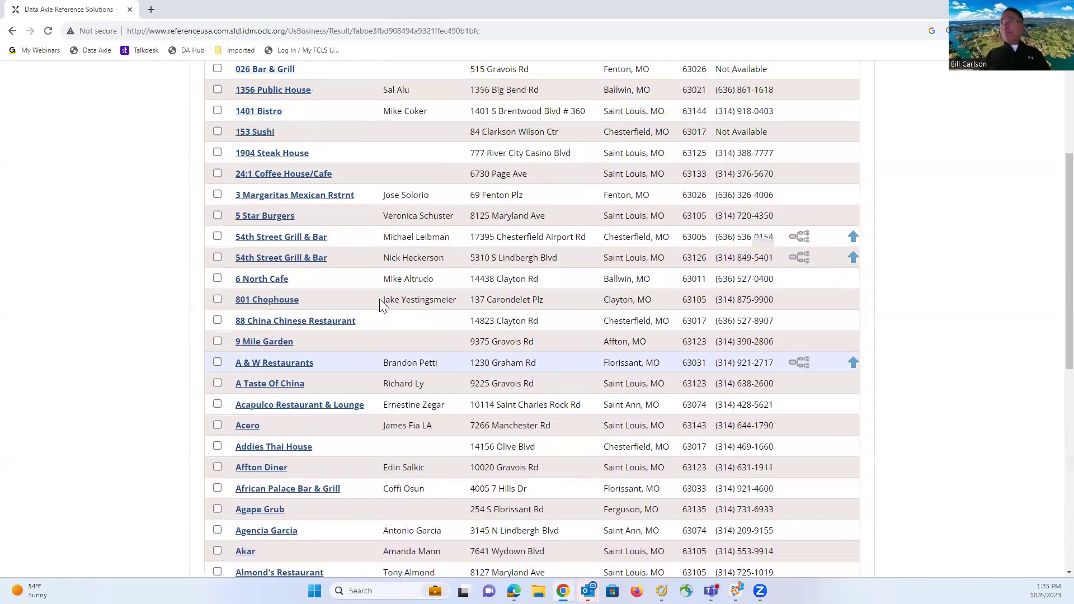
scroll(379, 303, up, 2)
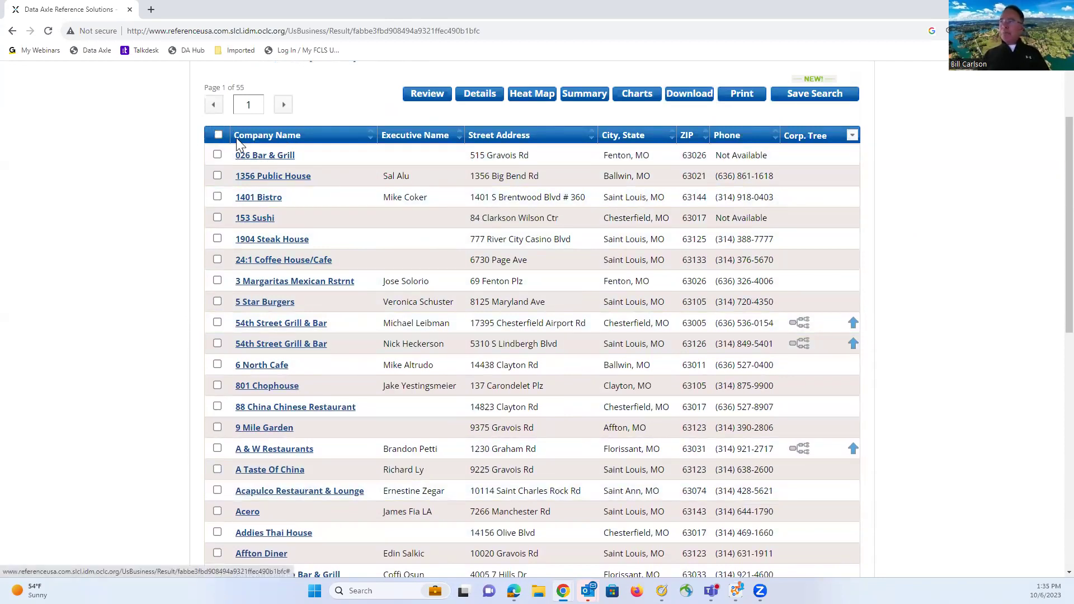
- Select all records on each of results pages 1 through 6
click(218, 136)
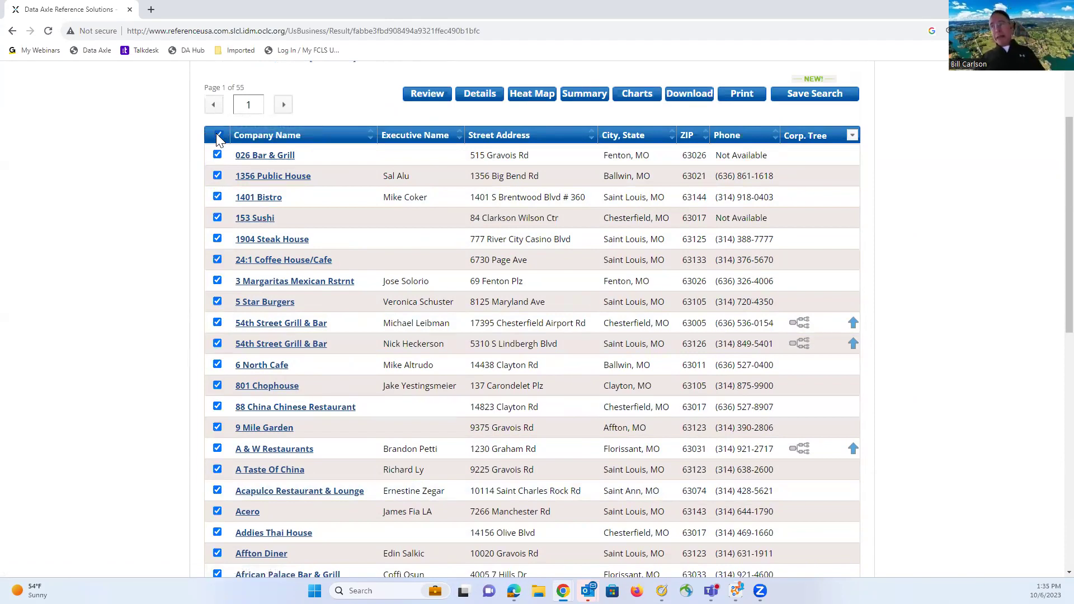
click(286, 107)
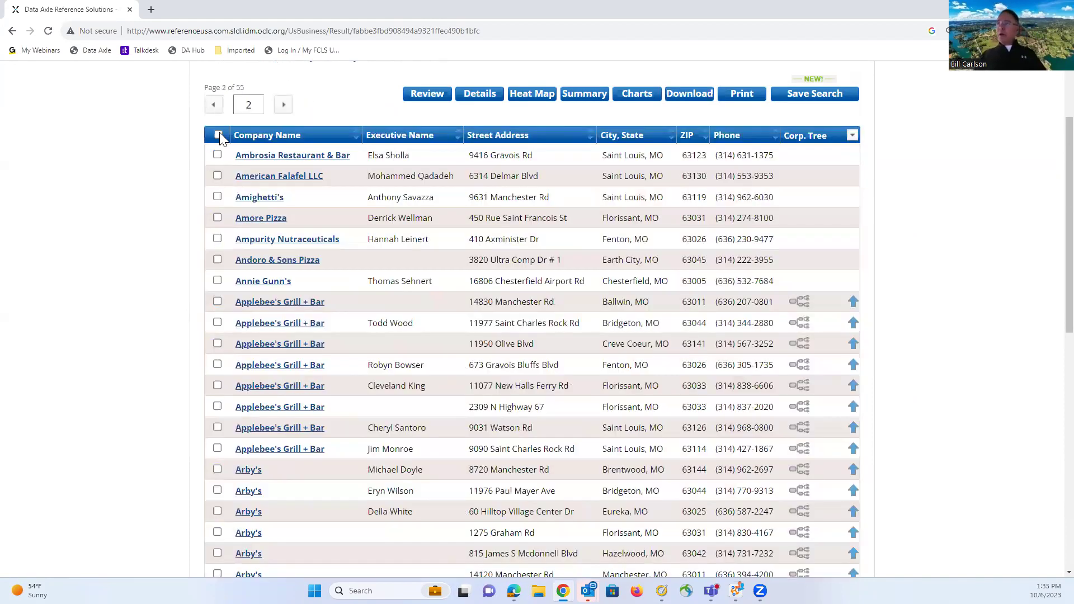
click(219, 135)
click(284, 105)
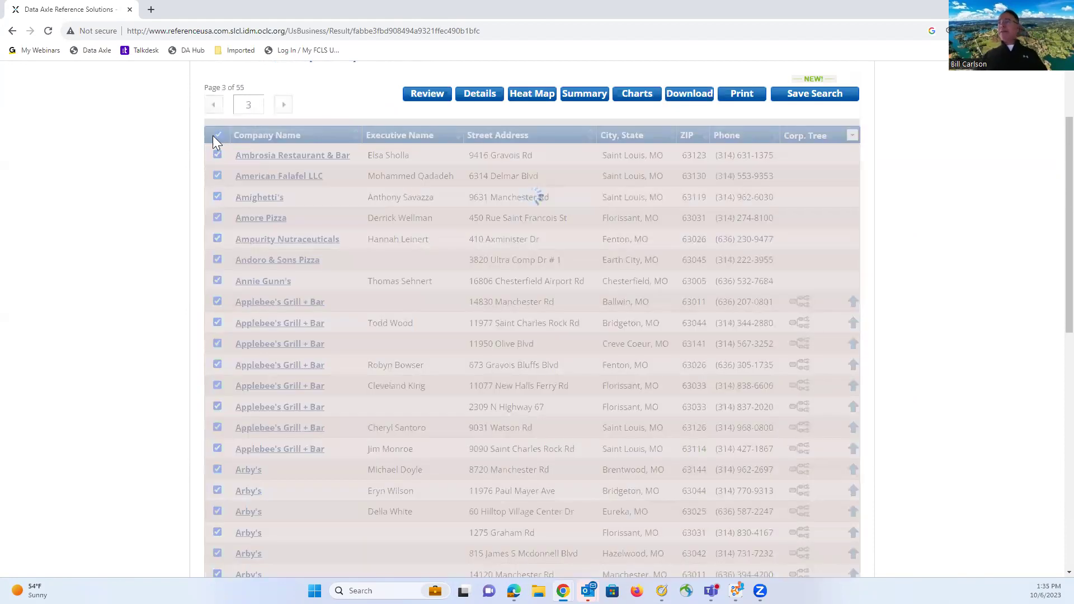
click(217, 135)
click(283, 104)
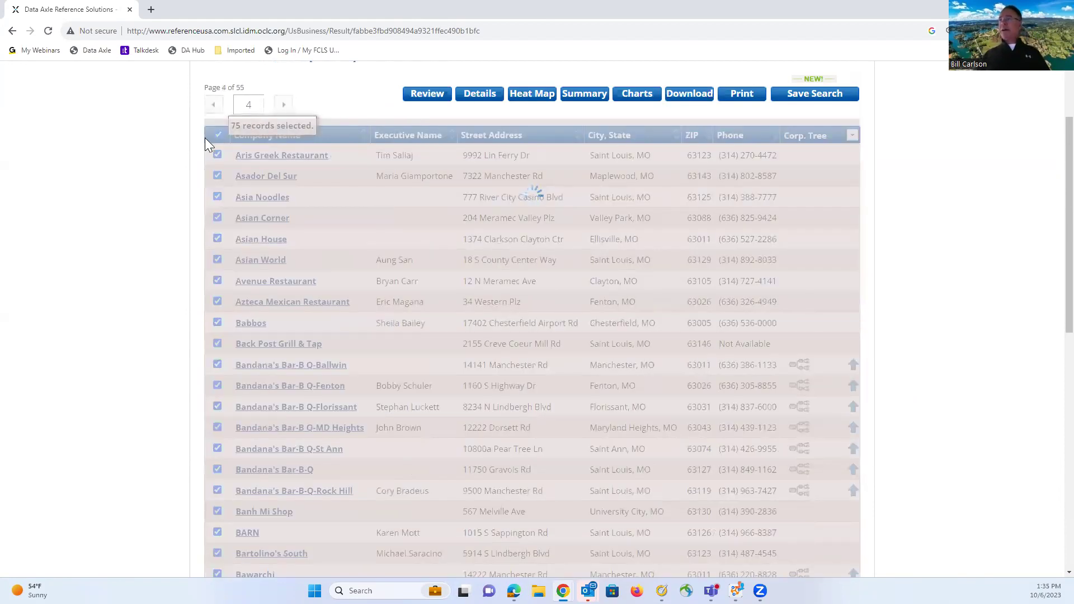
click(217, 135)
click(283, 105)
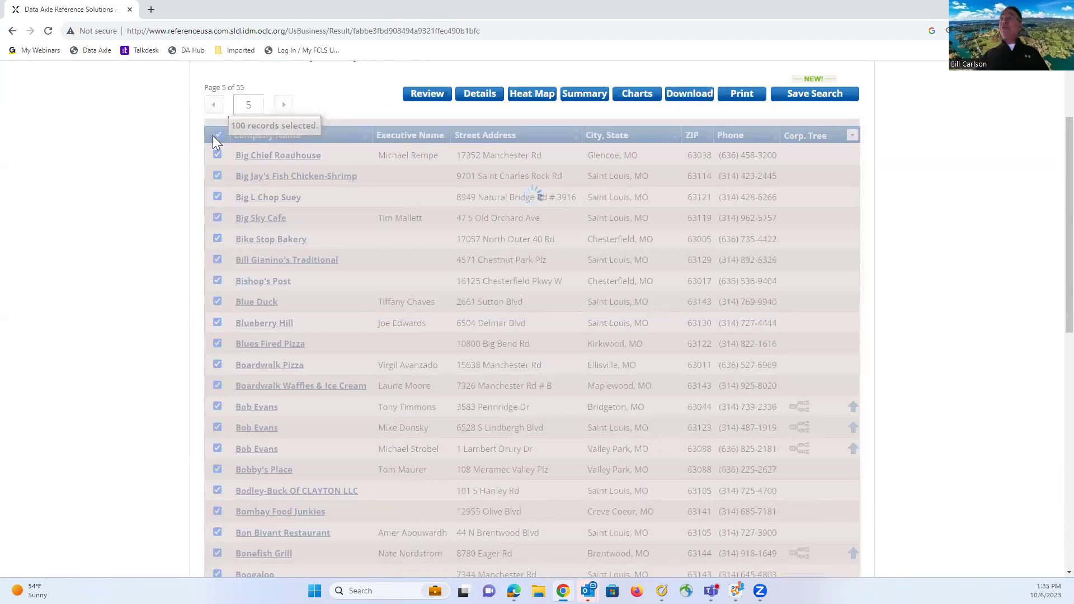
click(216, 135)
click(283, 105)
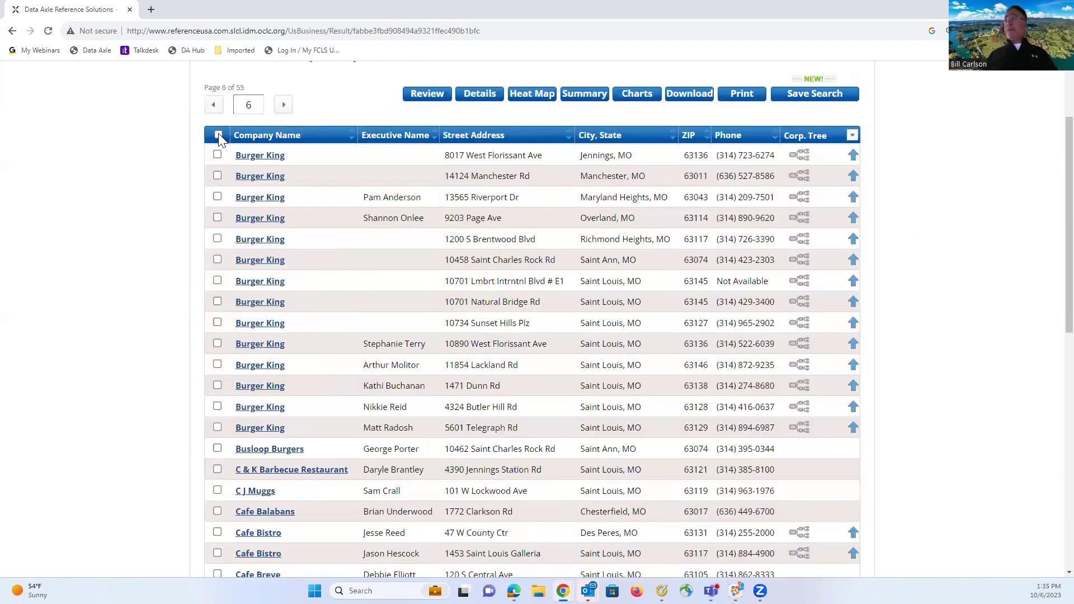
click(218, 135)
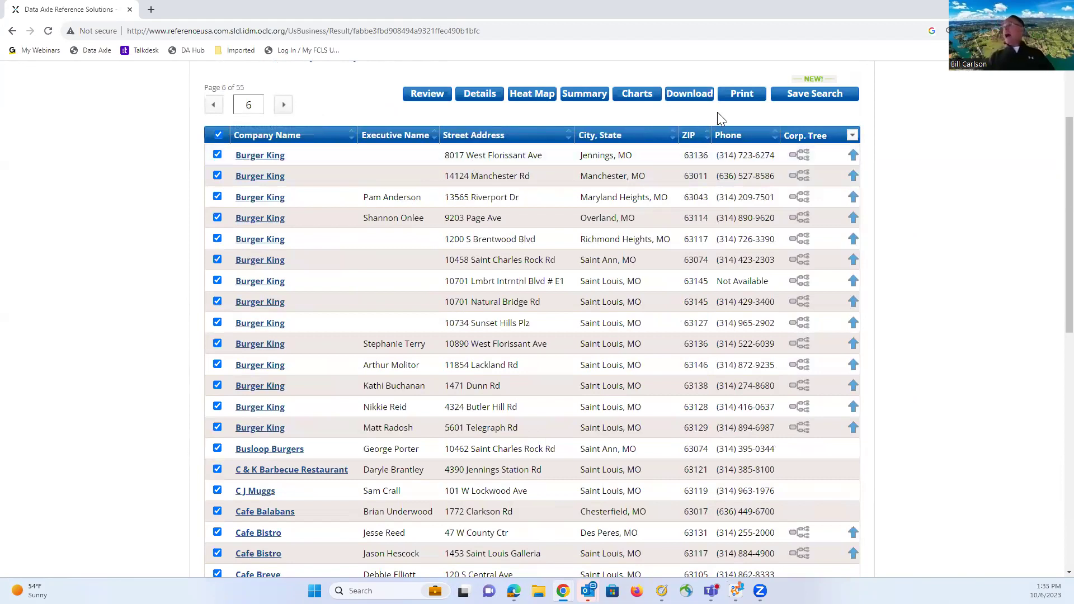
- Open the download options for the selected records and choose the Custom level of detail
click(681, 99)
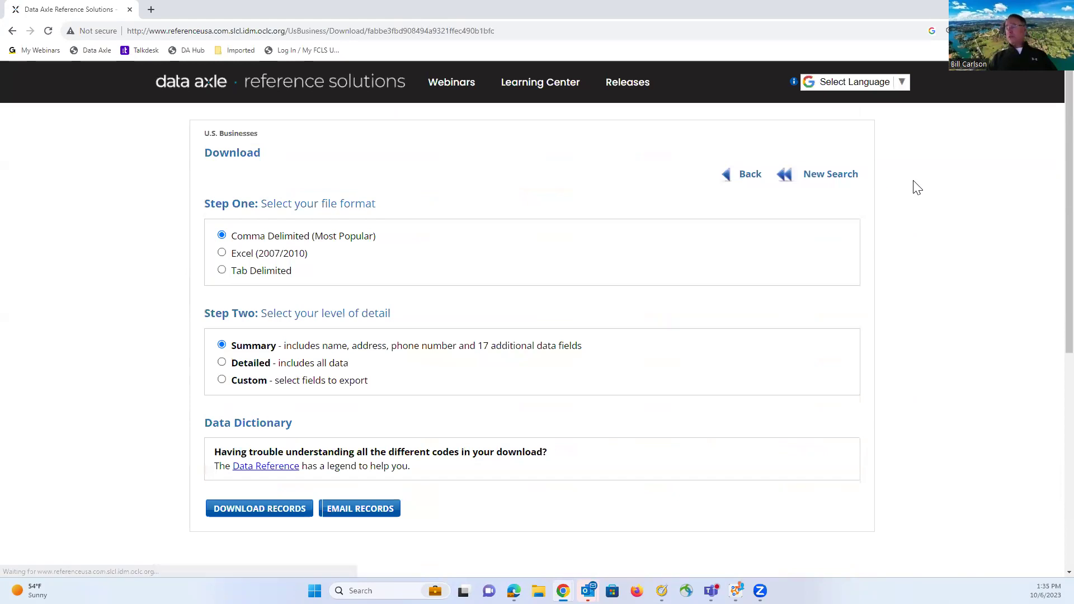
scroll(892, 227, down, 1)
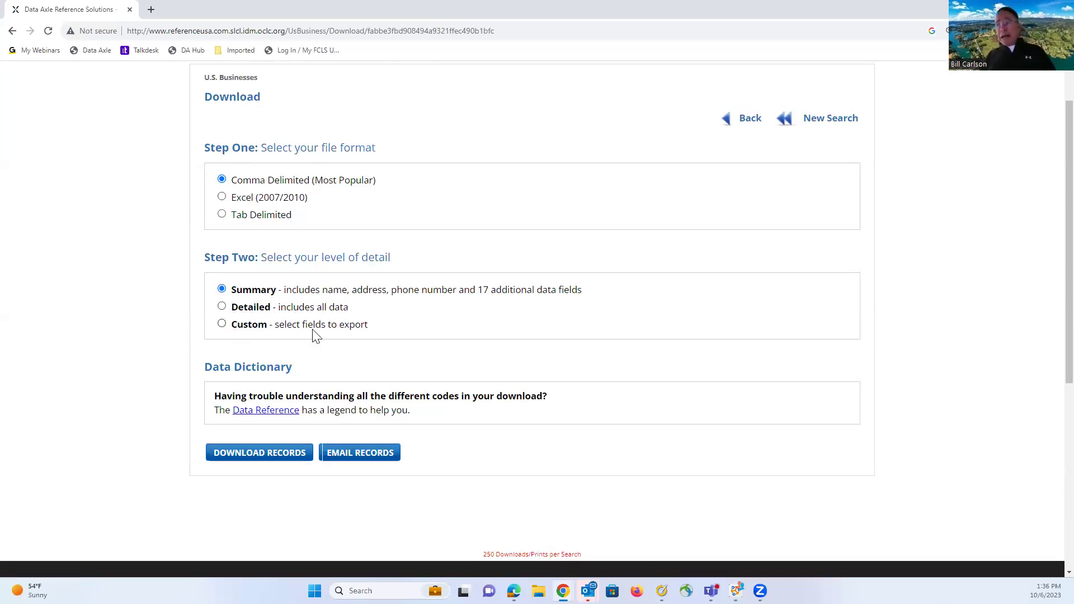
click(222, 325)
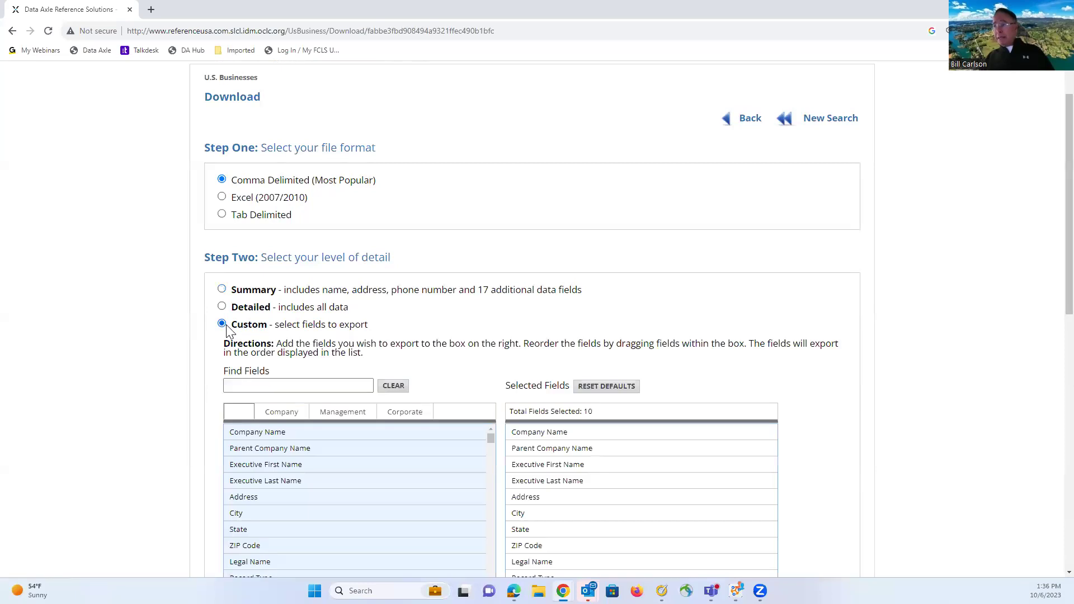
scroll(716, 241, down, 4)
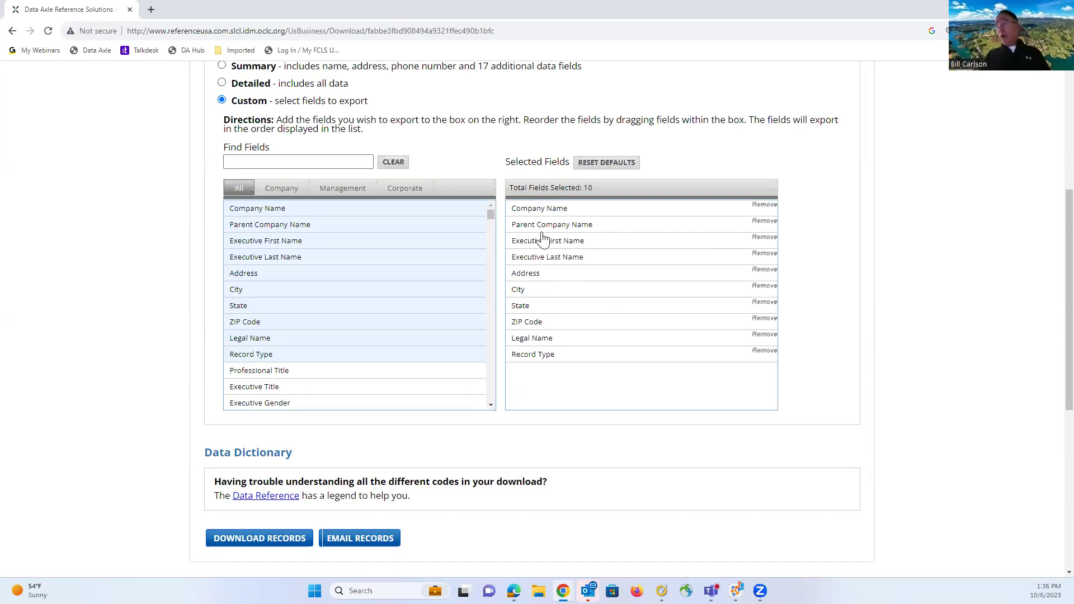
- Find the Website field by searching for Web, add it to the export fields, and download the records
click(240, 161)
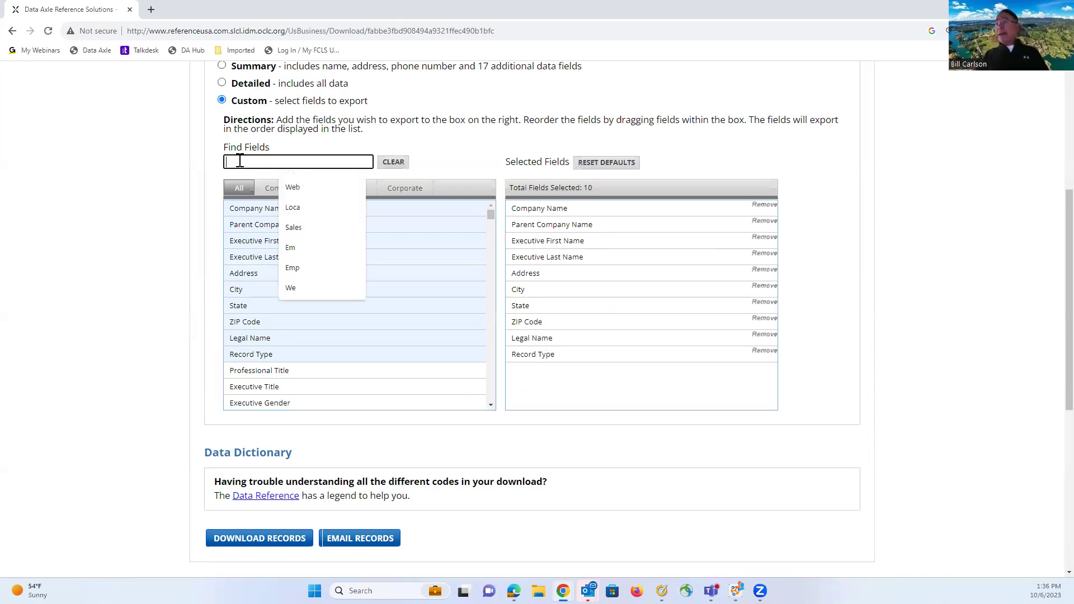
text(we)
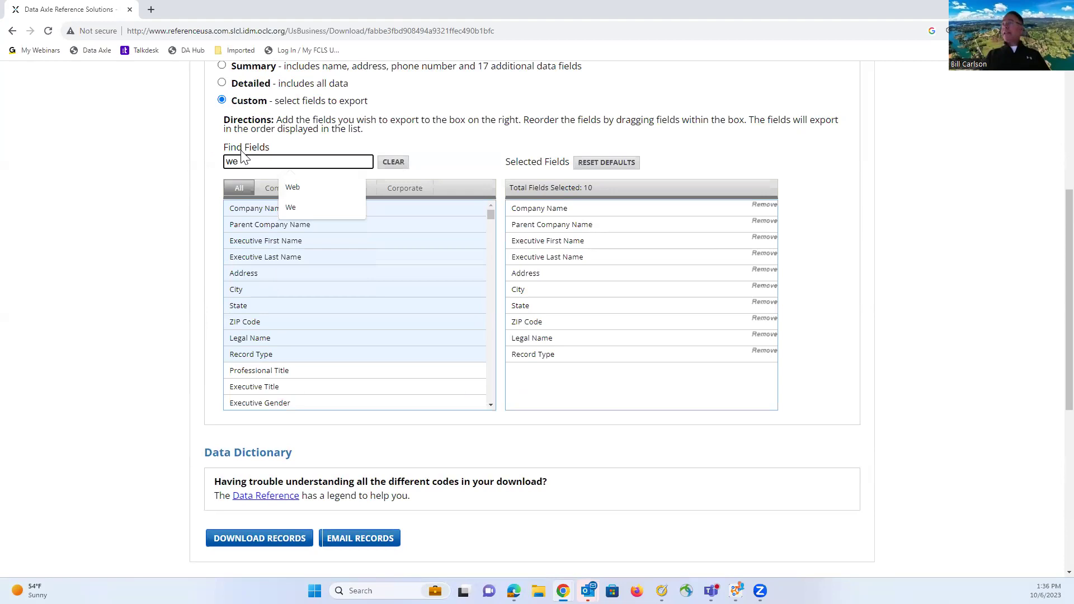
click(293, 189)
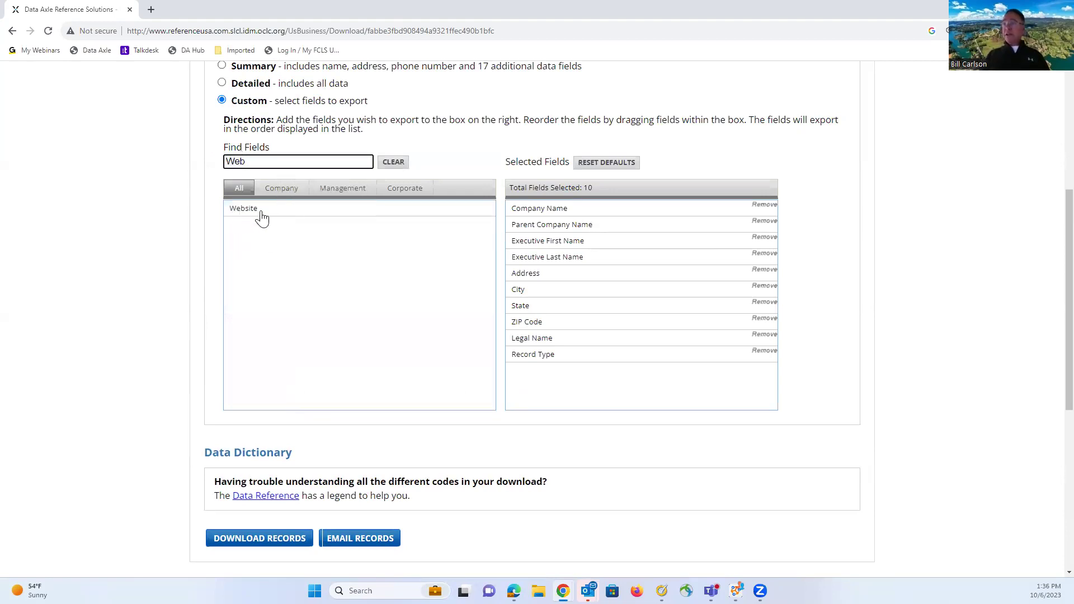
click(251, 215)
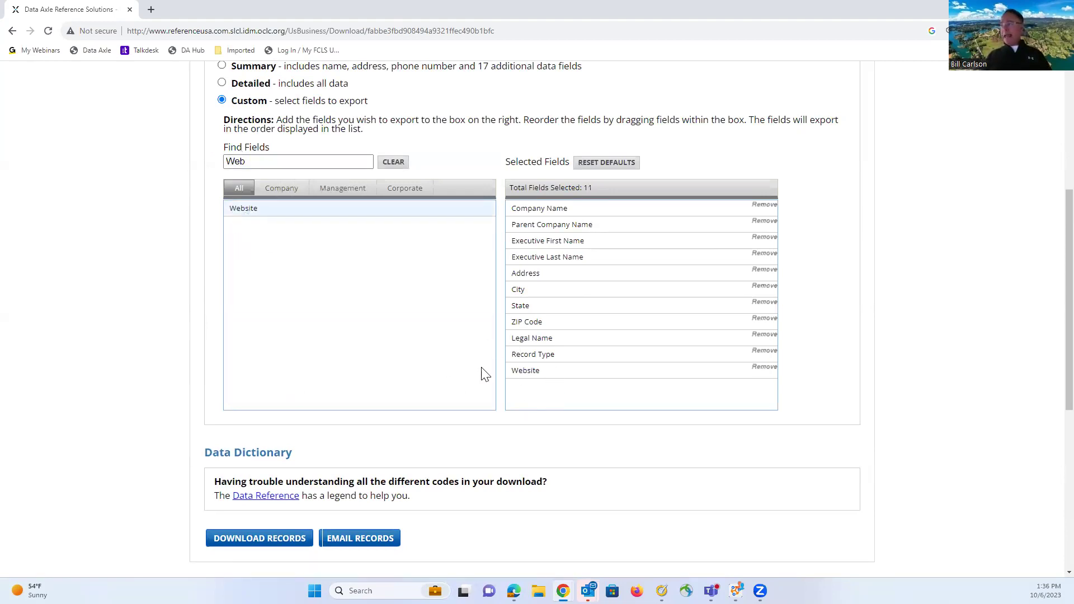
scroll(515, 385, down, 2)
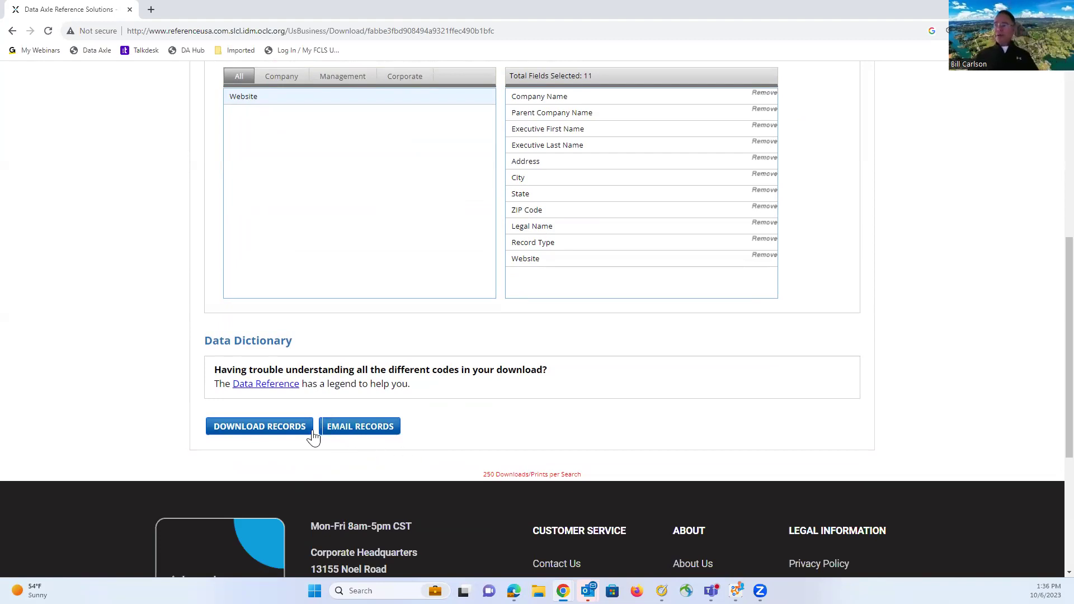
click(256, 431)
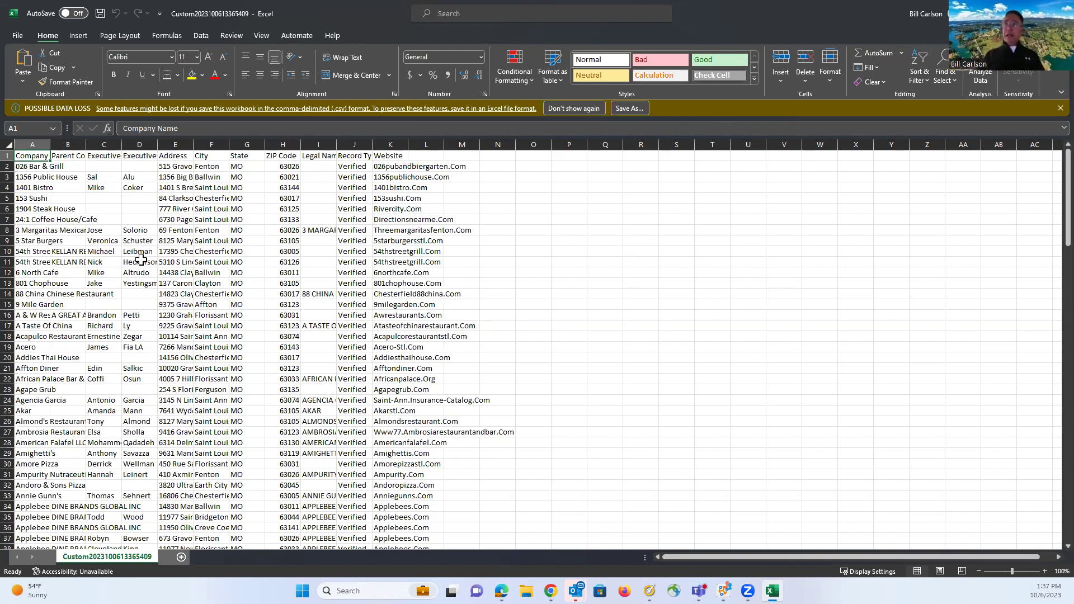
- Switch to the downloaded file in Excel, select the entire sheet, and close the workbook without editing it
click(7, 143)
right_click(165, 262)
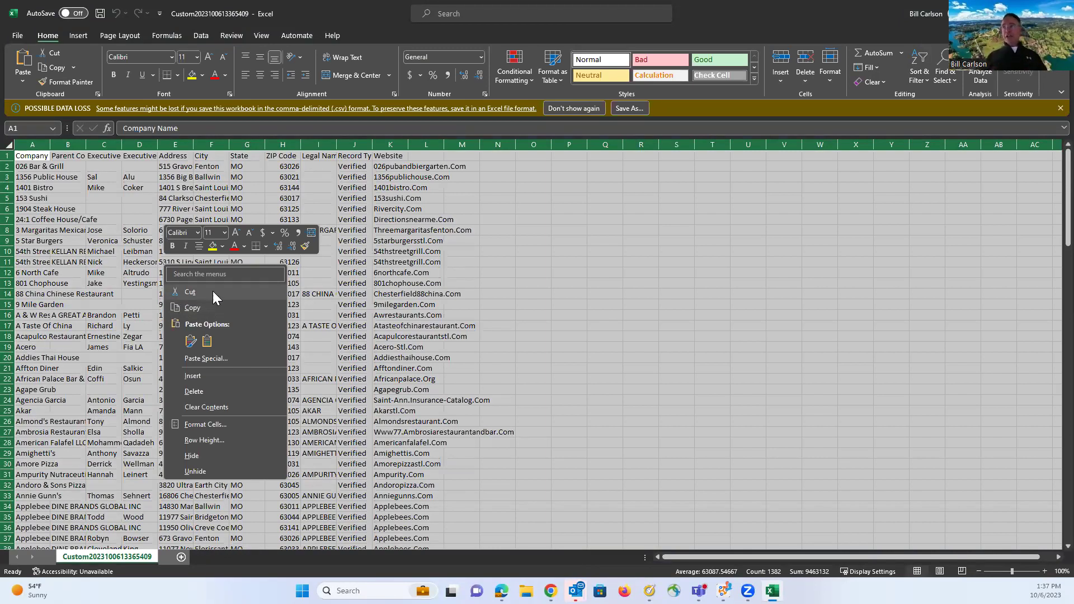
key(Escape)
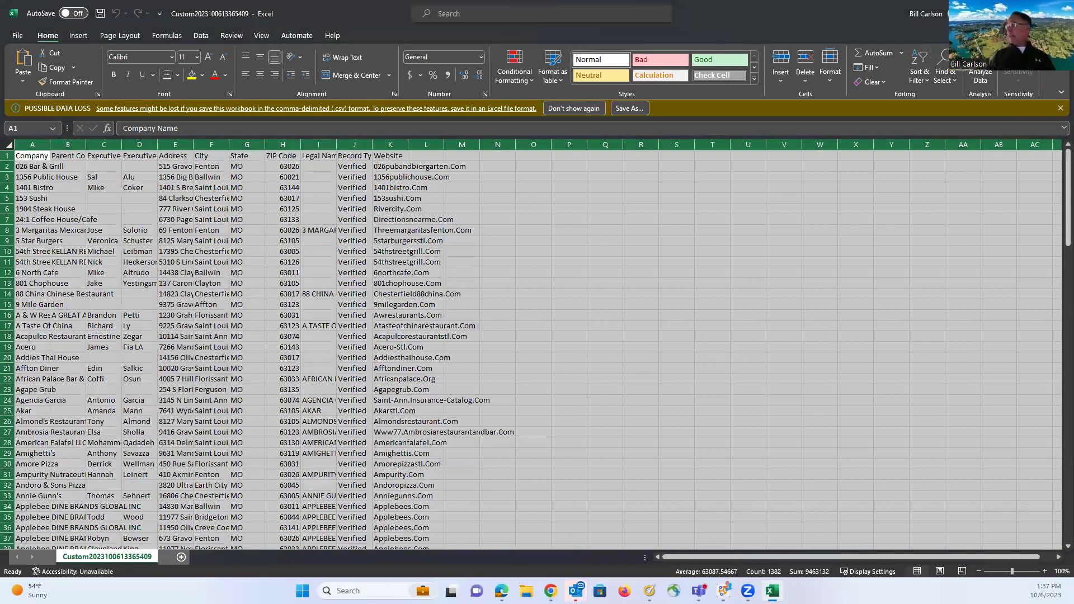
click(1061, 13)
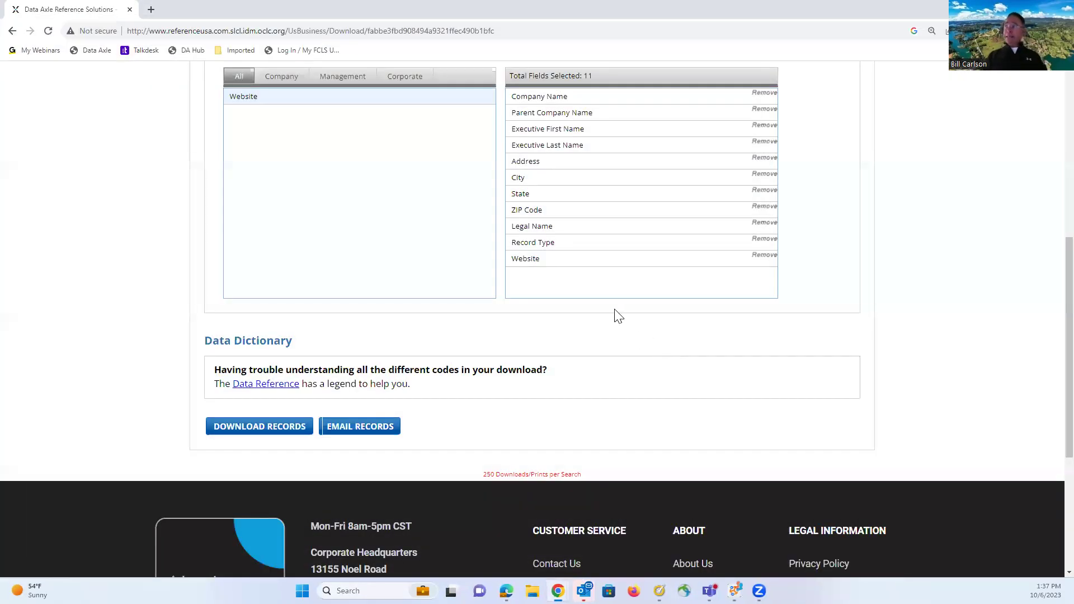
- Go back from the download options to the search criteria and reload the results to clear the previous record selection
scroll(621, 307, up, 7)
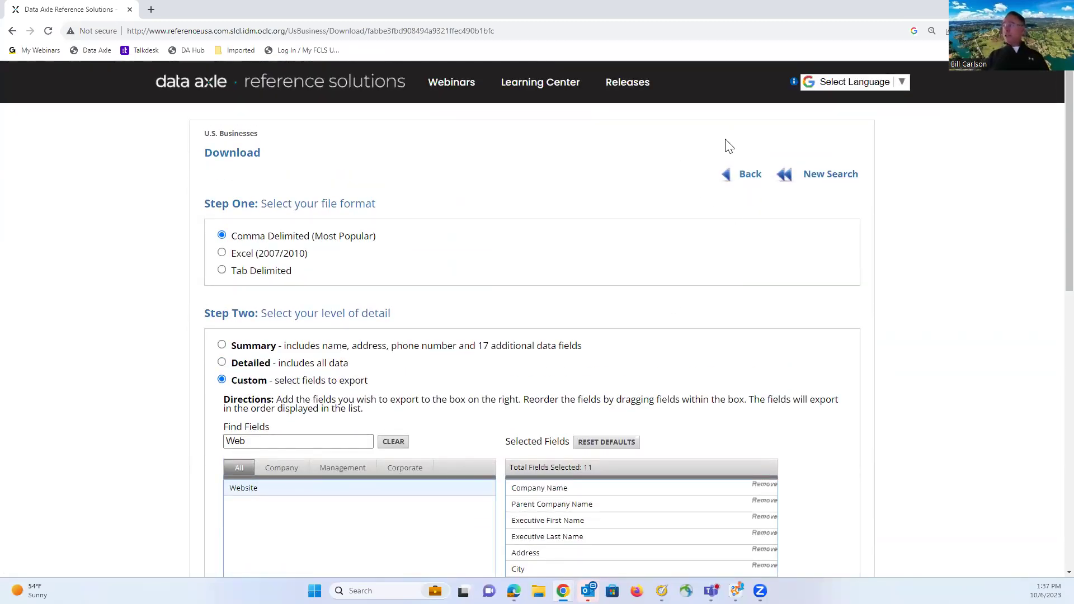
click(744, 179)
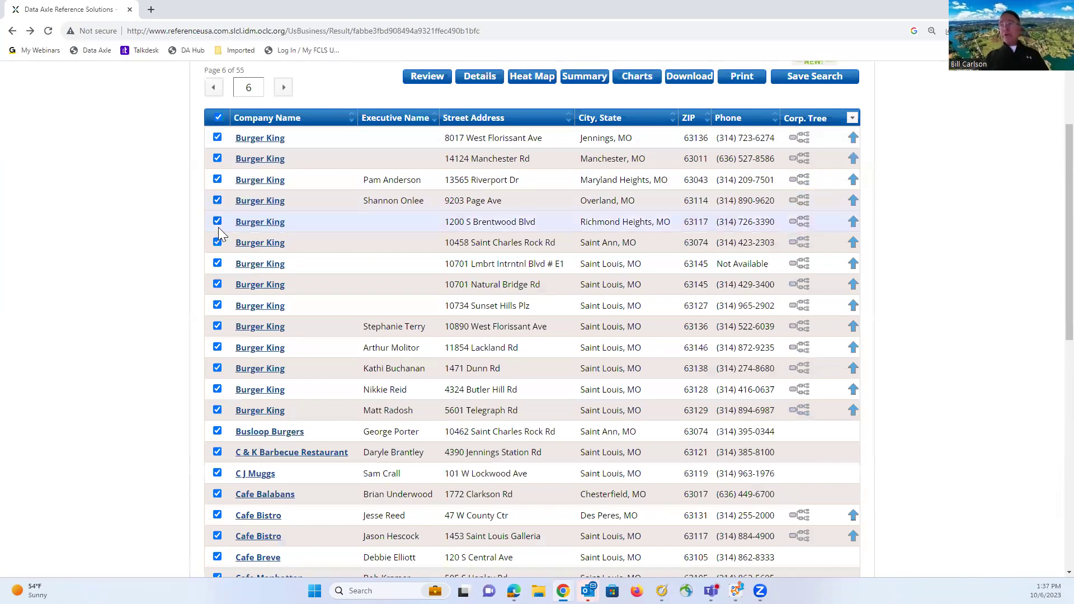
scroll(366, 117, up, 2)
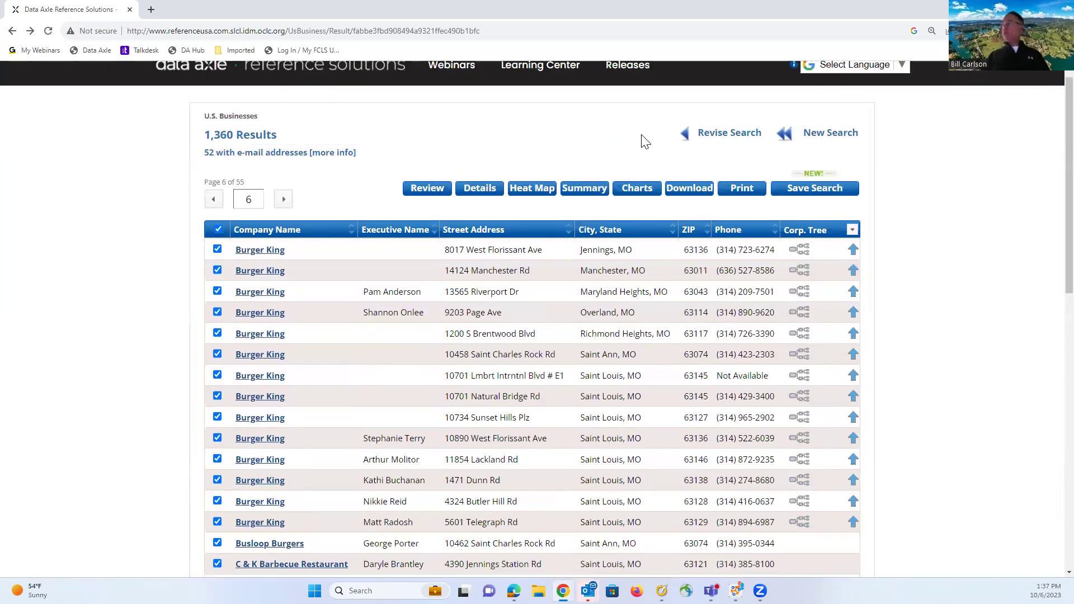
click(711, 140)
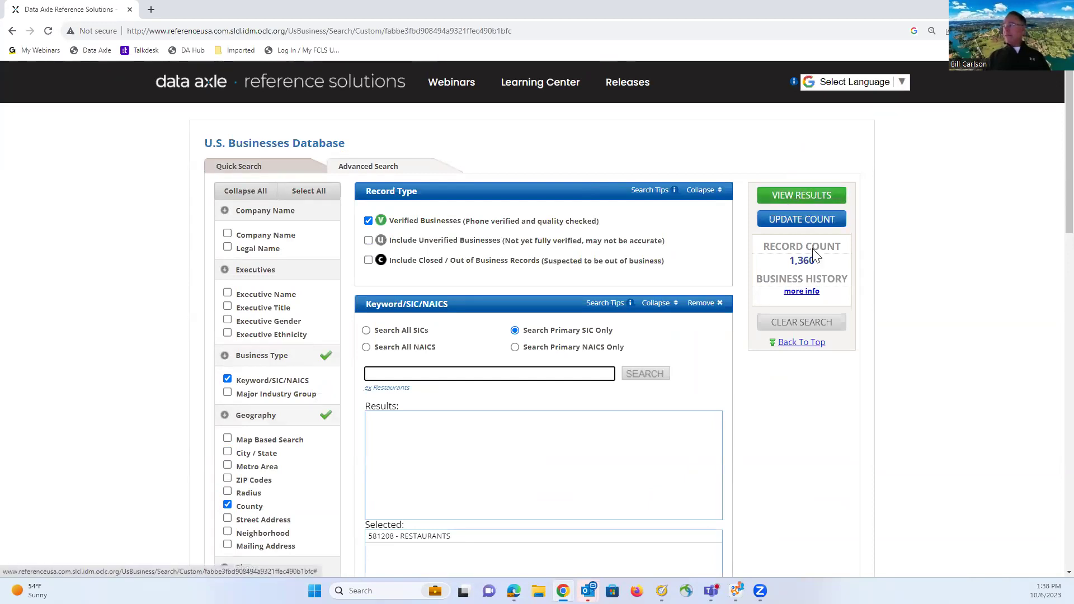
click(797, 203)
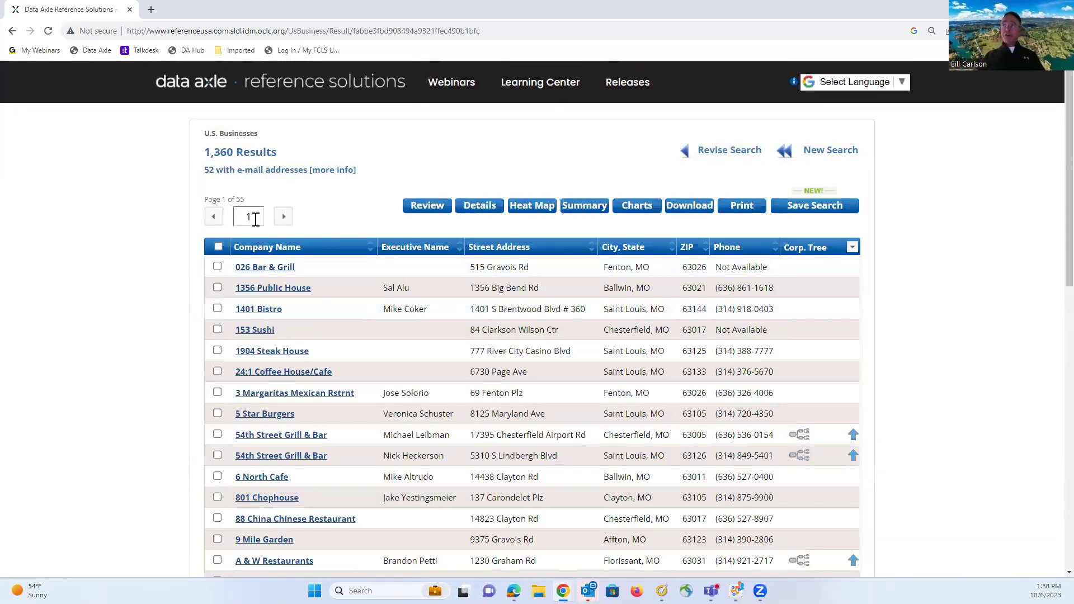
- Jump to results page 11 and select all records on each of pages 11 through 14
click(255, 216)
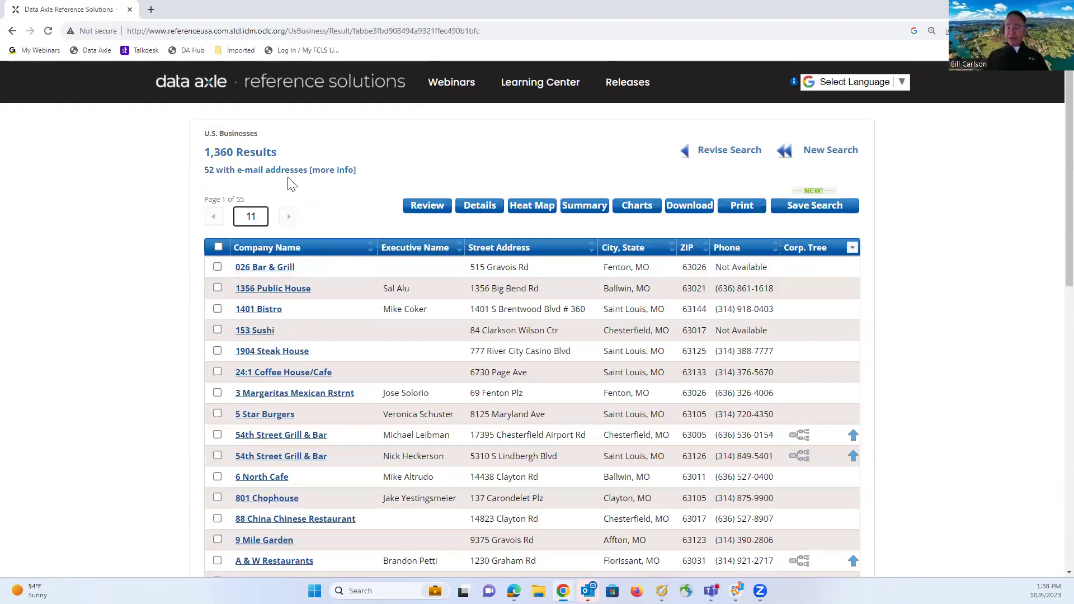
key(Return)
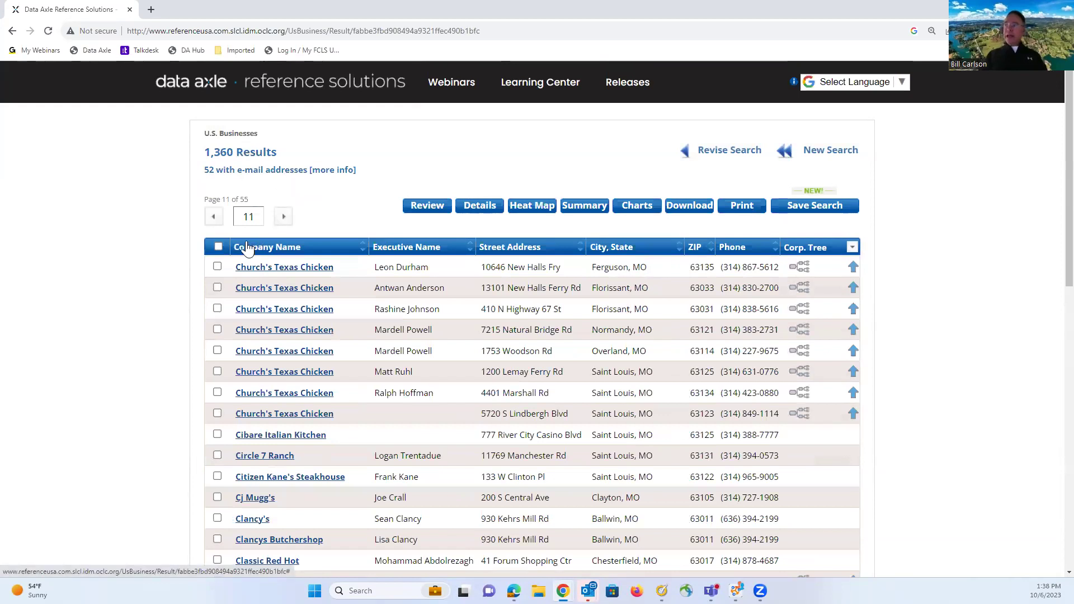
click(218, 247)
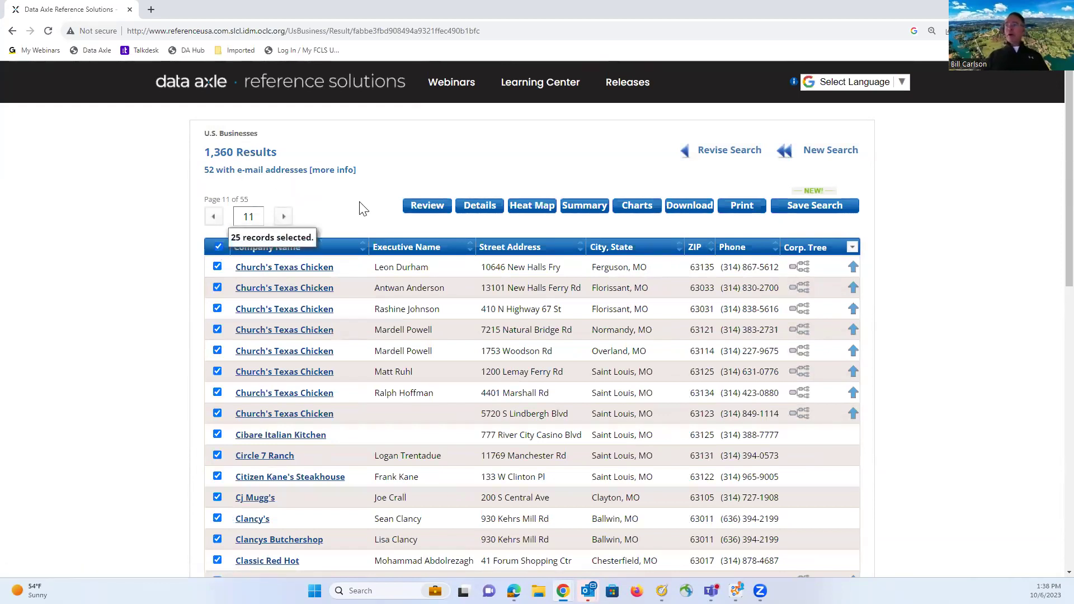
click(284, 217)
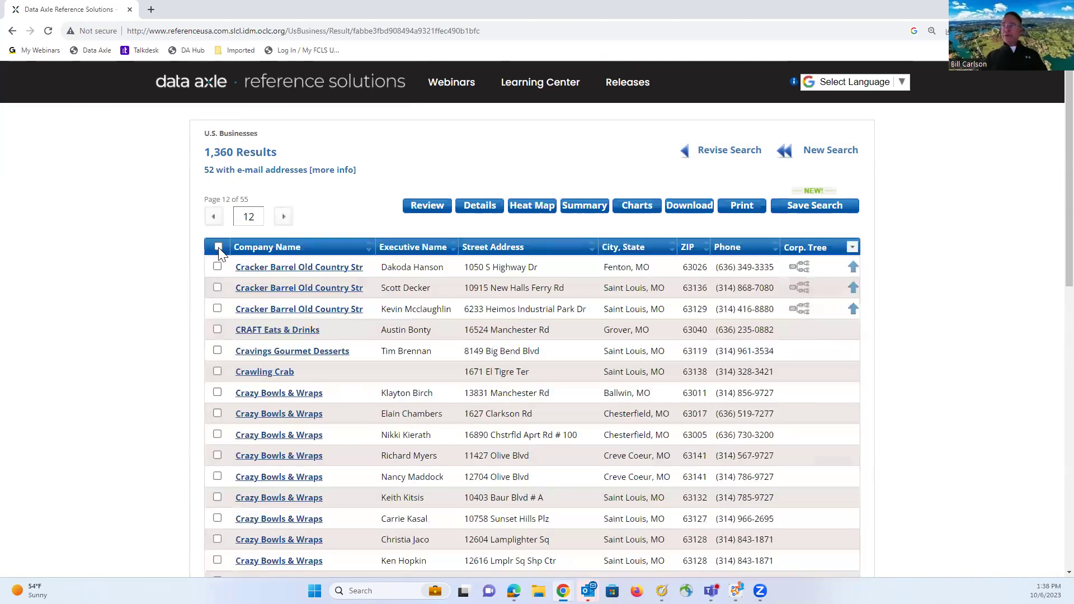
click(218, 248)
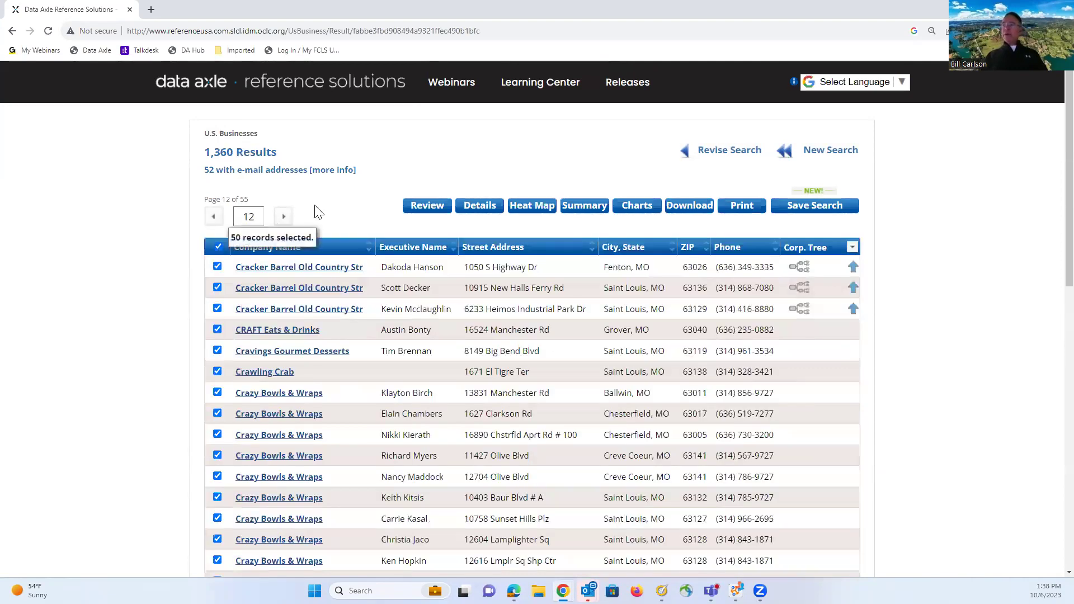
click(284, 217)
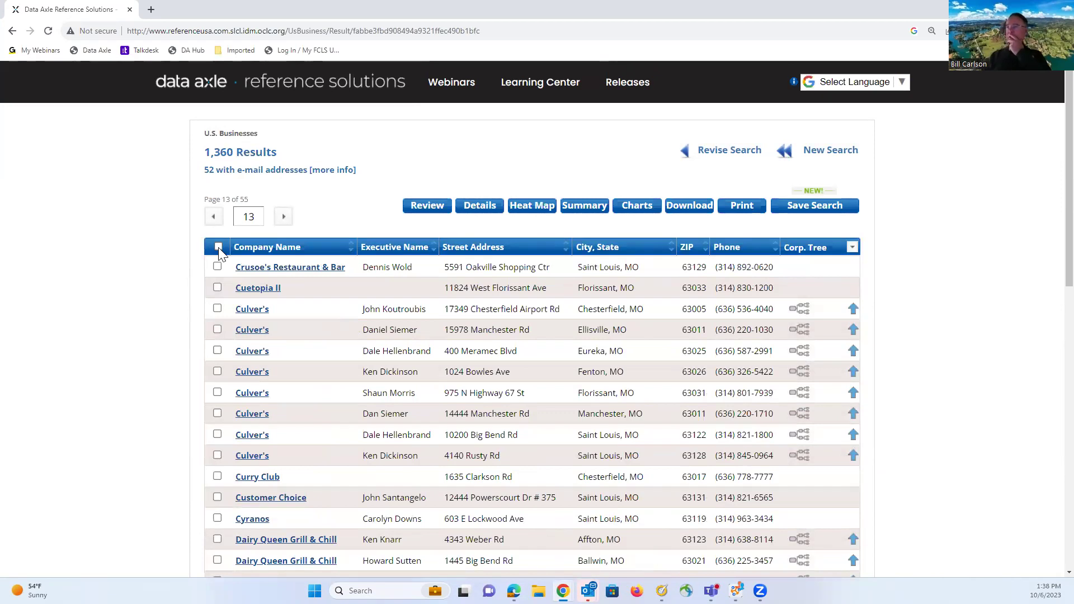
click(218, 249)
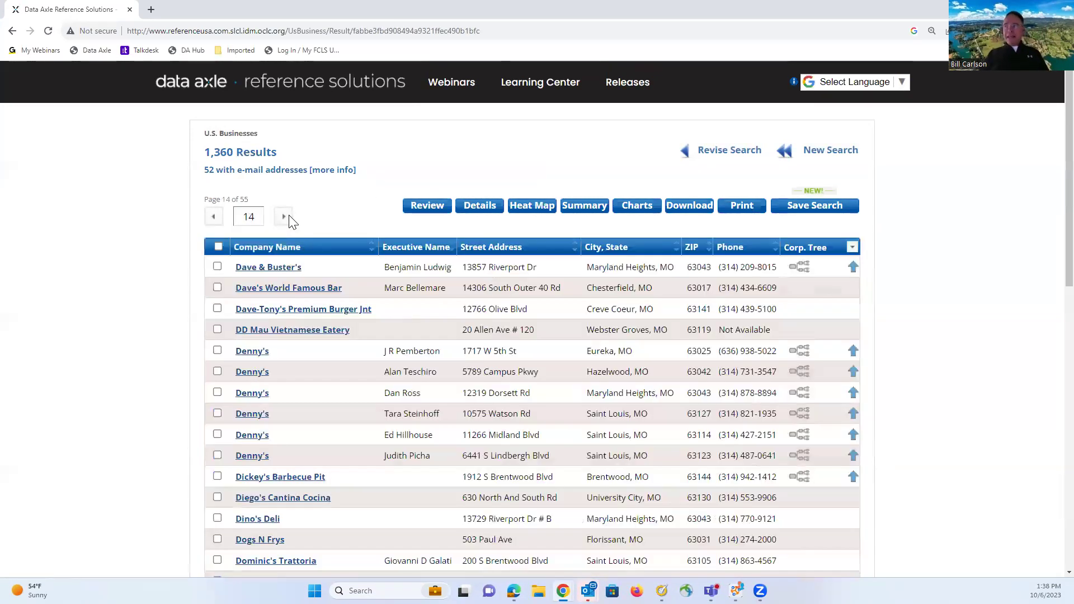
click(217, 247)
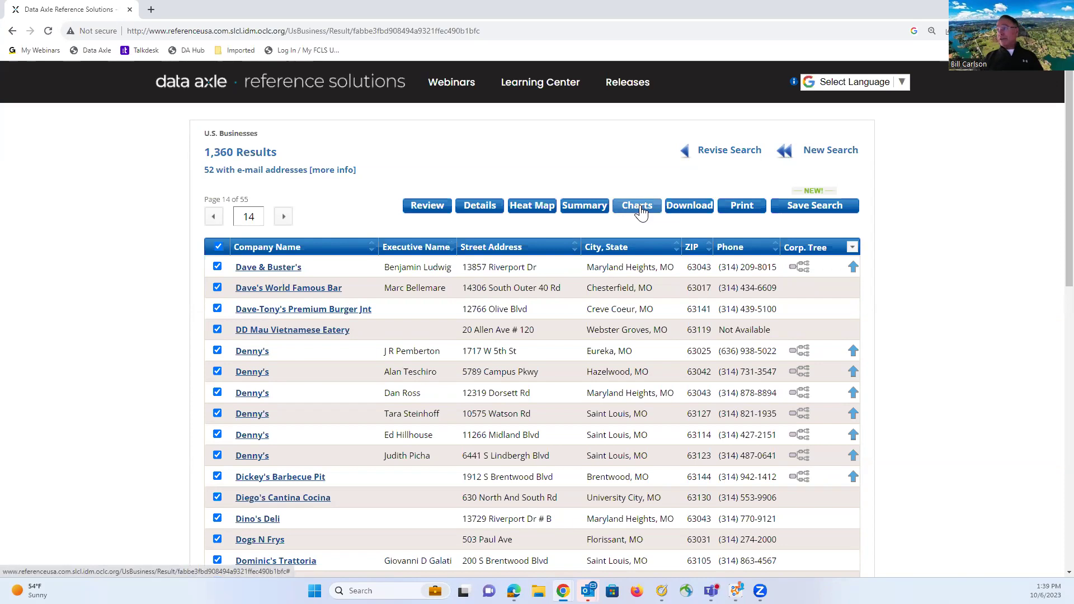
- View the City and Sales Volume summary charts with their image export options, and return to the results
click(641, 212)
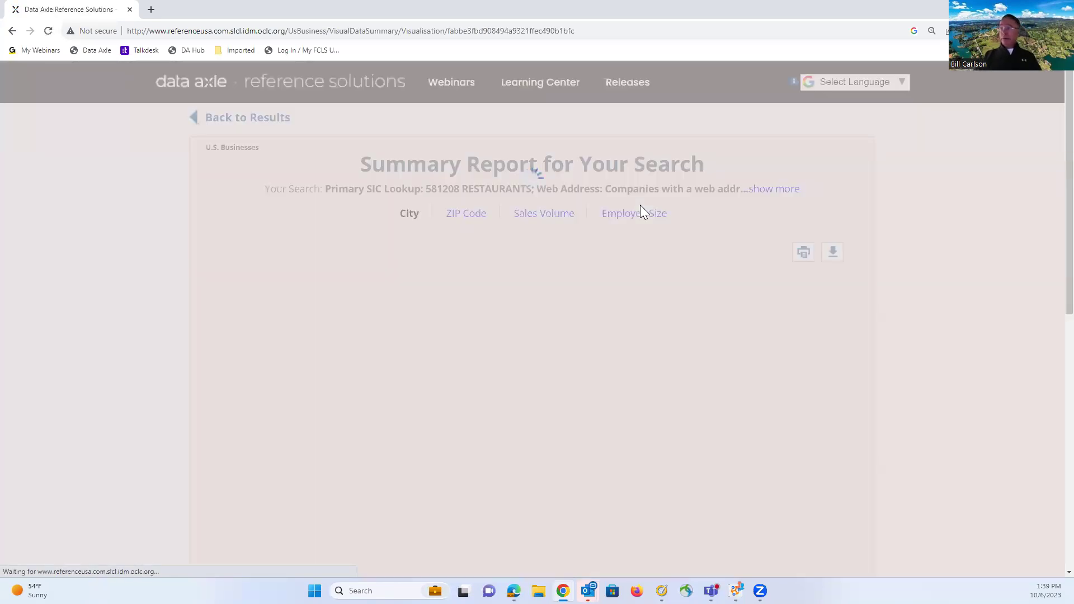
scroll(754, 297, down, 1)
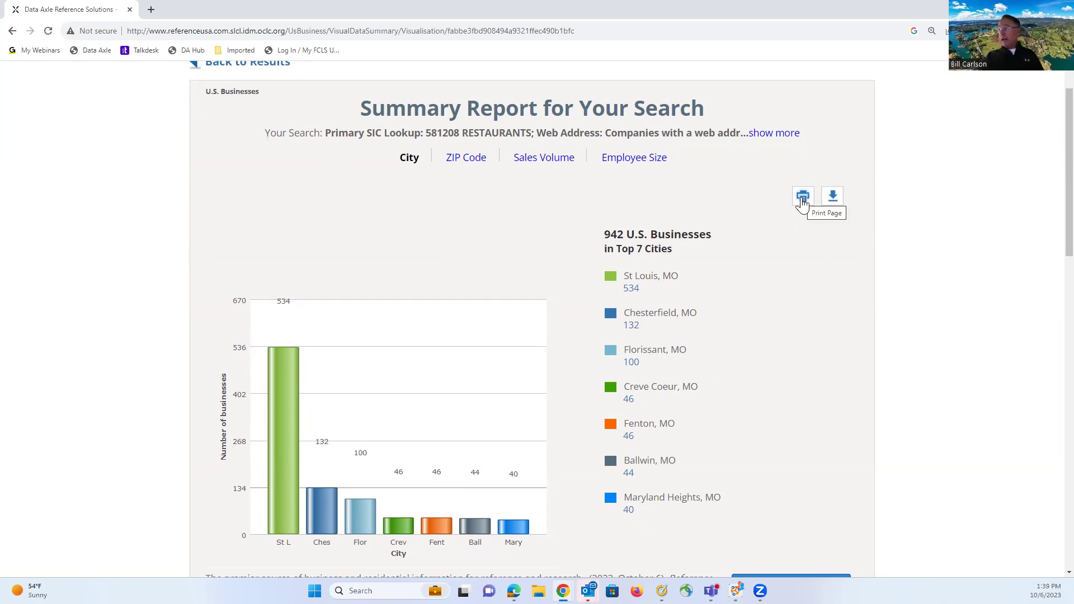
click(833, 200)
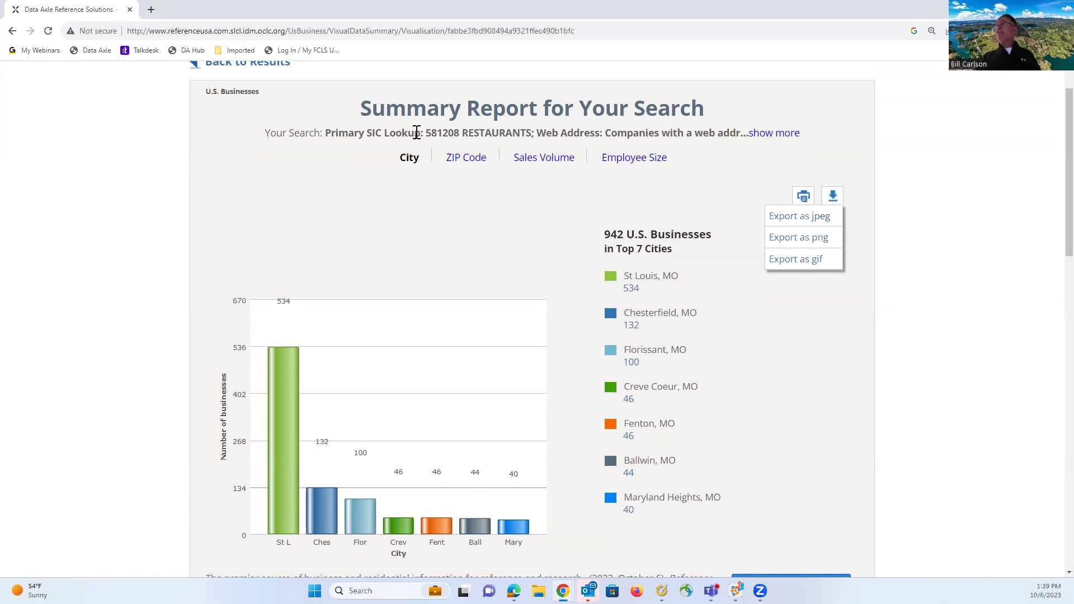
click(545, 159)
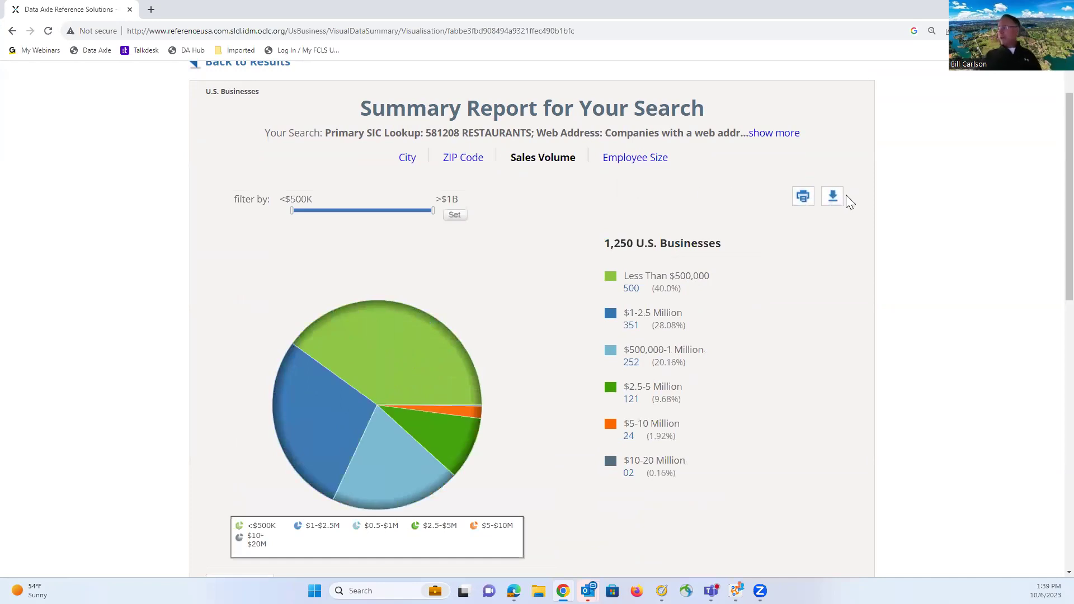
click(833, 206)
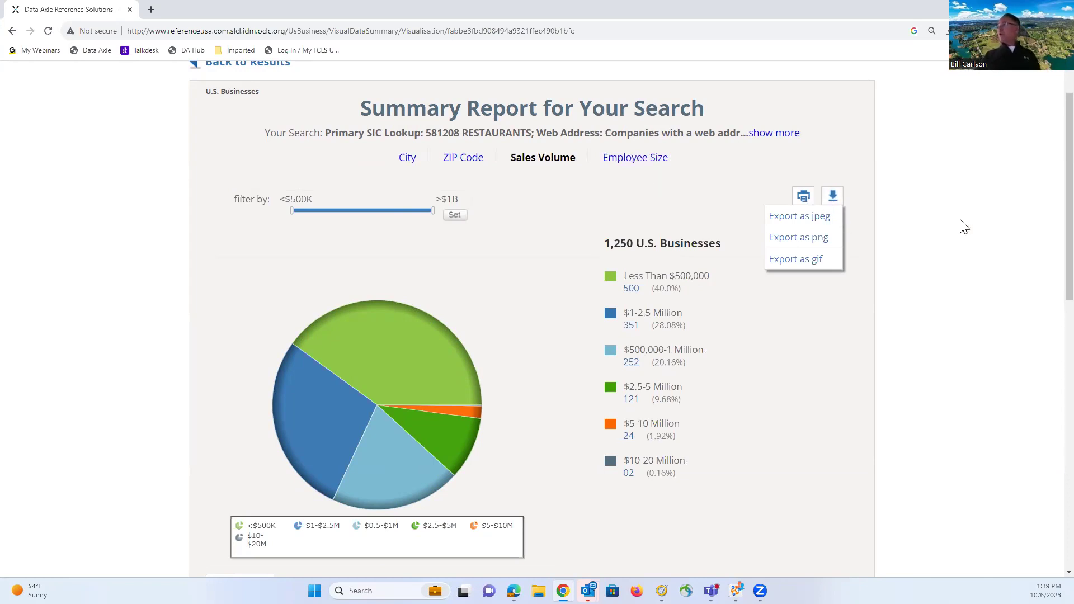
scroll(928, 179, up, 1)
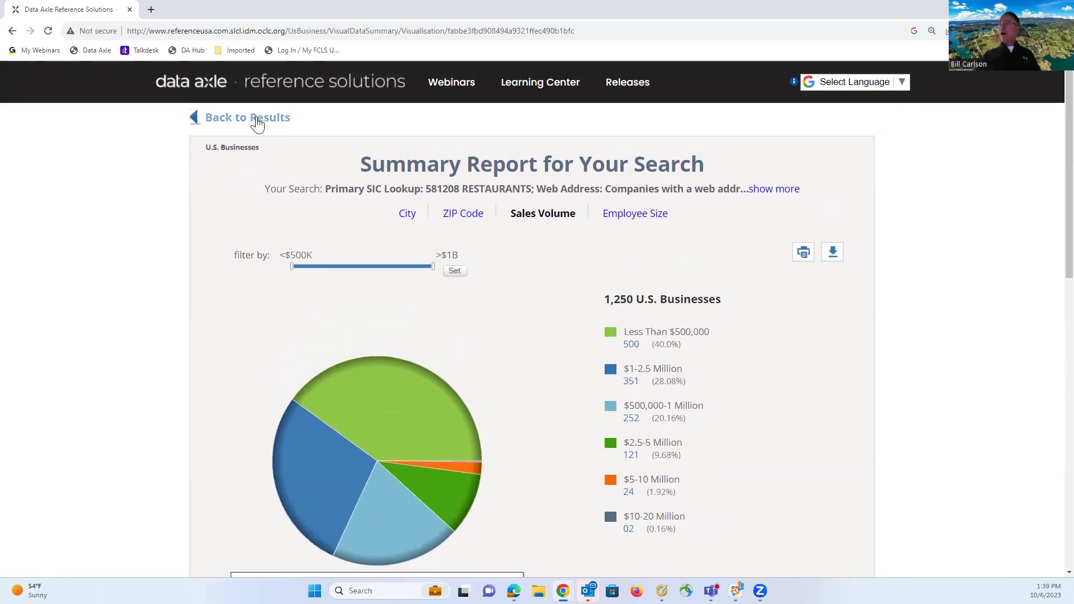
click(256, 122)
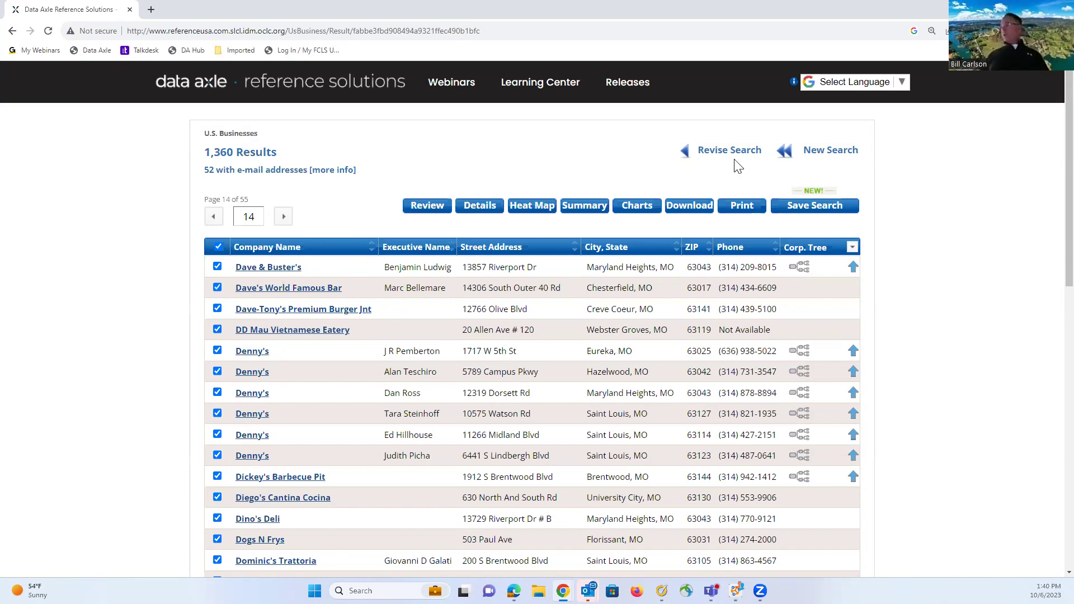
- Revise the search without changing any criteria and reload the results list from its first page
click(716, 155)
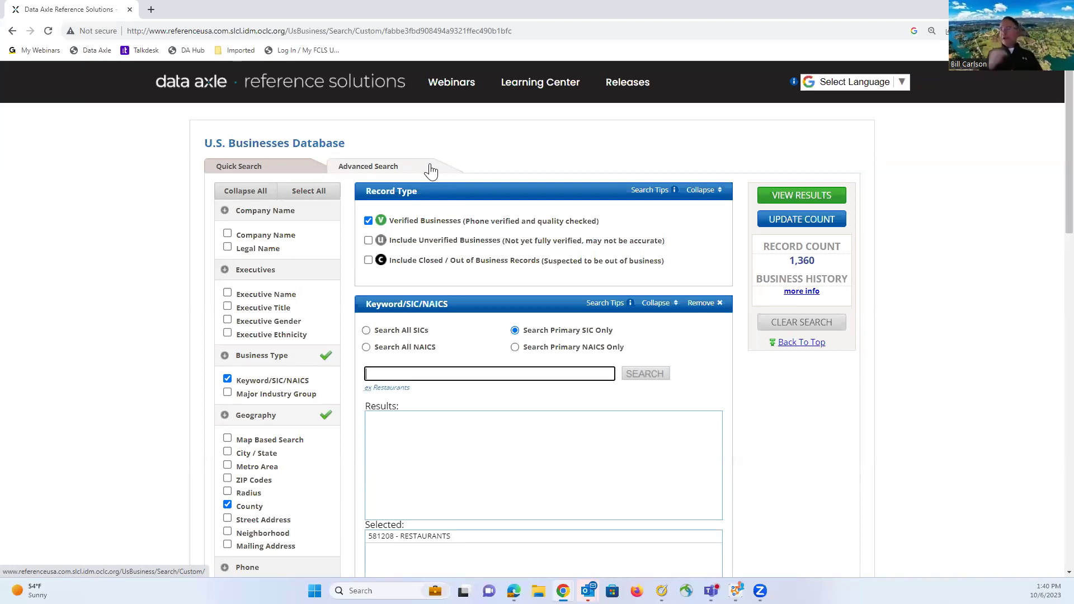
click(801, 196)
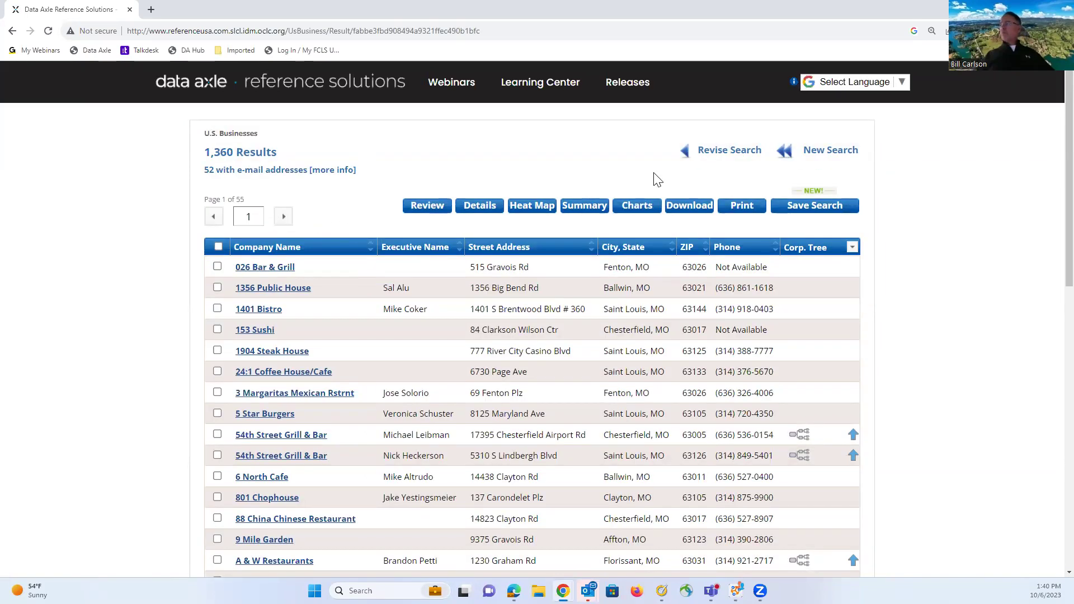
click(711, 157)
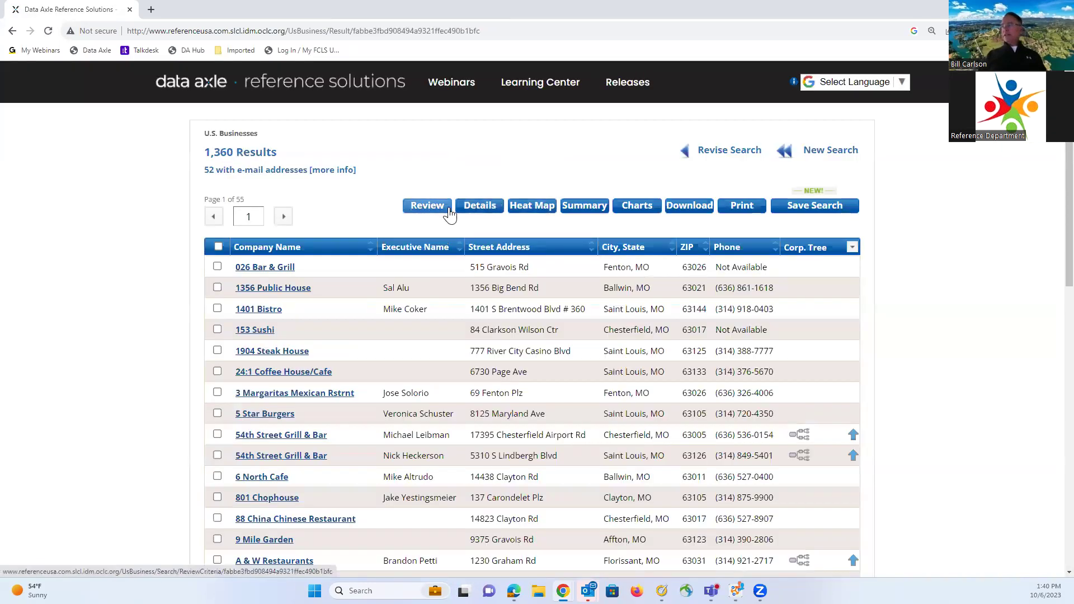
- Find the Arby's at 8720 Manchester Rd on results page 2 and open its detailed record
click(283, 216)
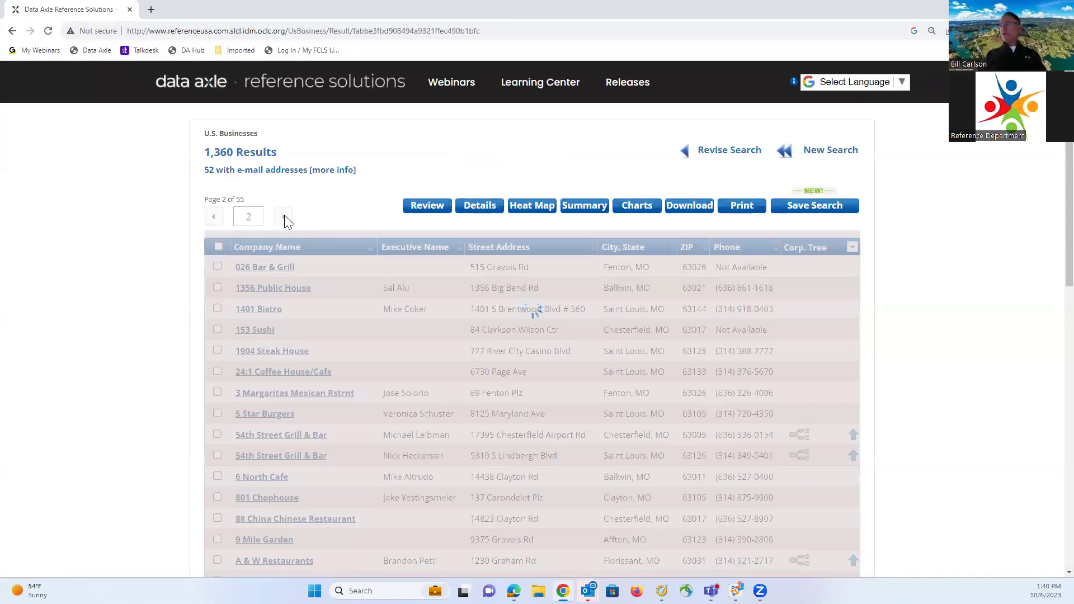
click(284, 216)
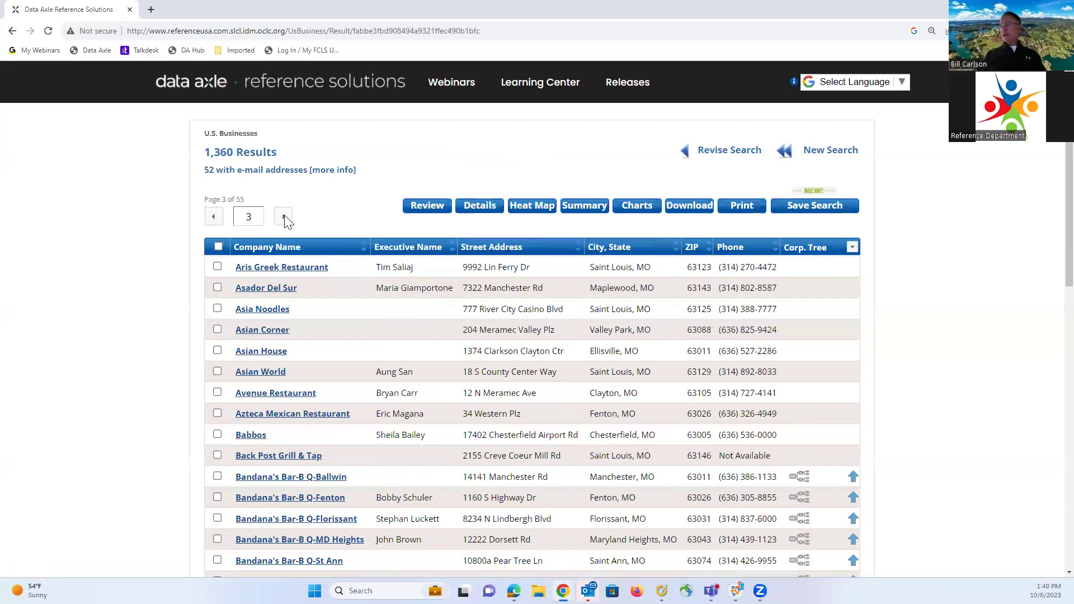
click(213, 216)
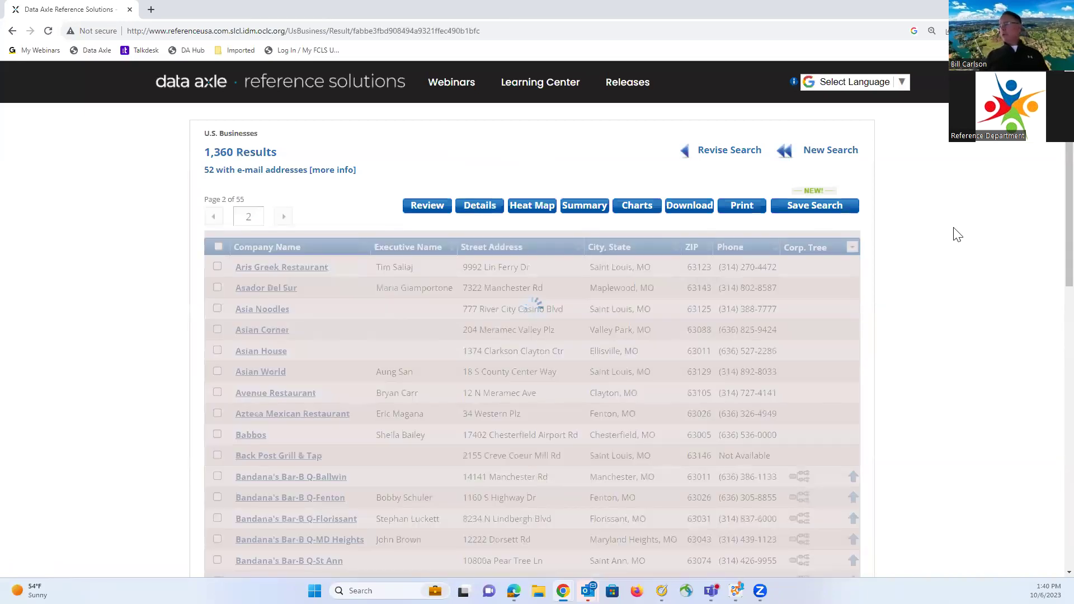
scroll(955, 236, down, 4)
scroll(956, 235, up, 3)
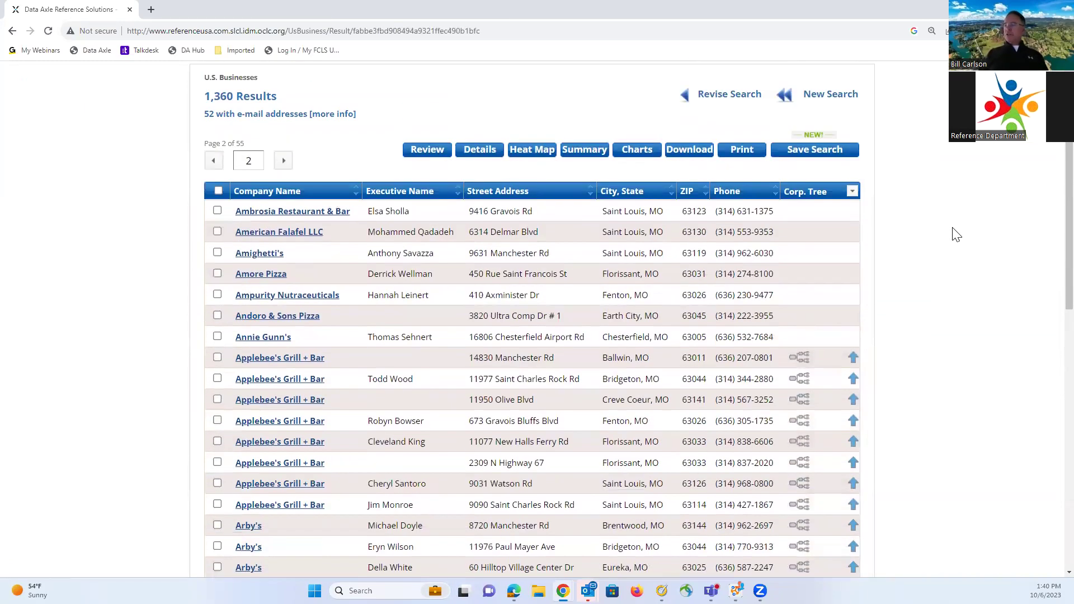
scroll(955, 236, down, 1)
scroll(955, 235, down, 1)
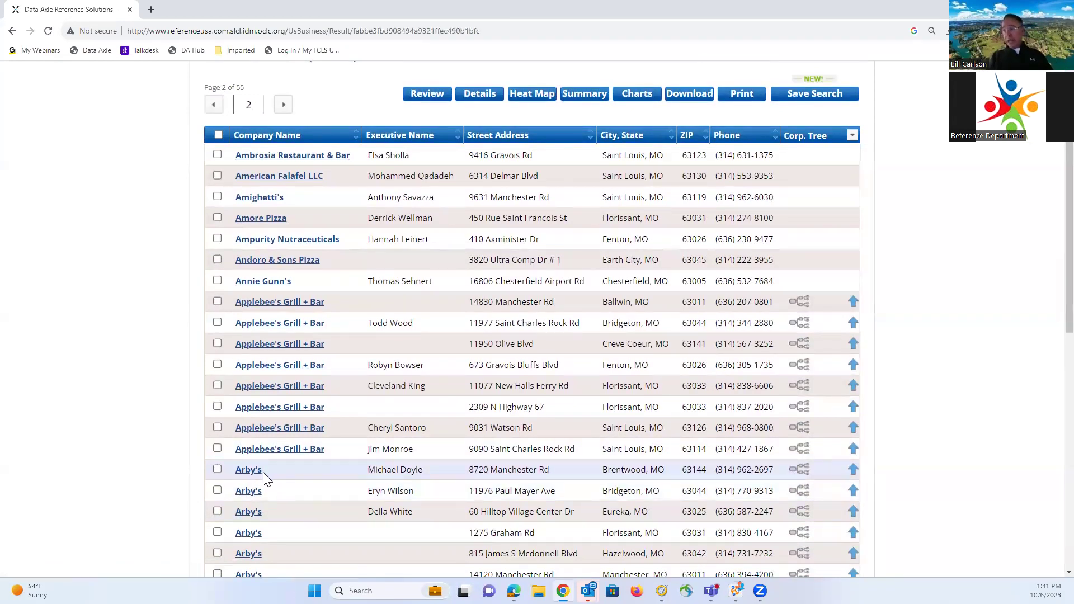
click(249, 475)
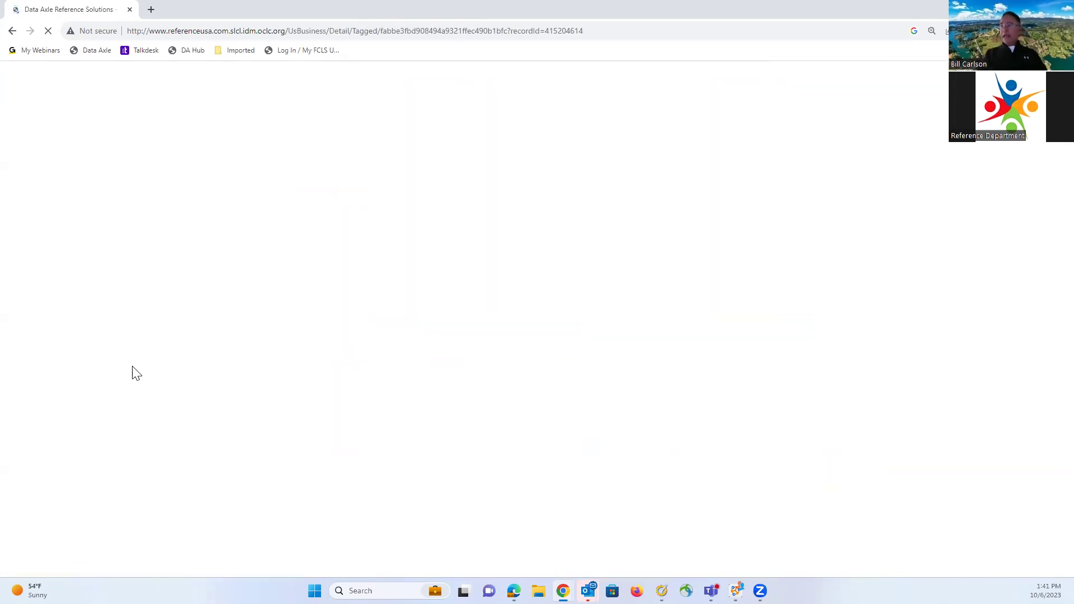
- Examine the Arby's record from its location info through its business demographics, and expand the Photo, Map, & Directions section
scroll(192, 400, down, 2)
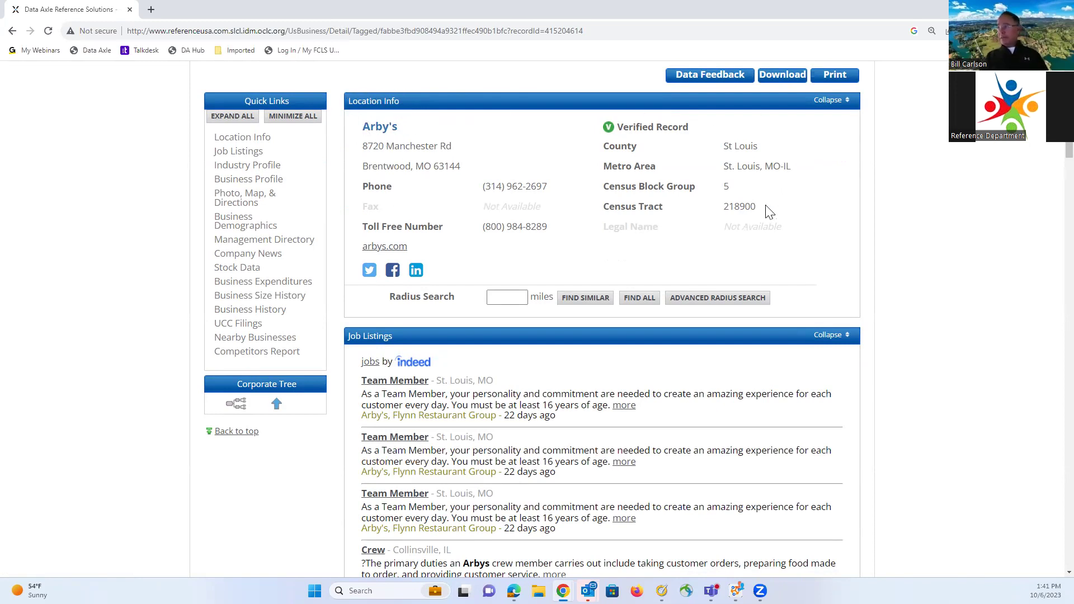
scroll(721, 266, down, 2)
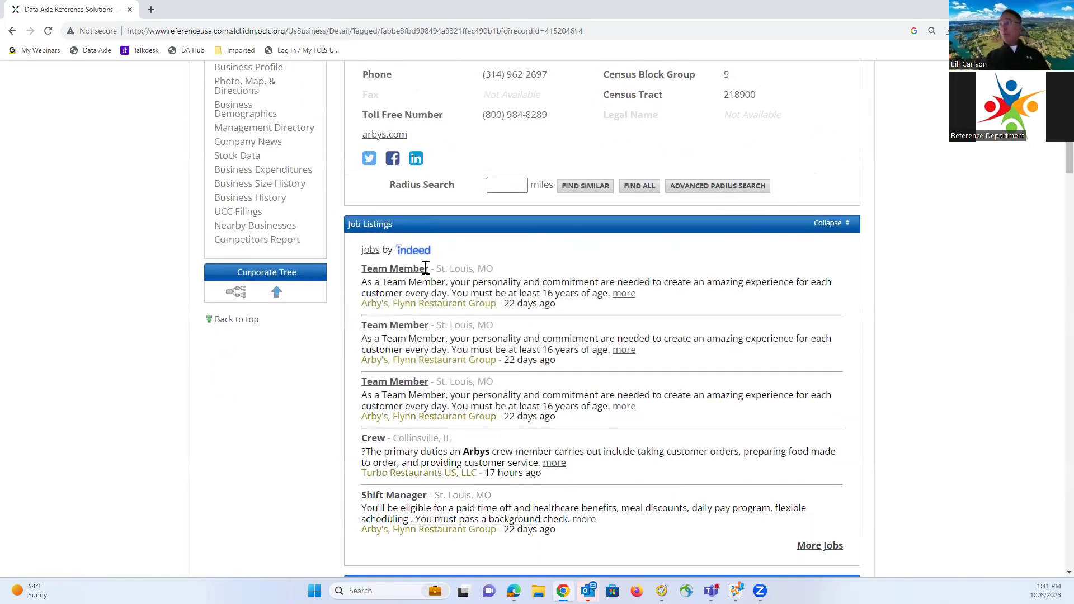
scroll(952, 211, down, 5)
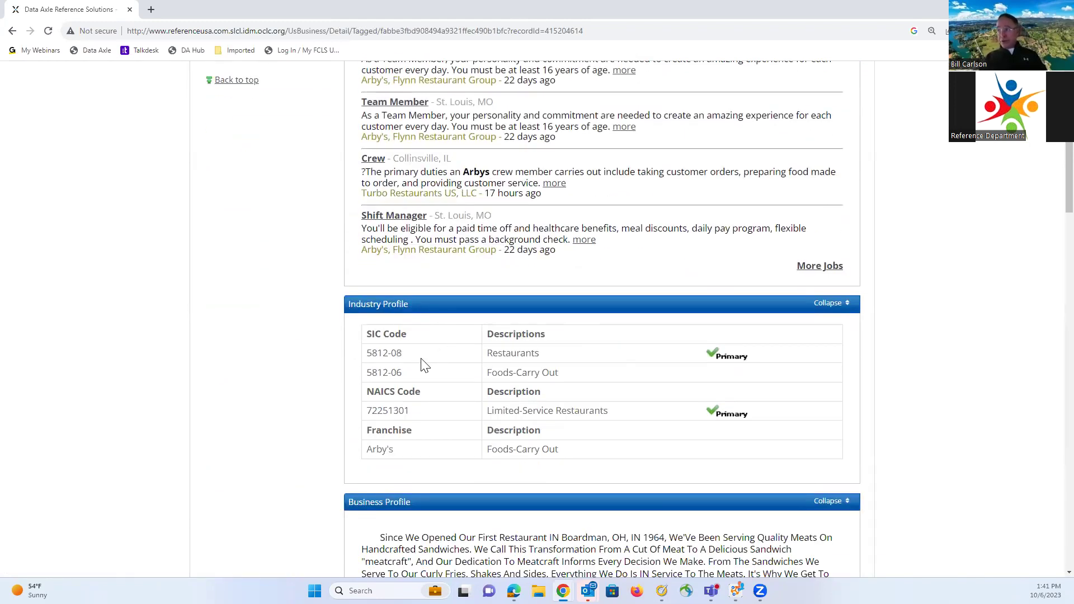
scroll(851, 344, down, 1)
scroll(861, 336, down, 2)
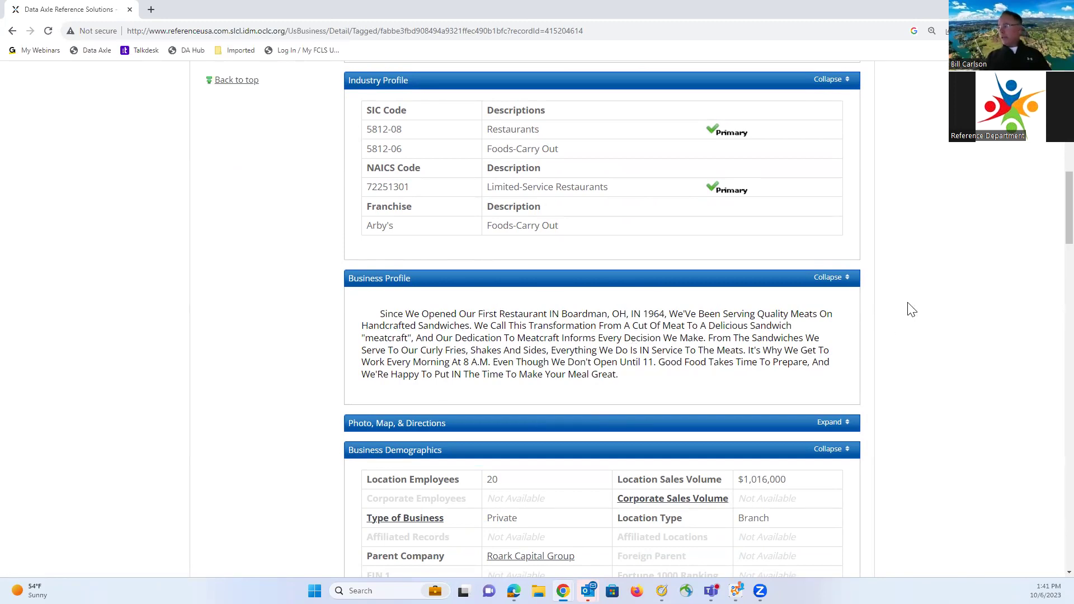
scroll(913, 309, down, 2)
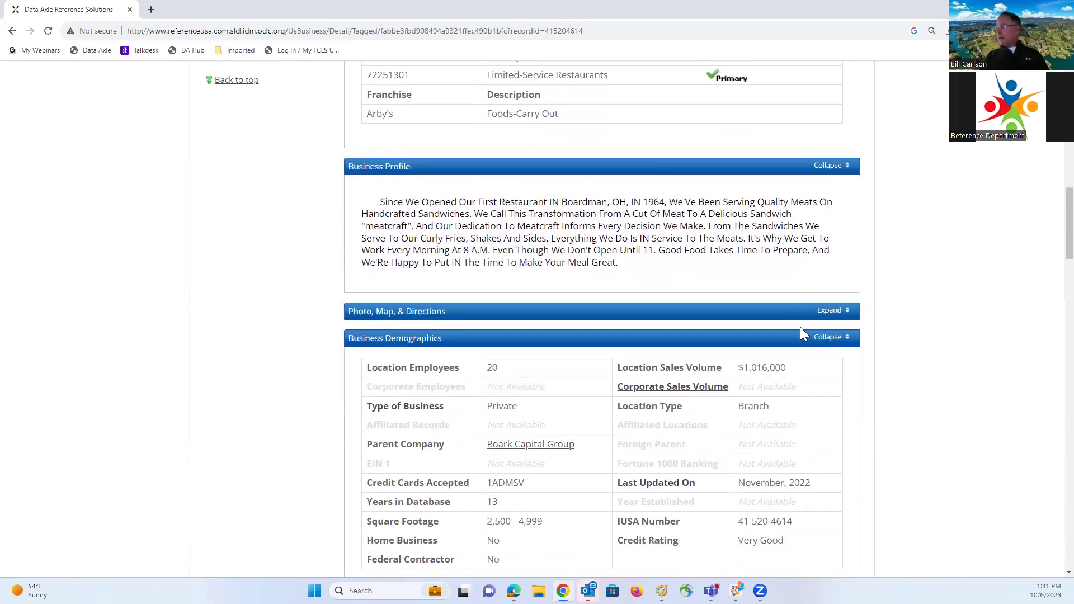
click(827, 311)
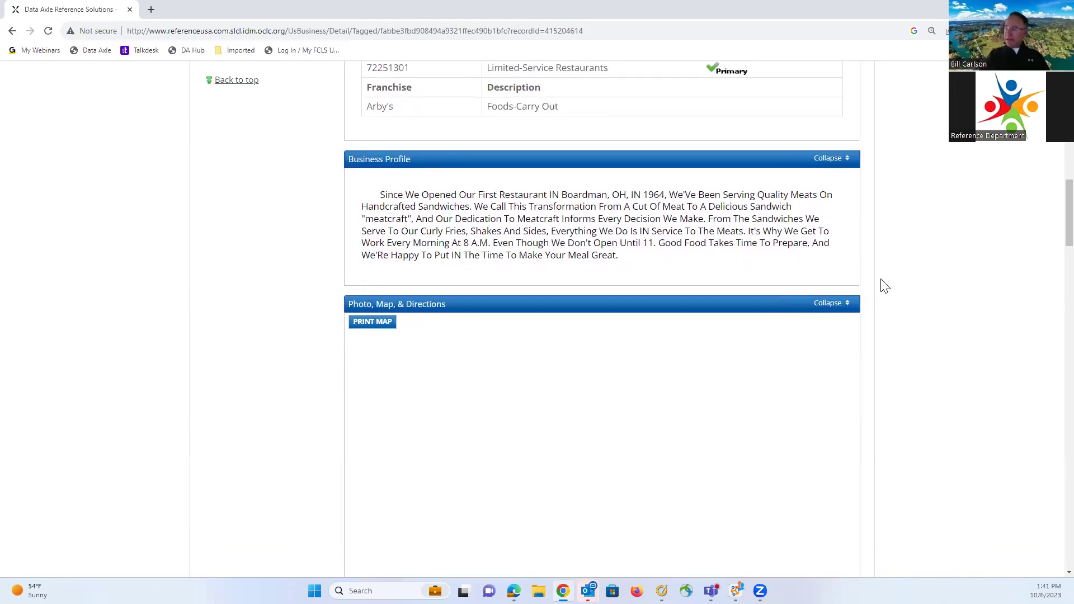
- Examine the Arby's location map, business demographics, hours of operation, and Management Directory
scroll(885, 285, down, 3)
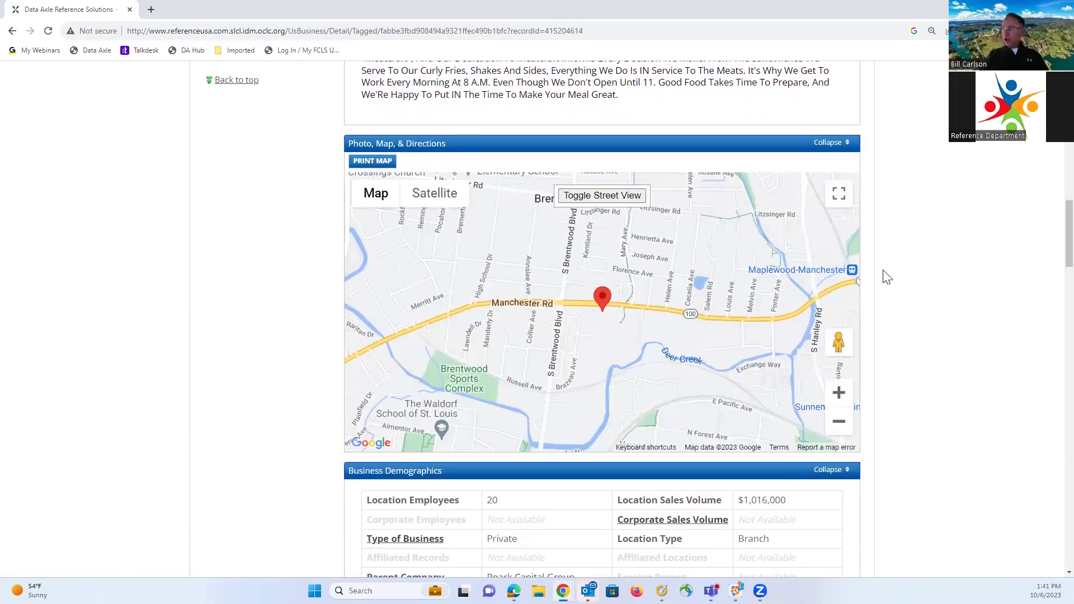
scroll(886, 276, down, 3)
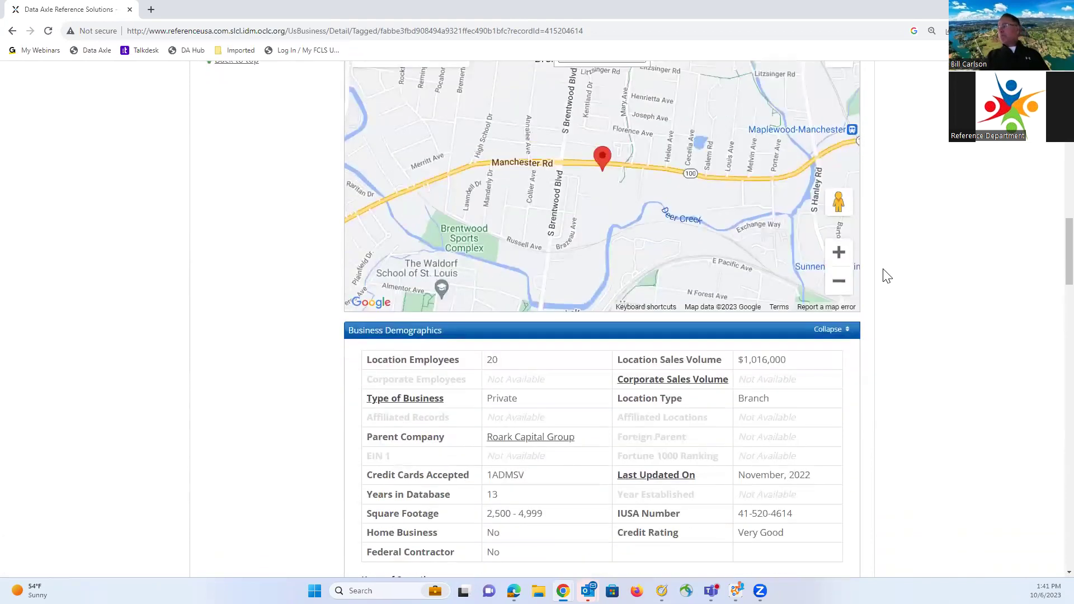
scroll(886, 275, down, 2)
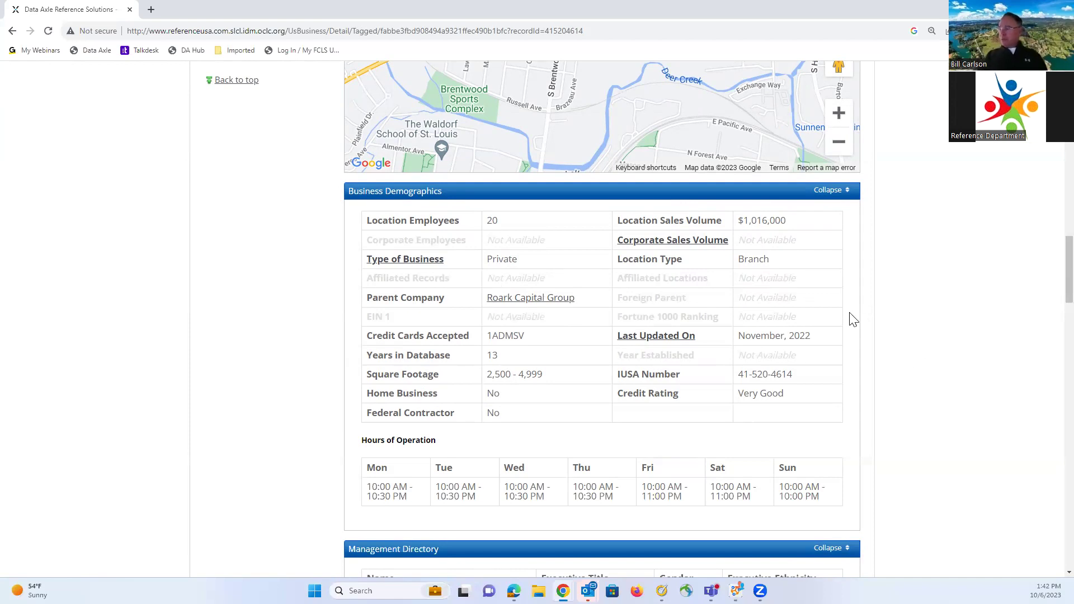
scroll(853, 319, down, 1)
scroll(853, 319, down, 3)
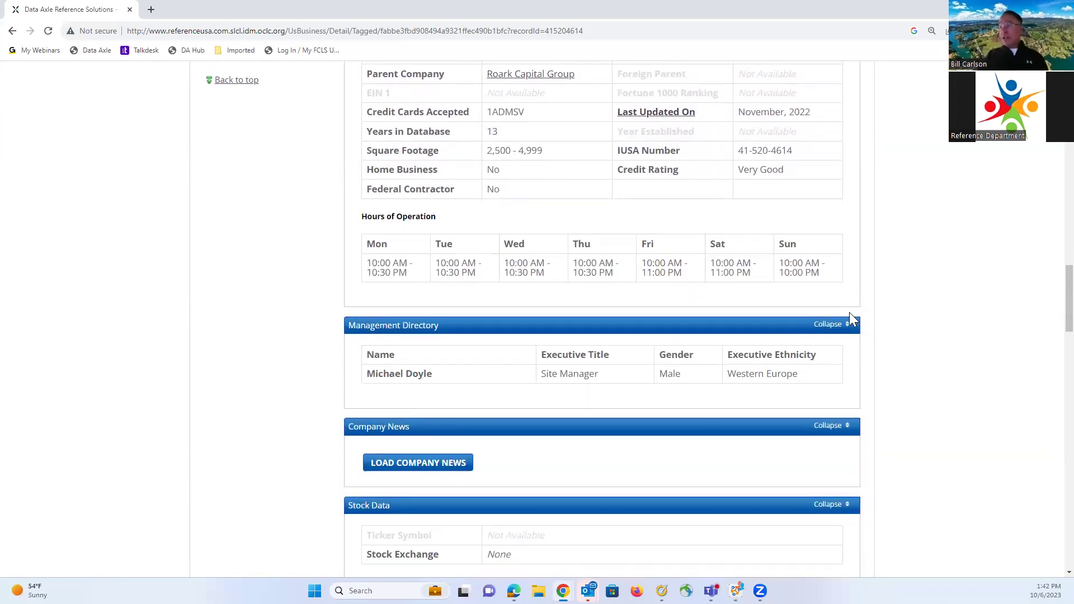
- Load the company news for Arby's, look over the articles, and collapse the Company News section
scroll(850, 317, down, 5)
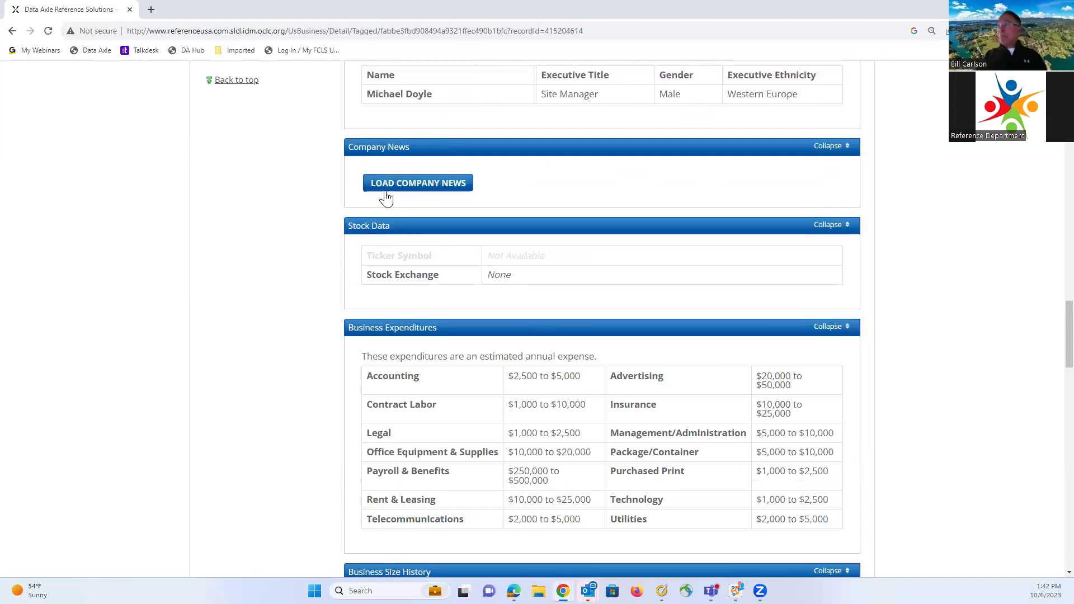
click(386, 197)
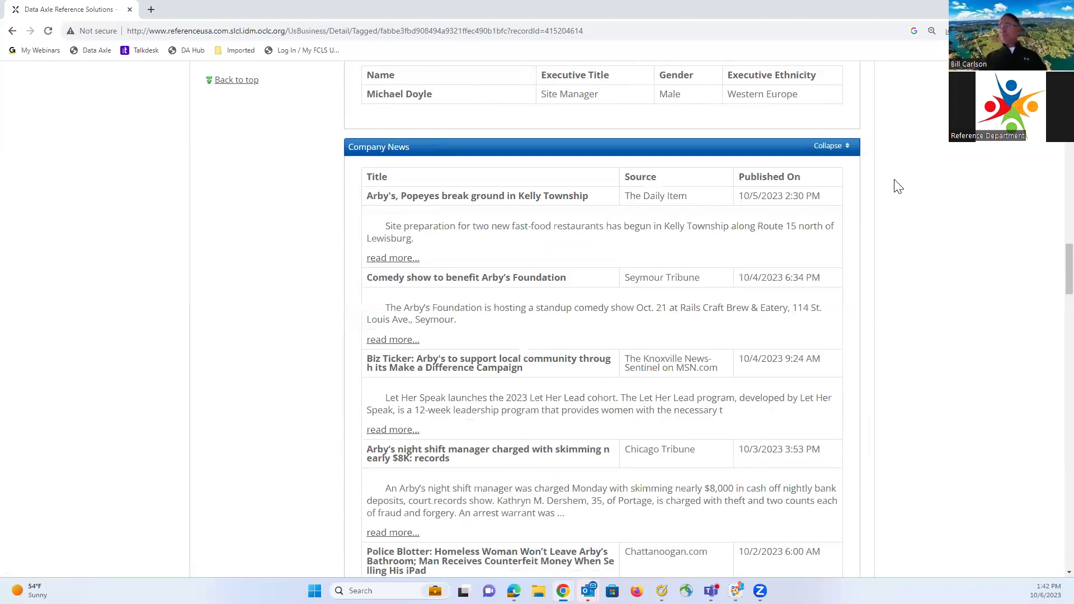
scroll(899, 183, down, 1)
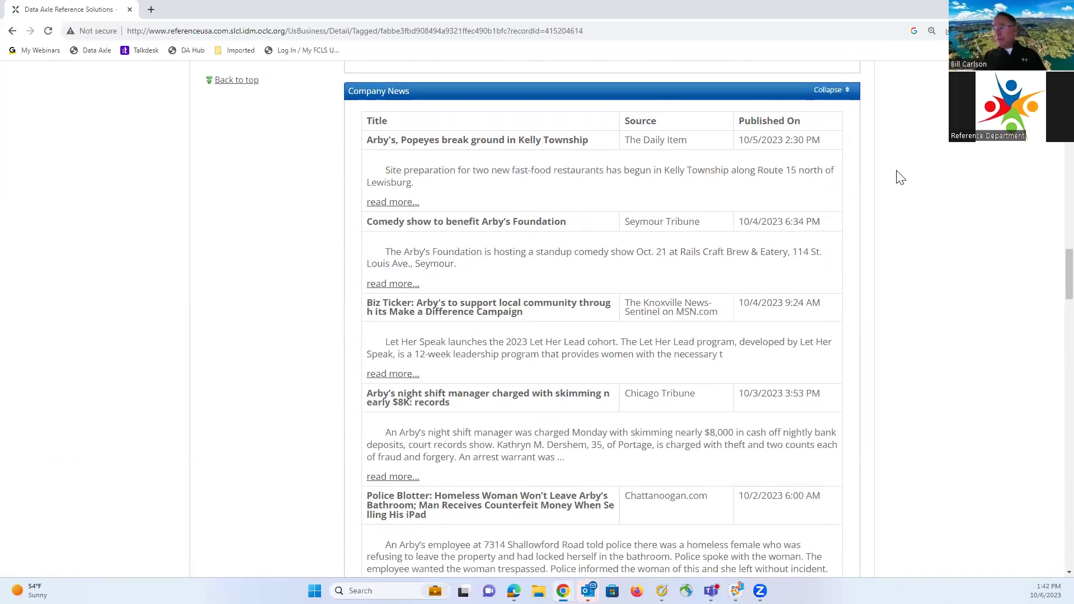
click(829, 91)
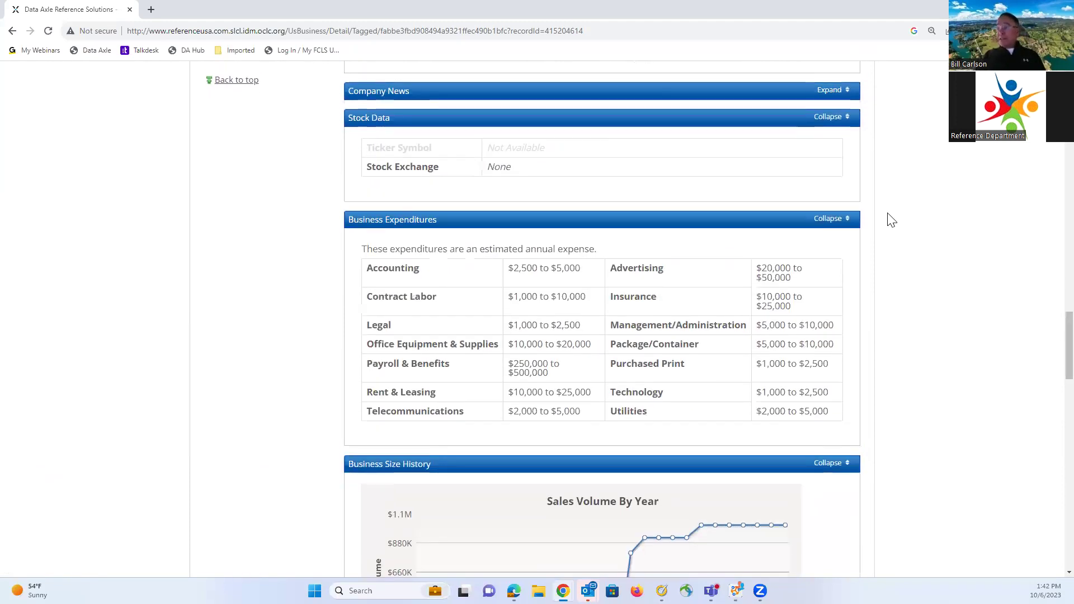
- Examine the business expenditures, size history charts, and Business History table, and expand the UCC Filings section
scroll(889, 221, down, 3)
scroll(918, 213, down, 6)
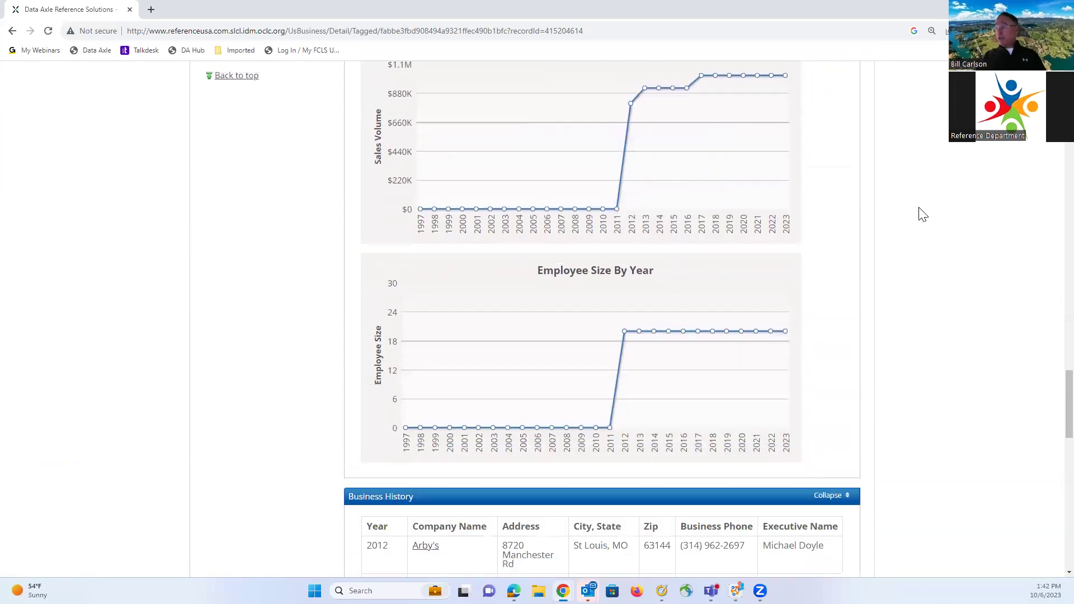
scroll(923, 214, down, 6)
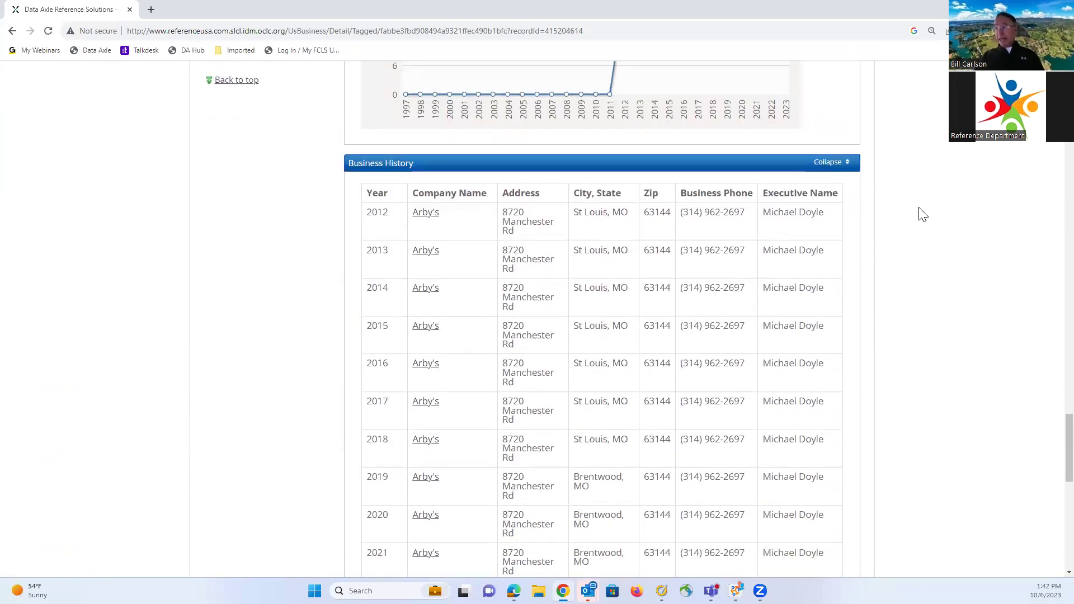
scroll(923, 214, down, 7)
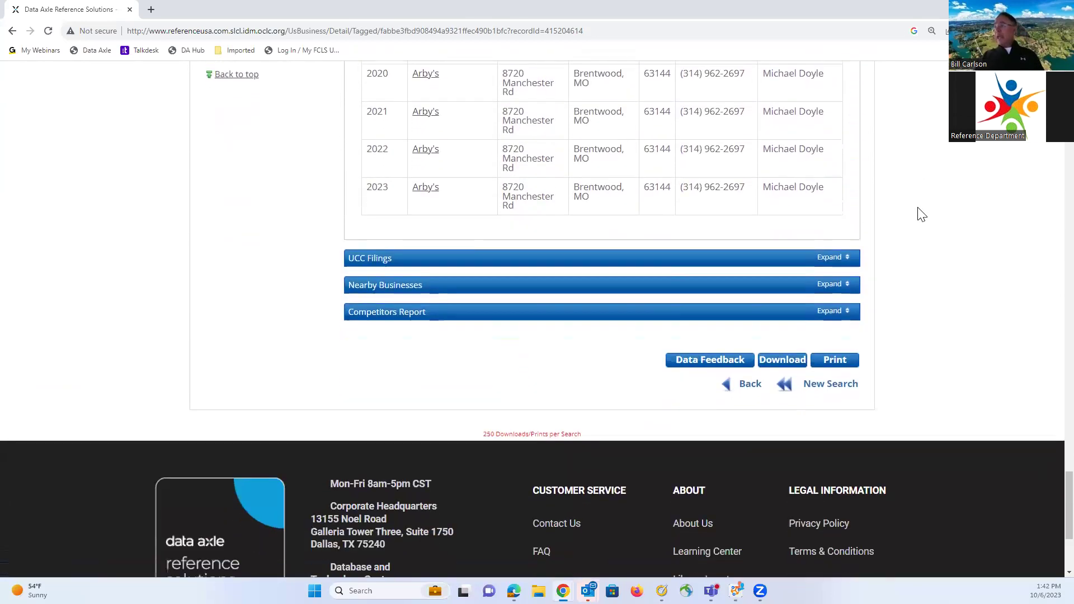
click(833, 252)
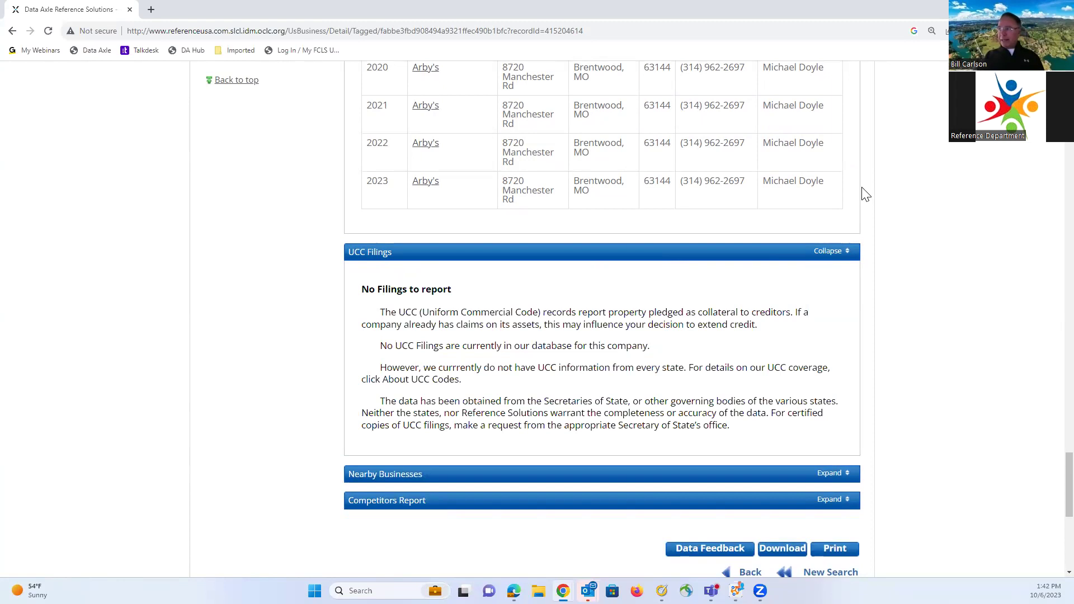
scroll(865, 193, down, 1)
scroll(859, 235, up, 1)
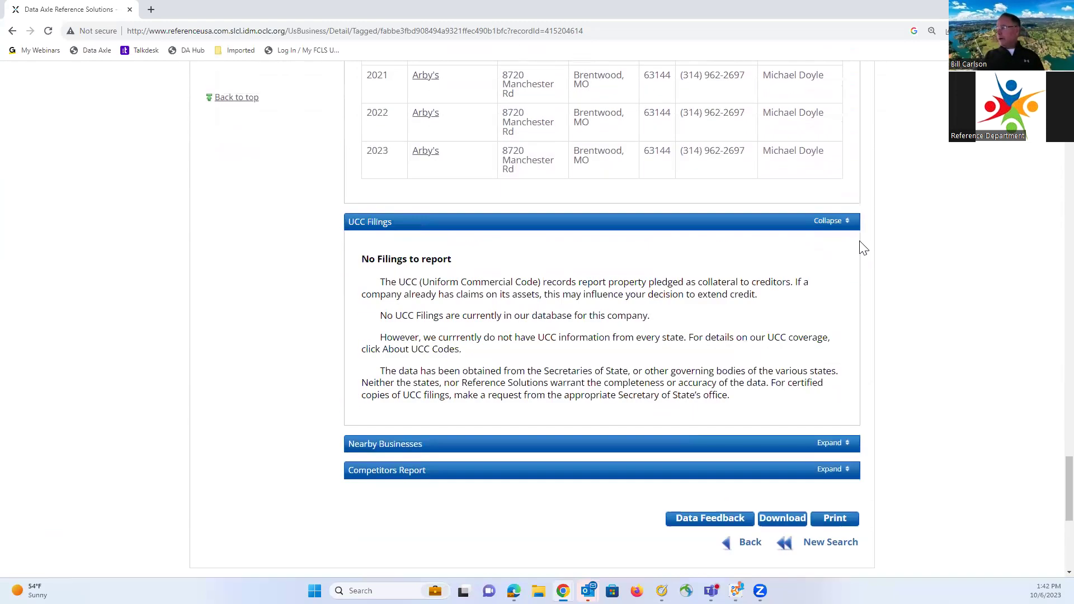
- Expand the Nearby Businesses and Competitors Report sections and look over both lists
click(844, 474)
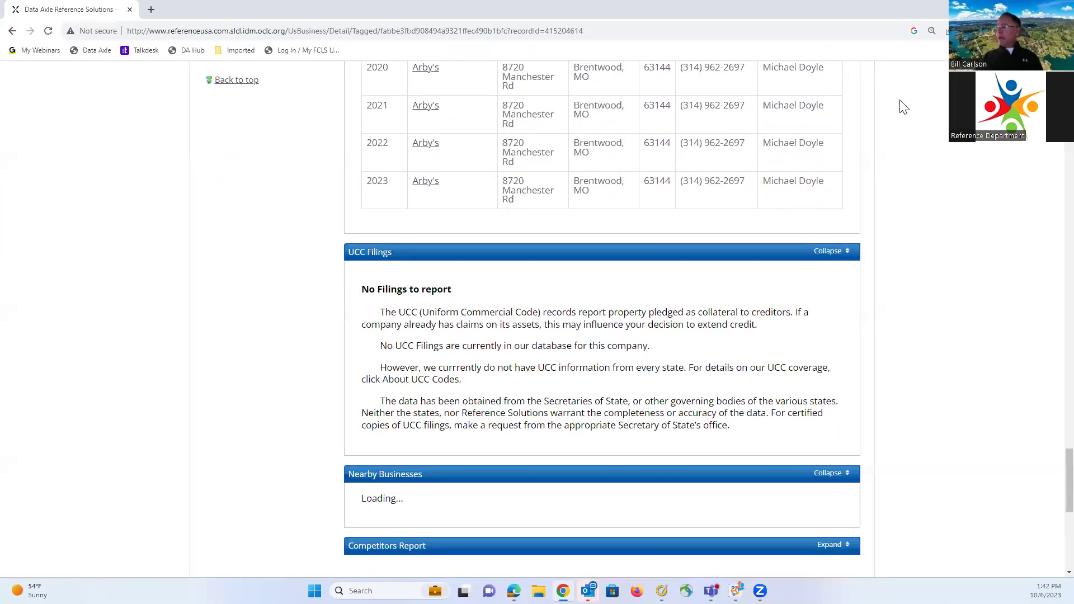
scroll(904, 105, down, 4)
scroll(901, 106, down, 2)
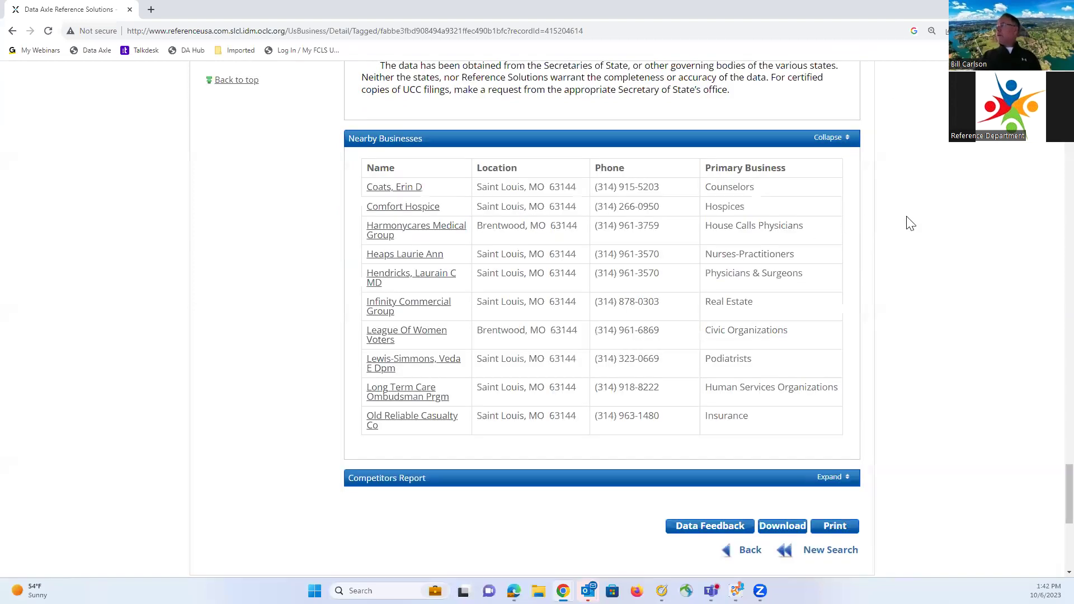
scroll(895, 293, down, 2)
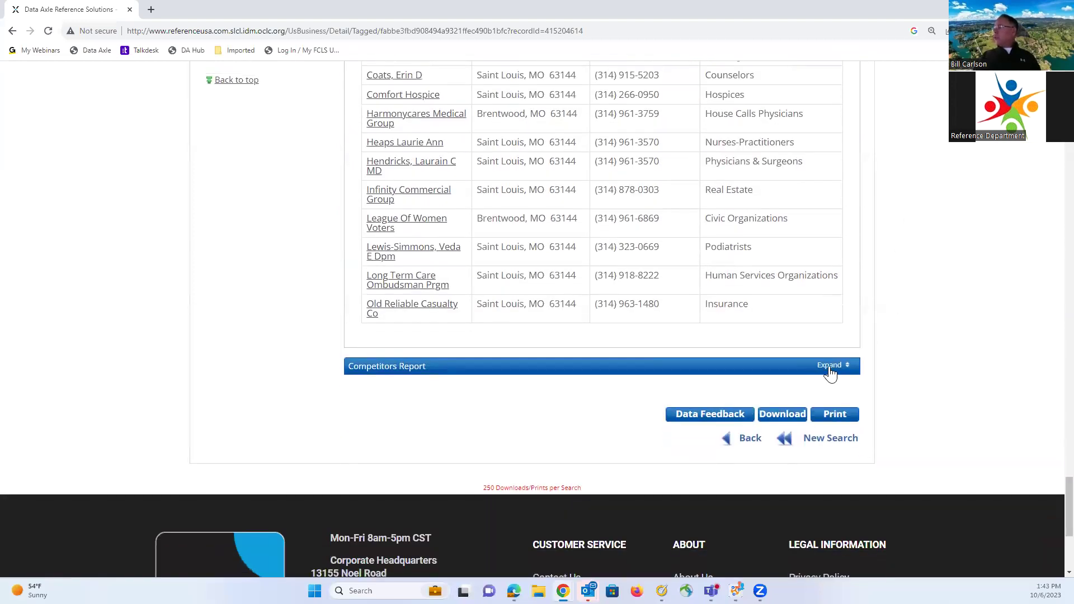
click(830, 365)
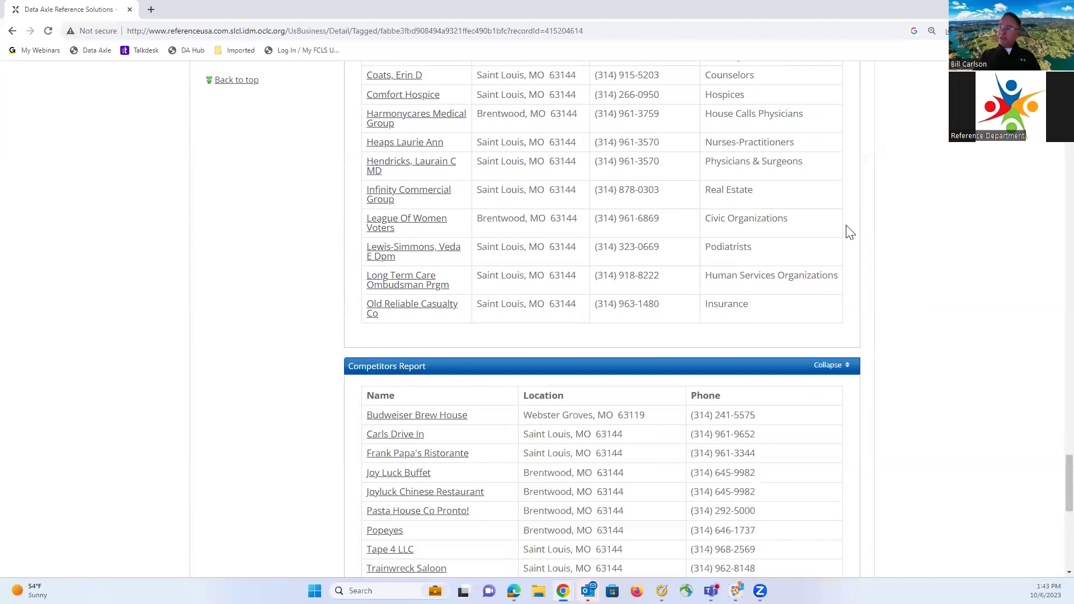
scroll(850, 232, down, 2)
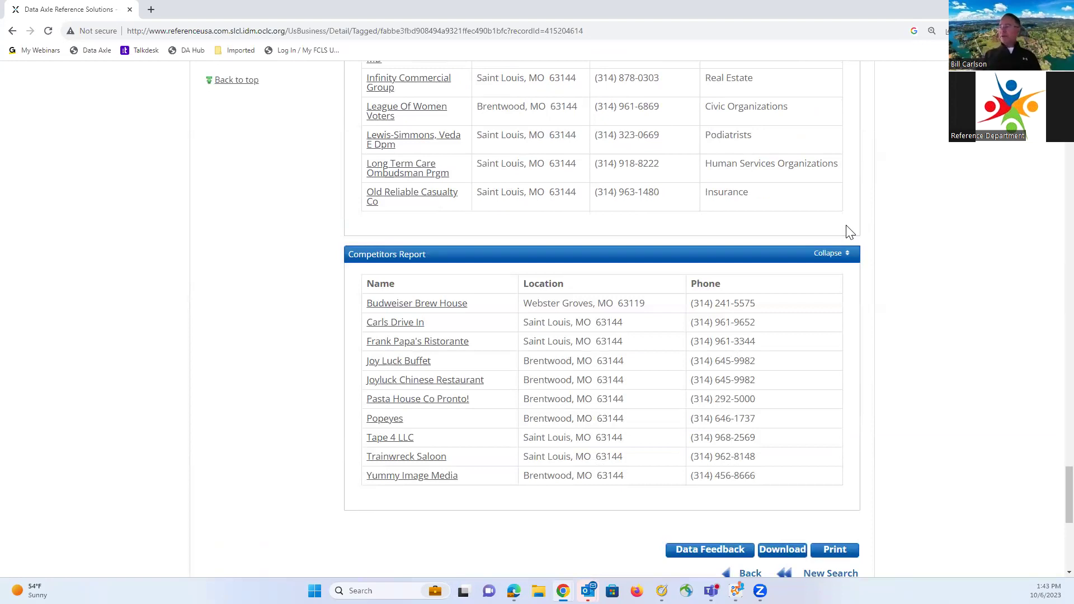
scroll(818, 223, up, 3)
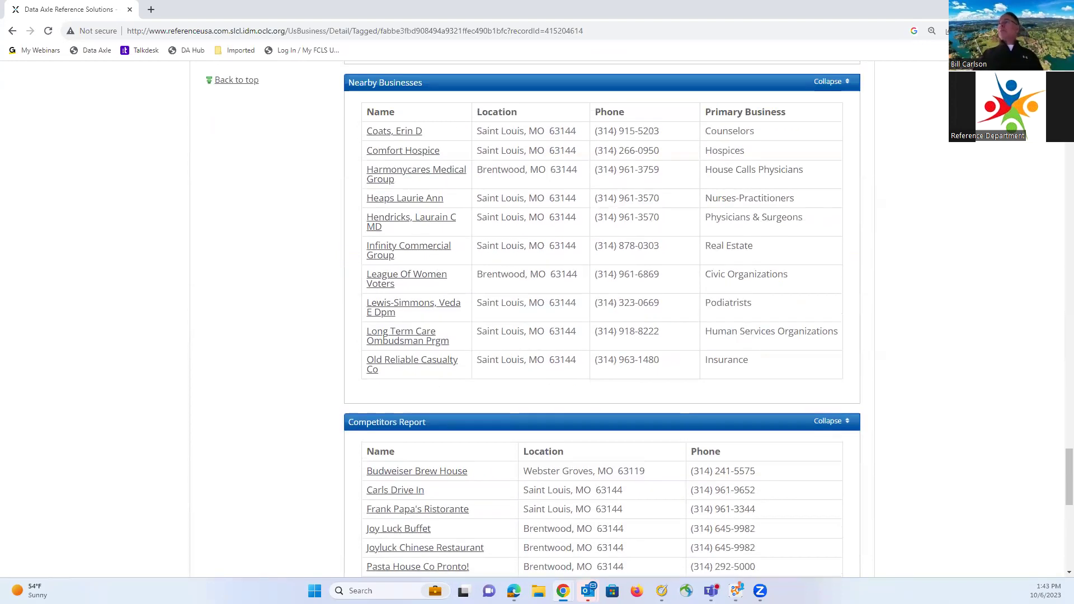
- Open the corporate tree from the start of the Arby's record and collapse the Arby's Restaurant Group Inc branches
click(235, 81)
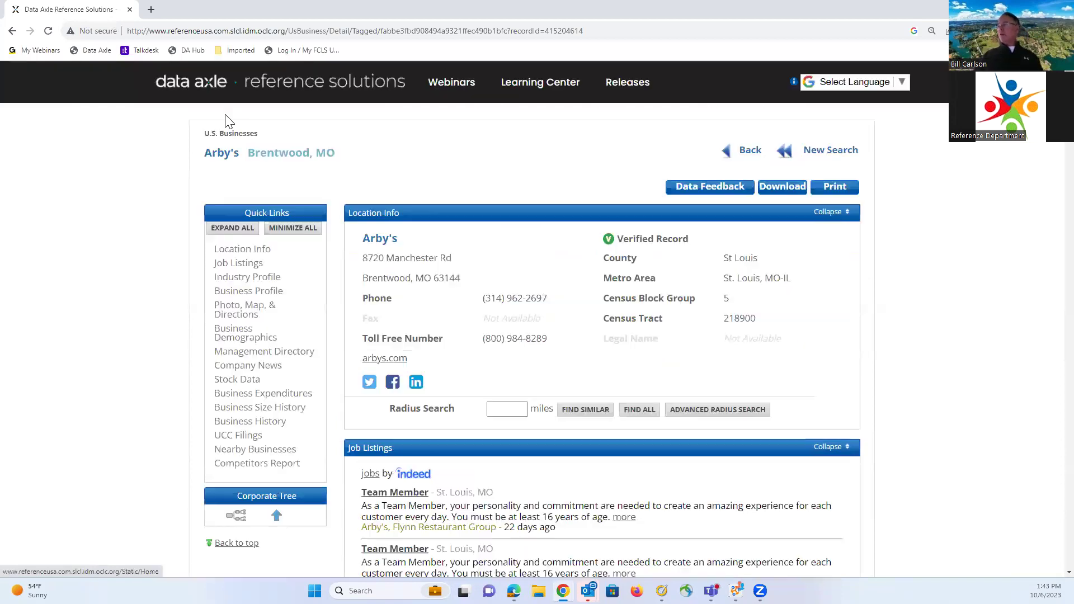
click(235, 516)
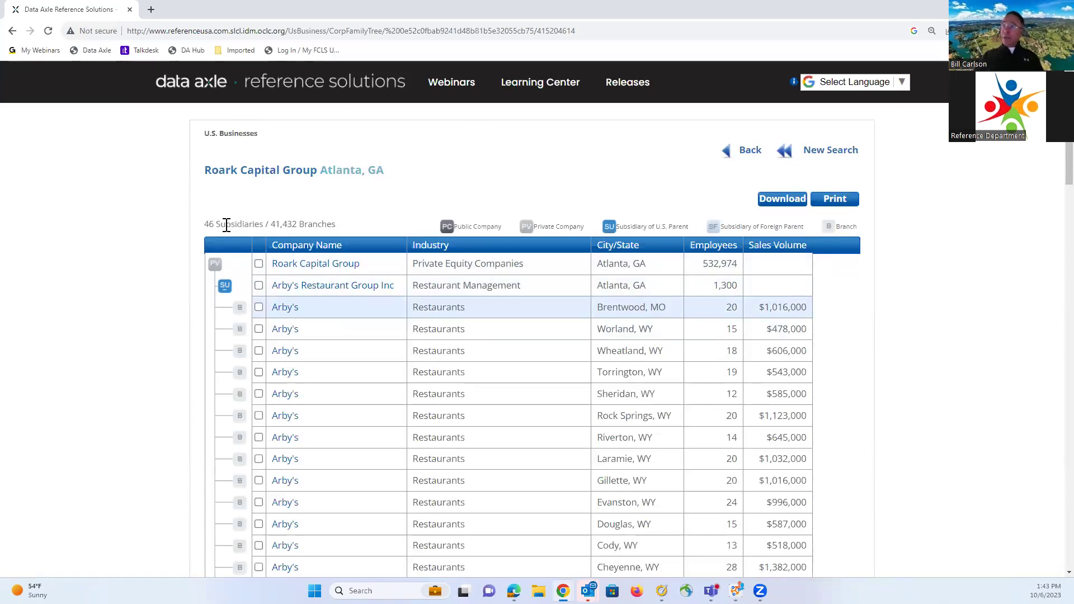
click(225, 288)
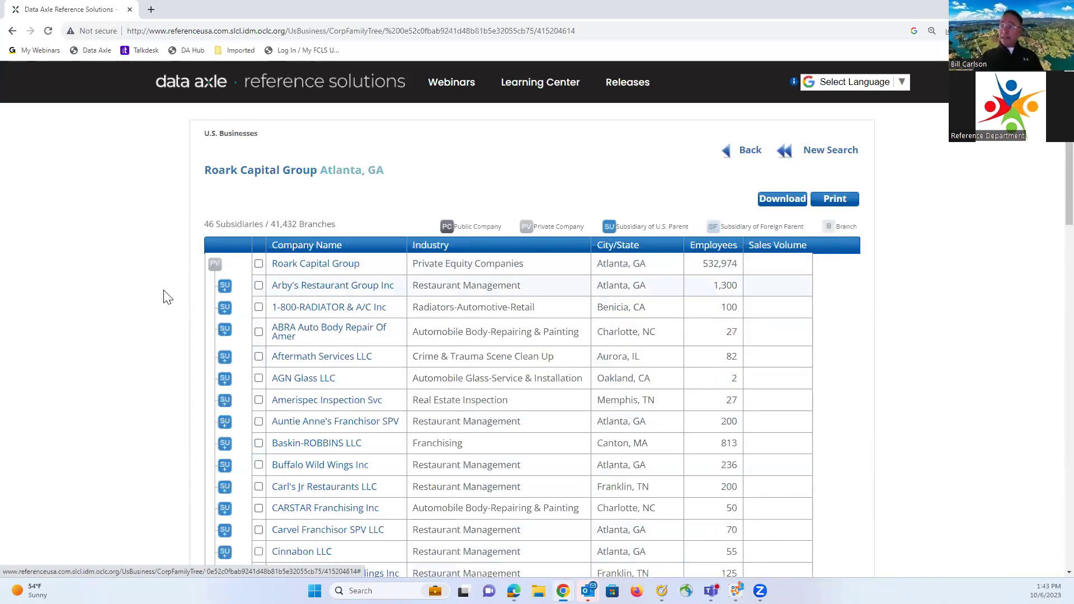
- Look through the list of Roark Capital Group subsidiaries down to its end
scroll(143, 295, down, 3)
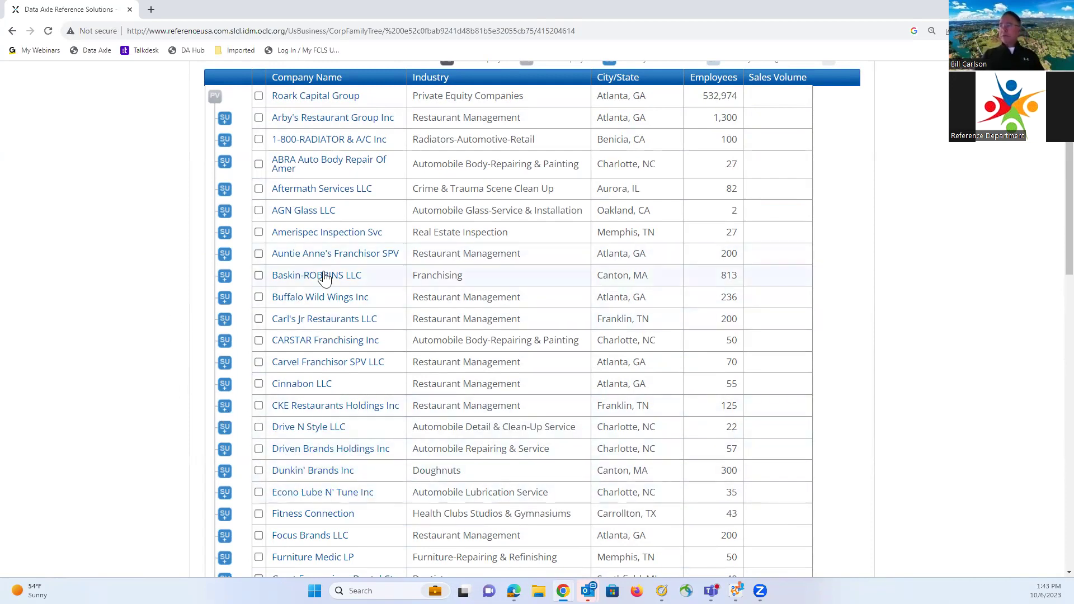
scroll(173, 296, down, 5)
scroll(174, 297, down, 1)
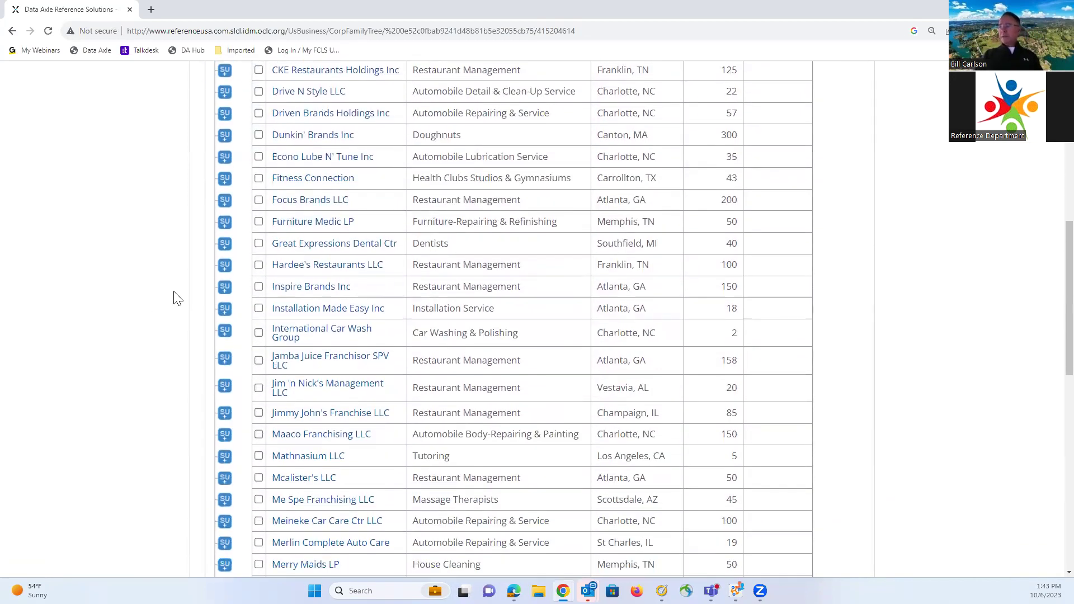
scroll(144, 404, down, 3)
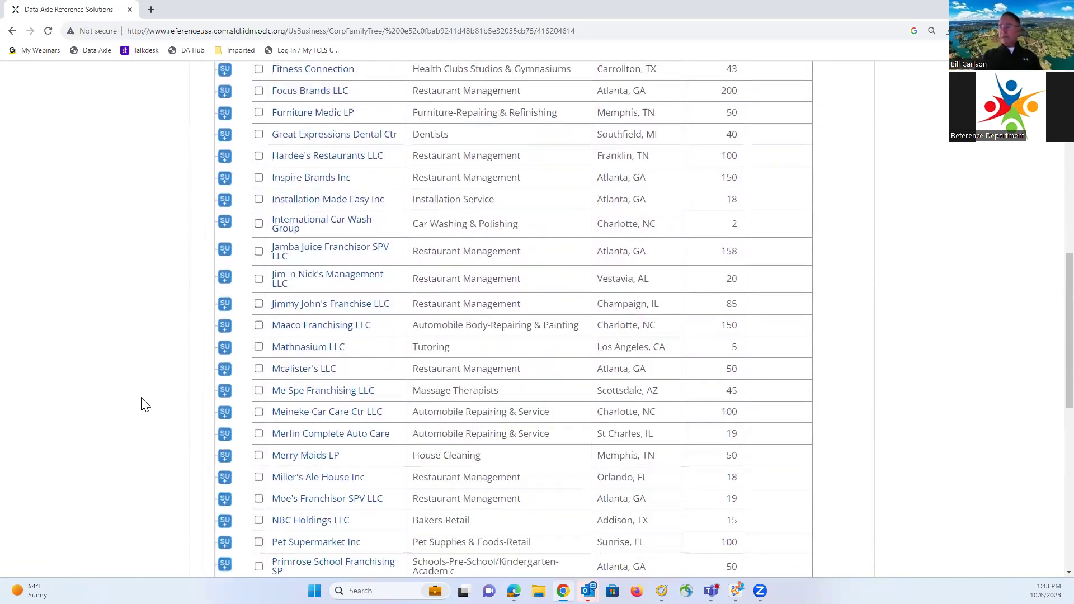
scroll(145, 404, down, 4)
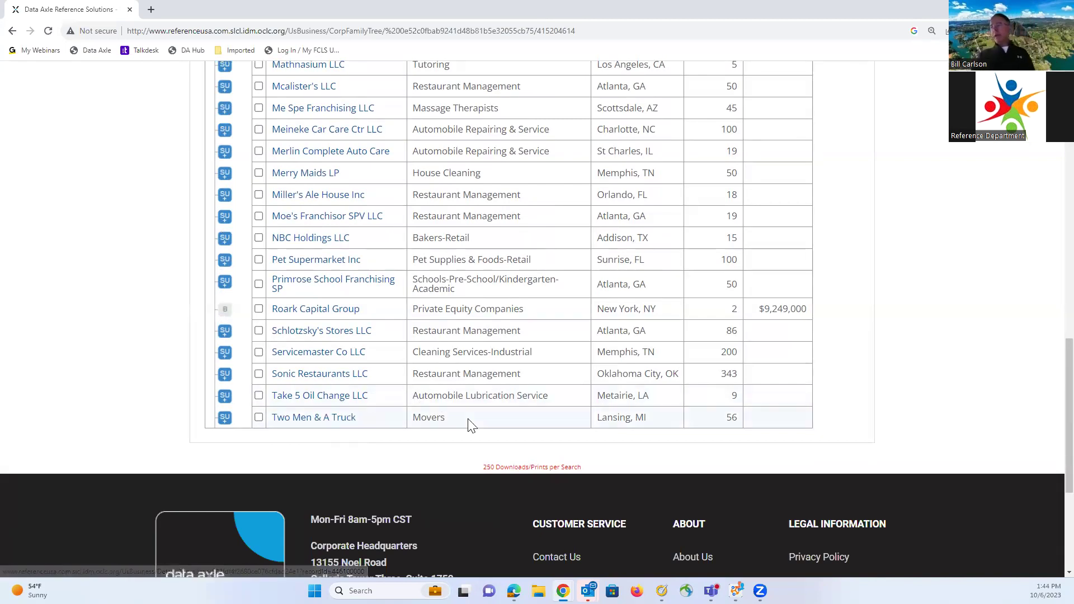
scroll(992, 260, up, 10)
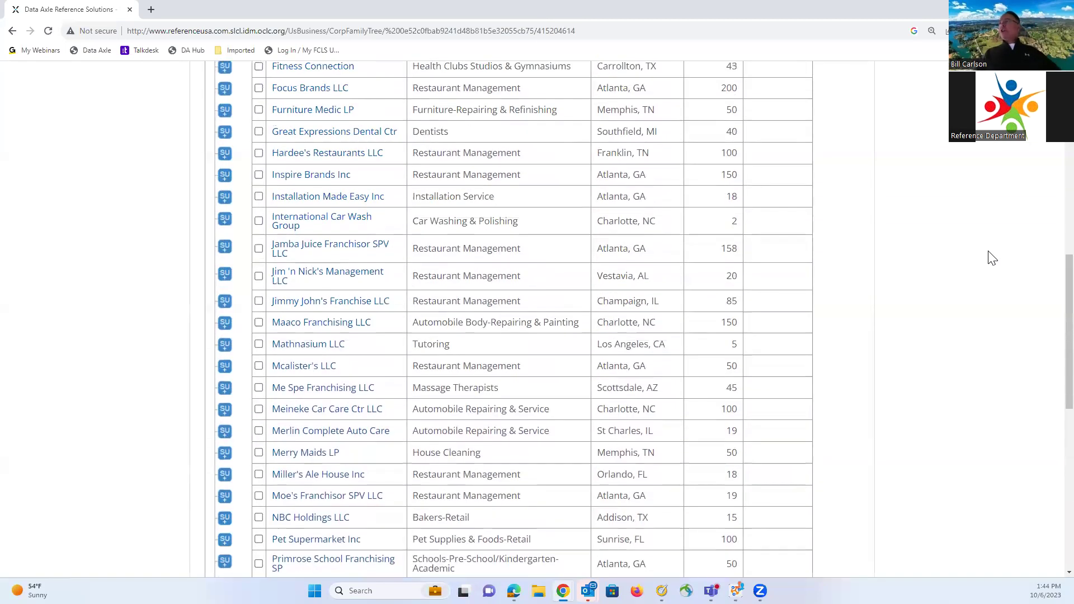
- Leave the corporate tree and go back through the Arby's record to the search results list
scroll(991, 255, up, 6)
click(744, 151)
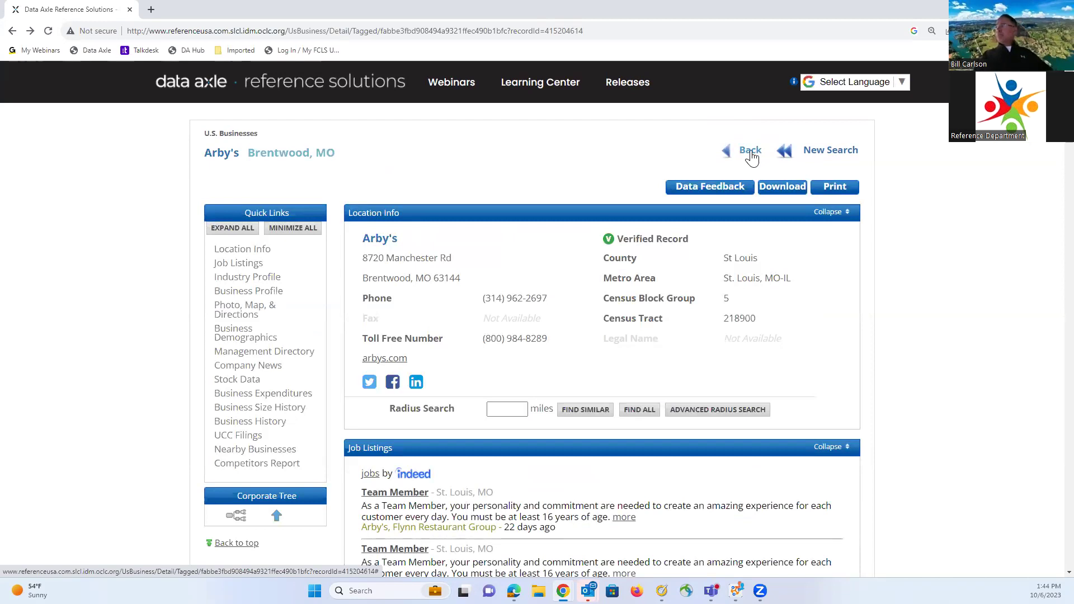
click(750, 153)
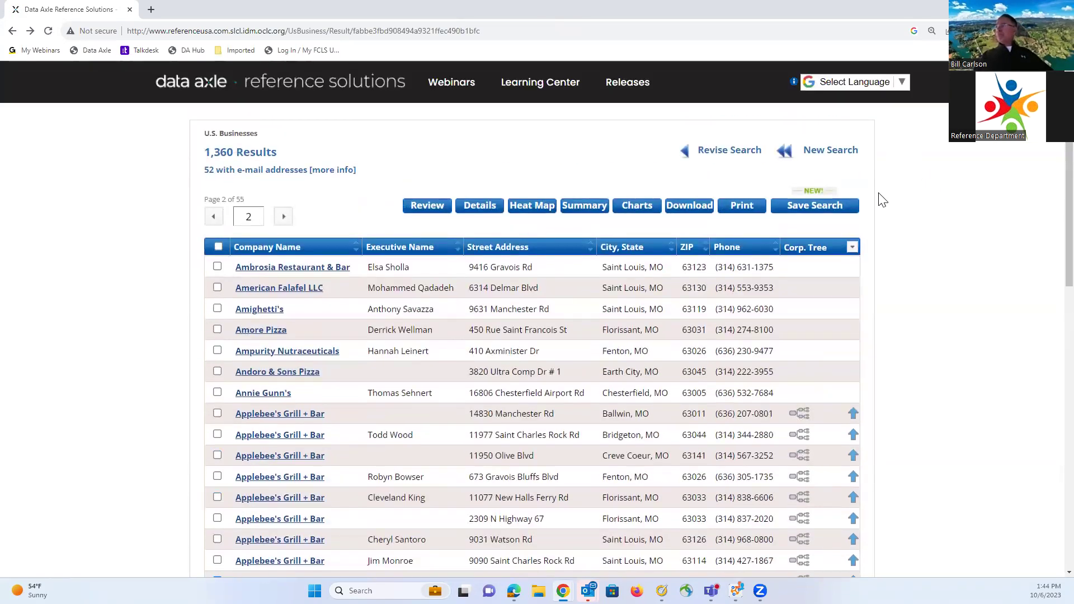
- Leave the results through the search criteria form, go to the home page, and look over its available databases
click(708, 153)
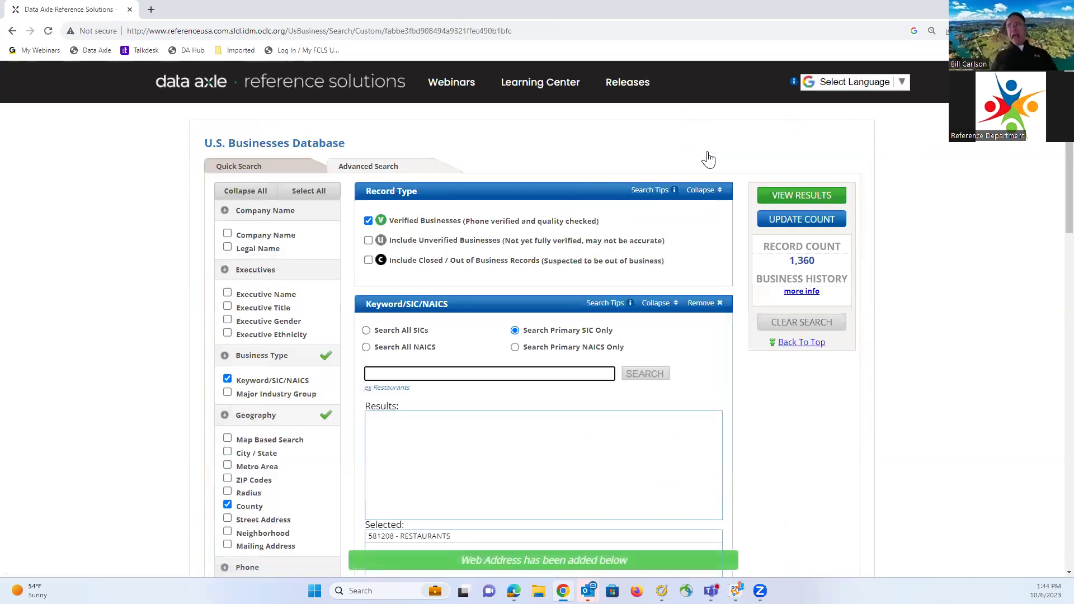
click(364, 88)
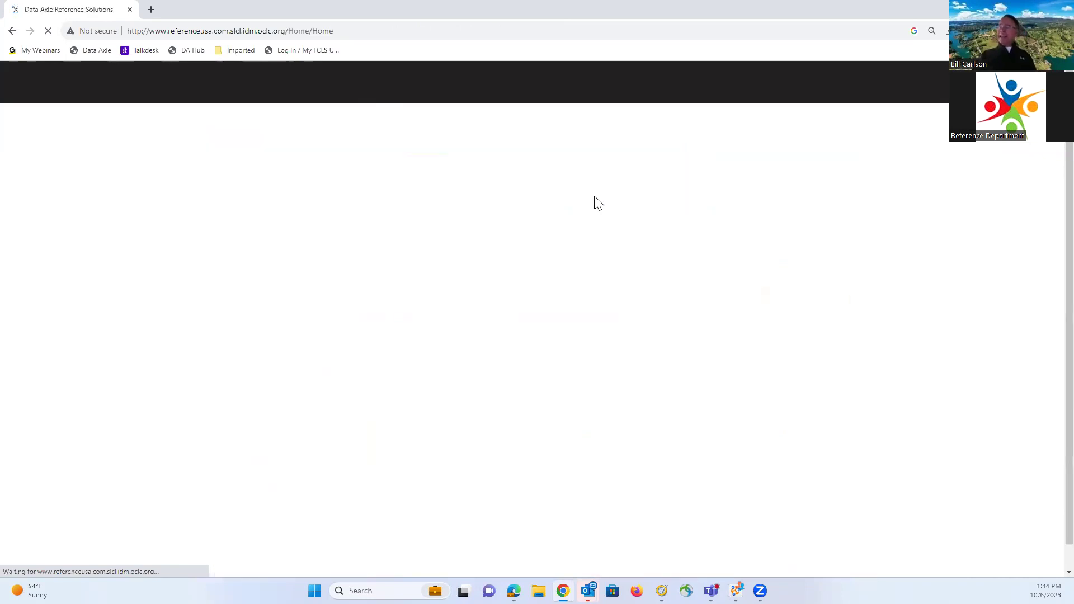
scroll(594, 196, down, 2)
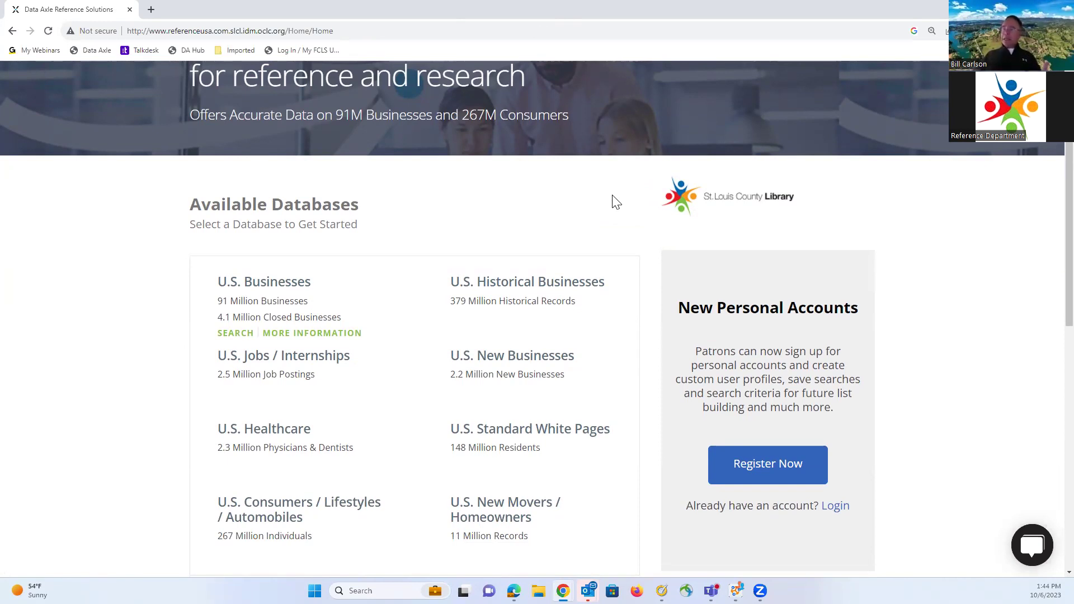
scroll(439, 291, up, 2)
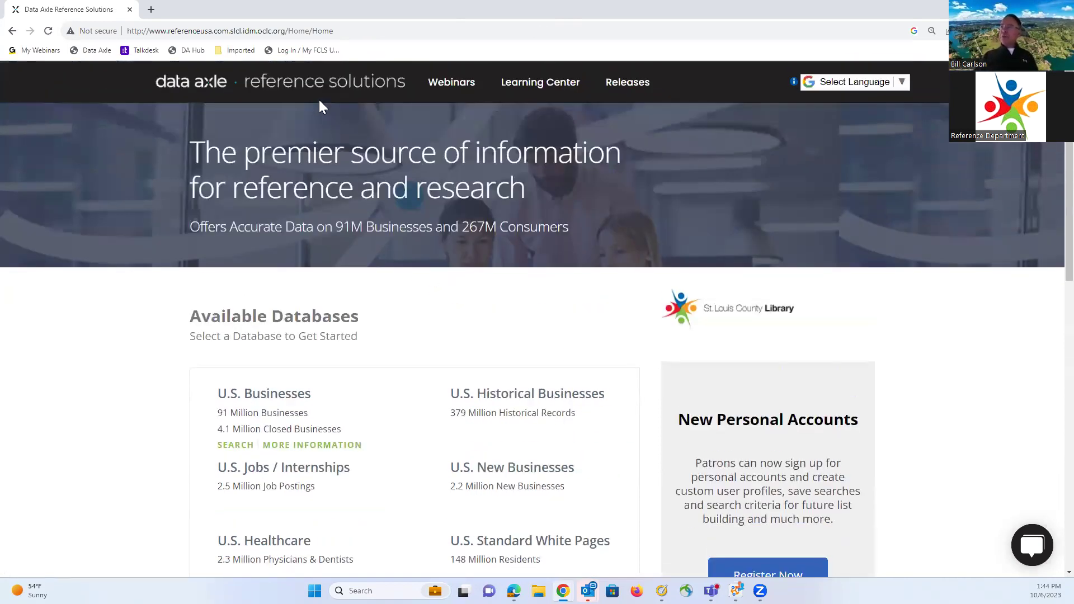